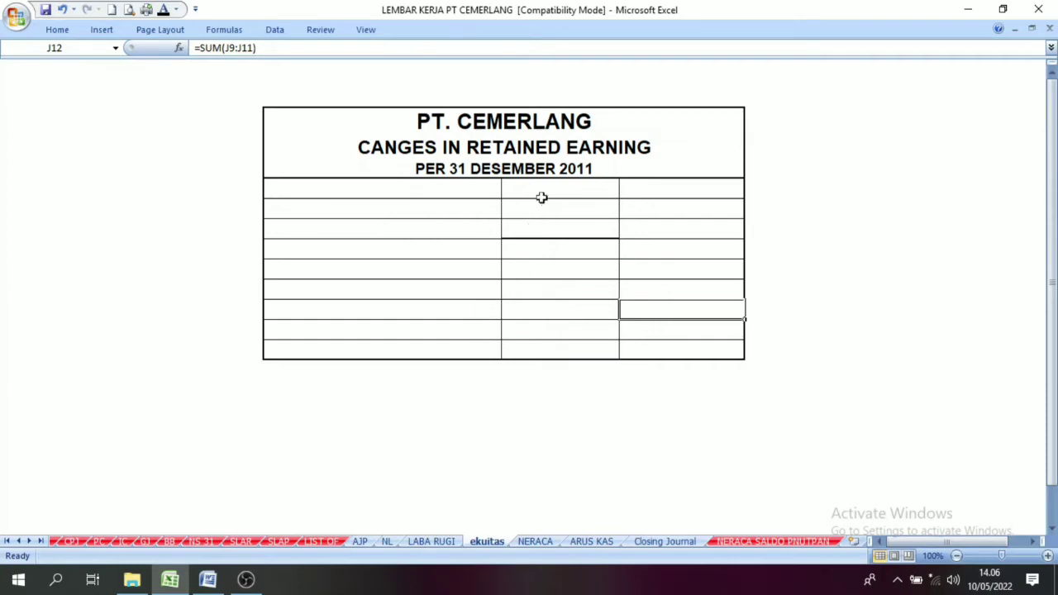
Reveal the hidden label "Retained Earning 1 Des 2011" in G7 of the ekuitas sheet by giving it the dark font colour
left_click(489, 213)
left_click(298, 208)
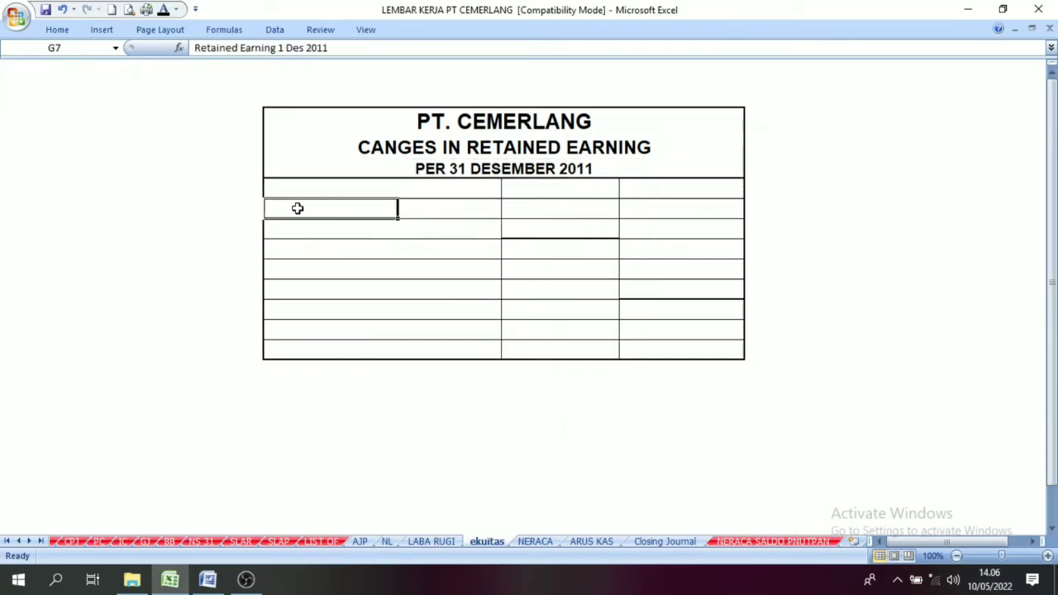
left_click(589, 156)
left_click(596, 207)
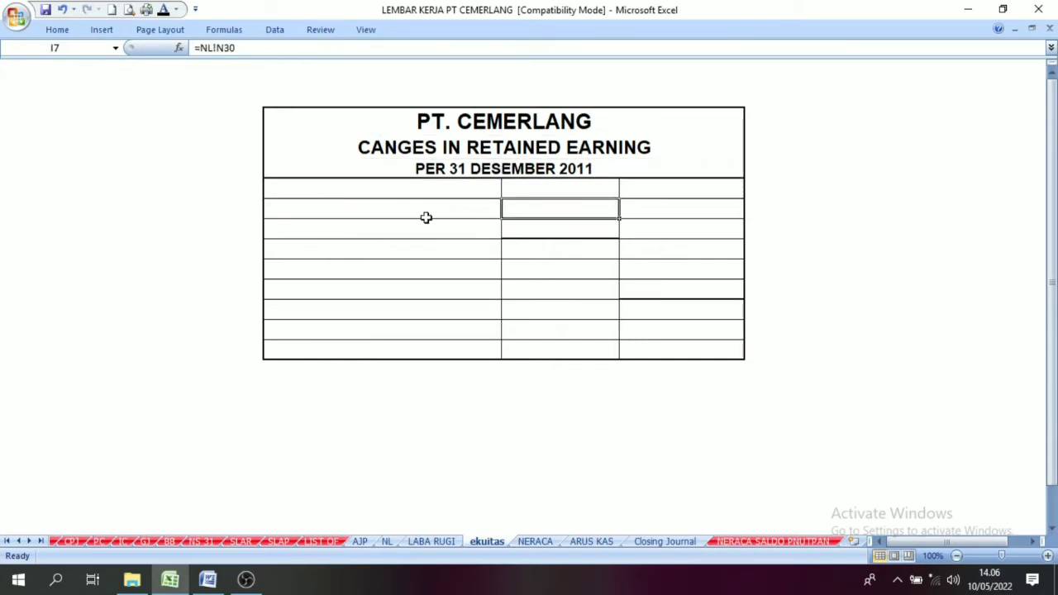
left_click(322, 212)
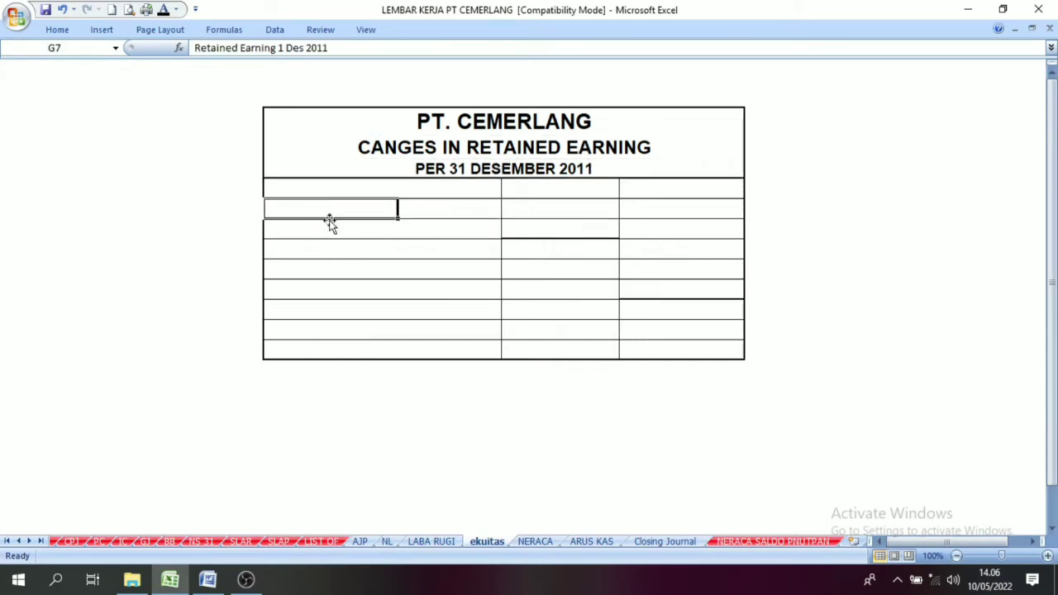
left_click(163, 12)
left_click(352, 228)
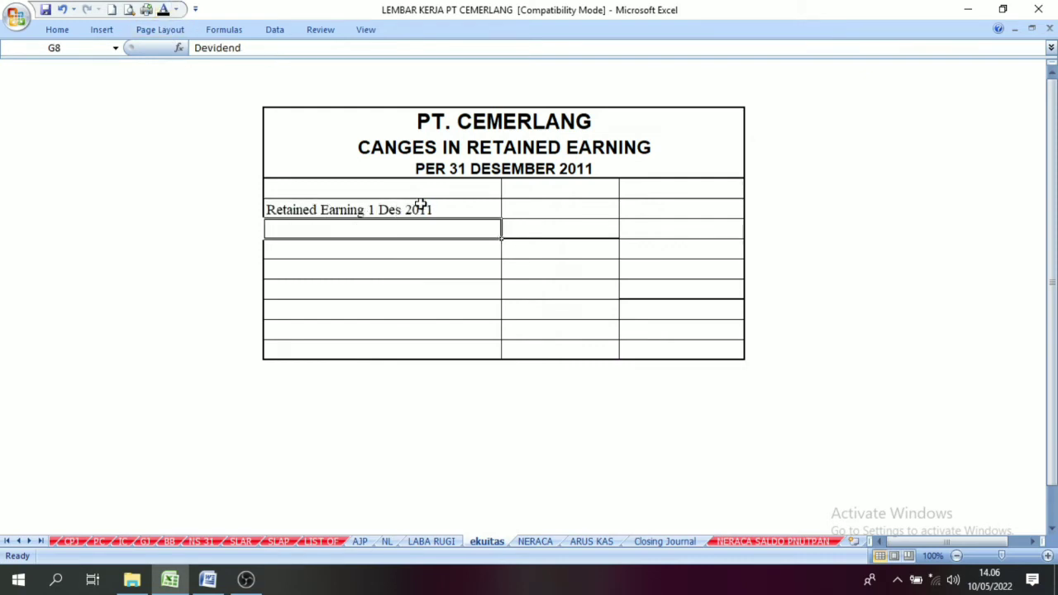
left_click(420, 207)
left_click(290, 209)
left_click(443, 208)
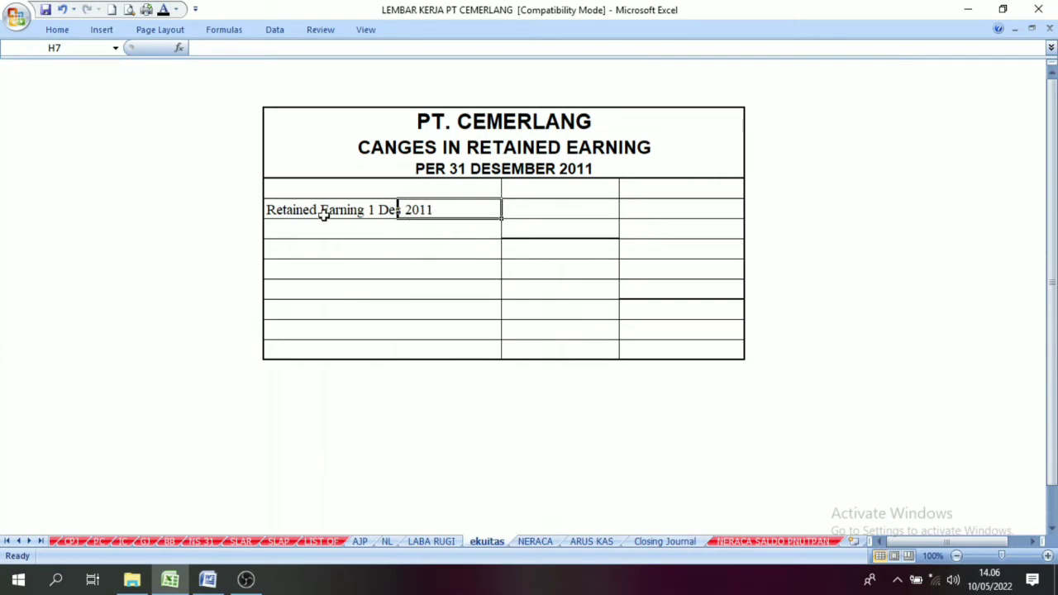
Check the Retained Earning account on the NL sheet and reveal the linked amount =NL!N30 in I7 of the ekuitas sheet with the dark font colour
left_click(383, 541)
scroll(137, 181, "up", 4)
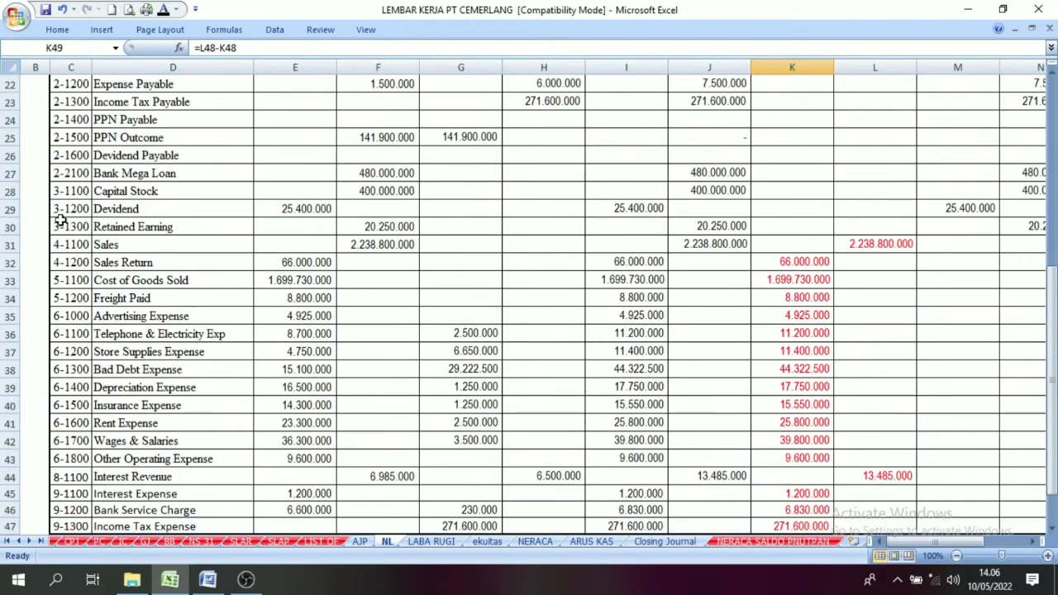
left_click(63, 226)
left_click(96, 226)
left_click_drag(82, 226, 234, 220)
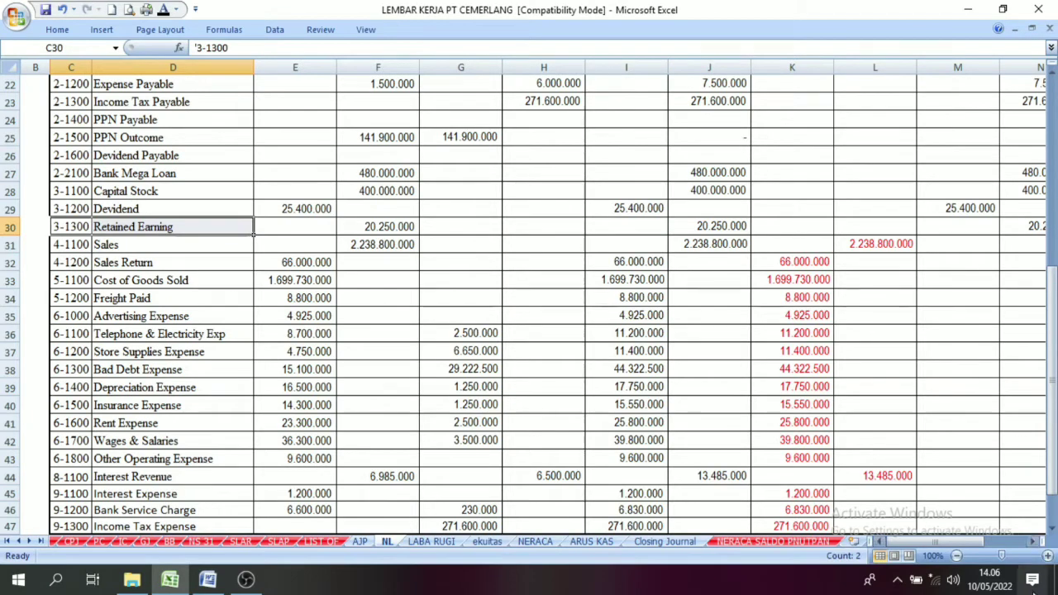
left_click(1035, 540)
left_click(71, 226)
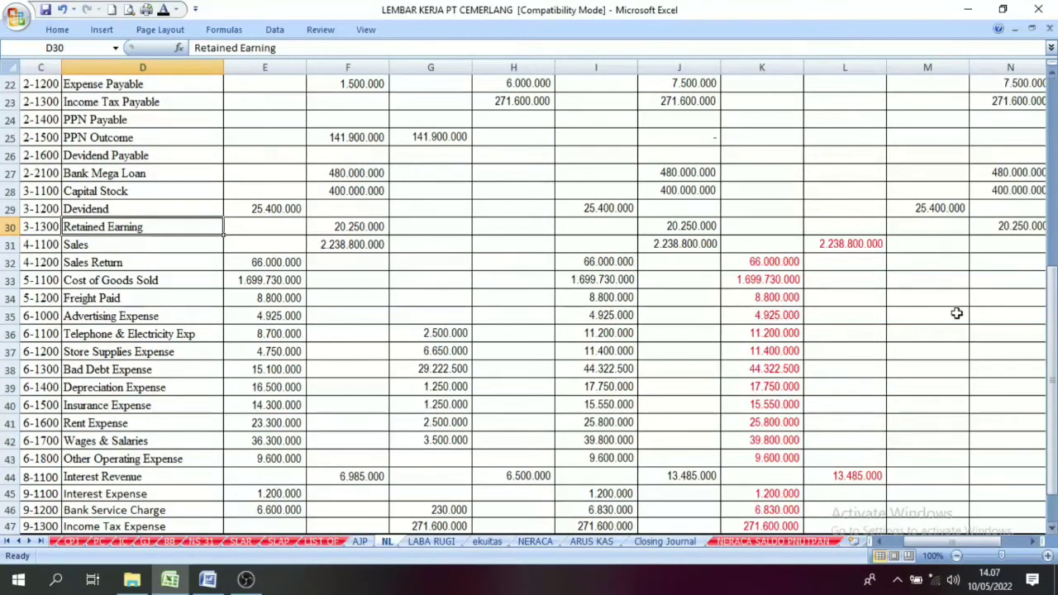
left_click(1035, 225)
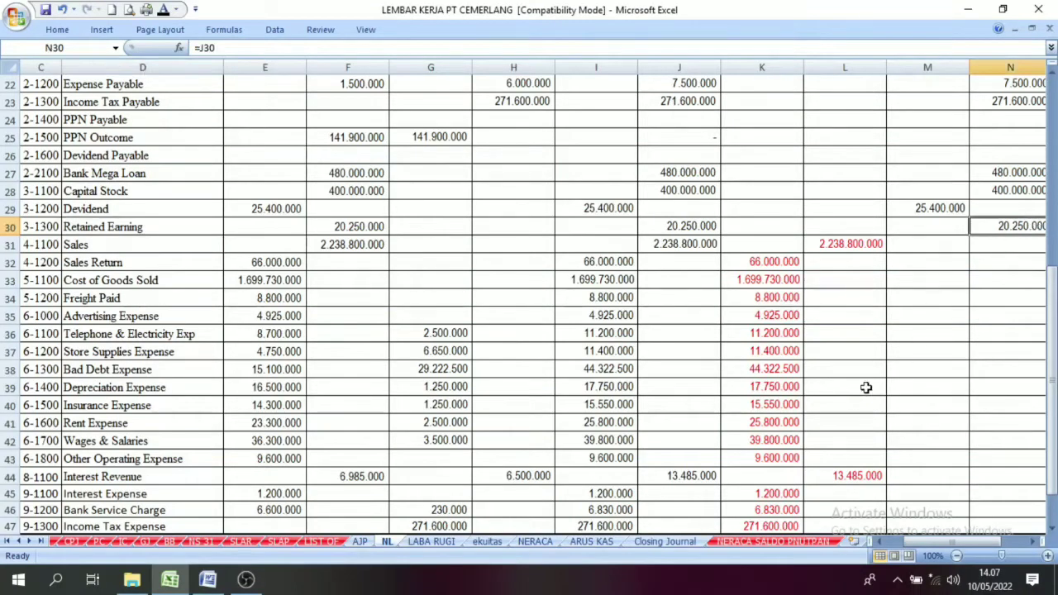
left_click(491, 542)
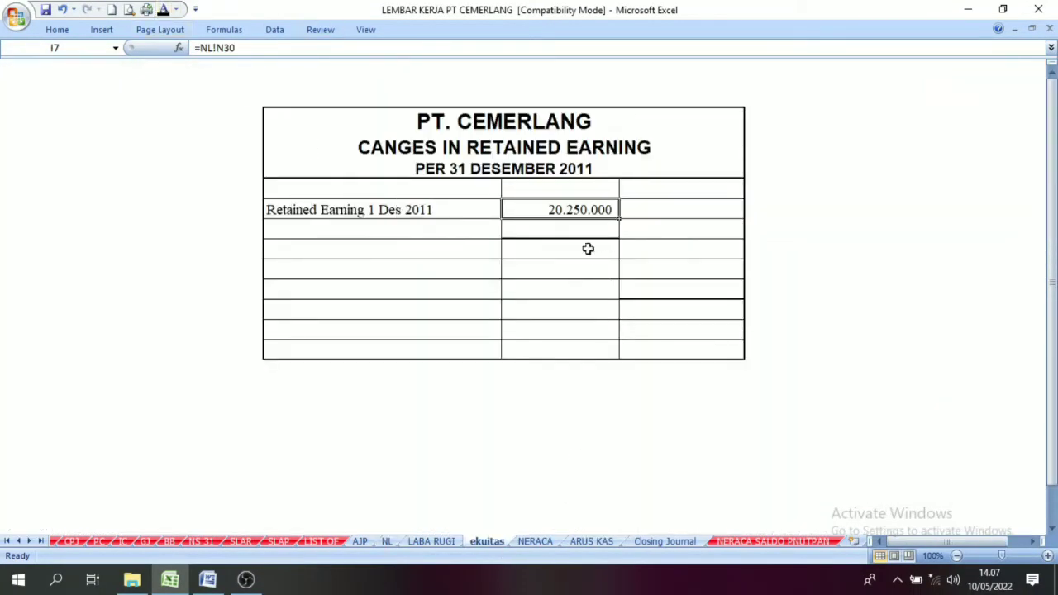
left_click(288, 213)
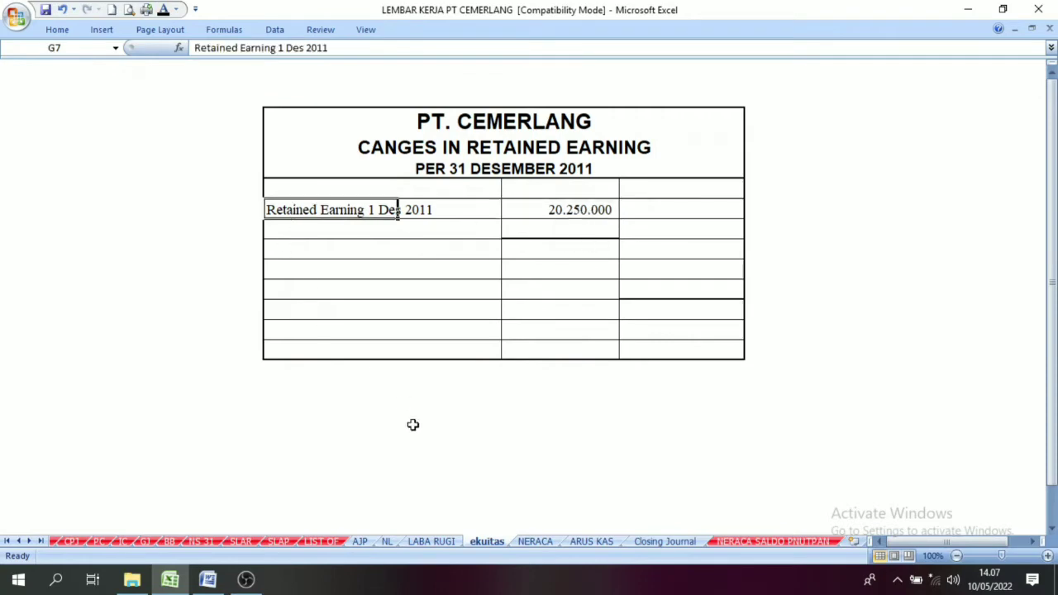
Compare the Devidend and Retained Earning account names in rows 29 and 30 of the NL sheet
left_click(386, 541)
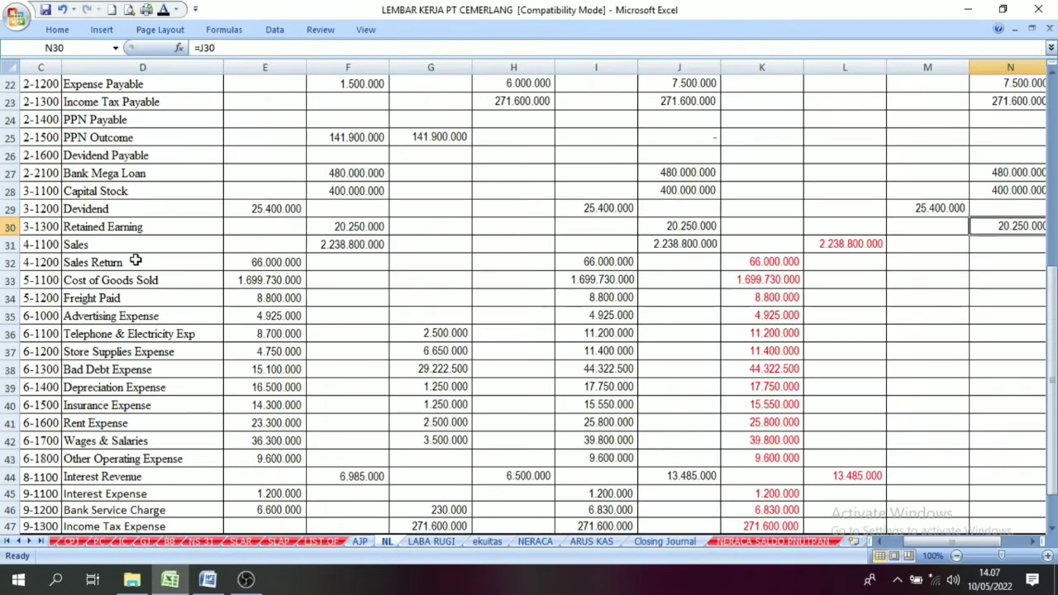
left_click(79, 212)
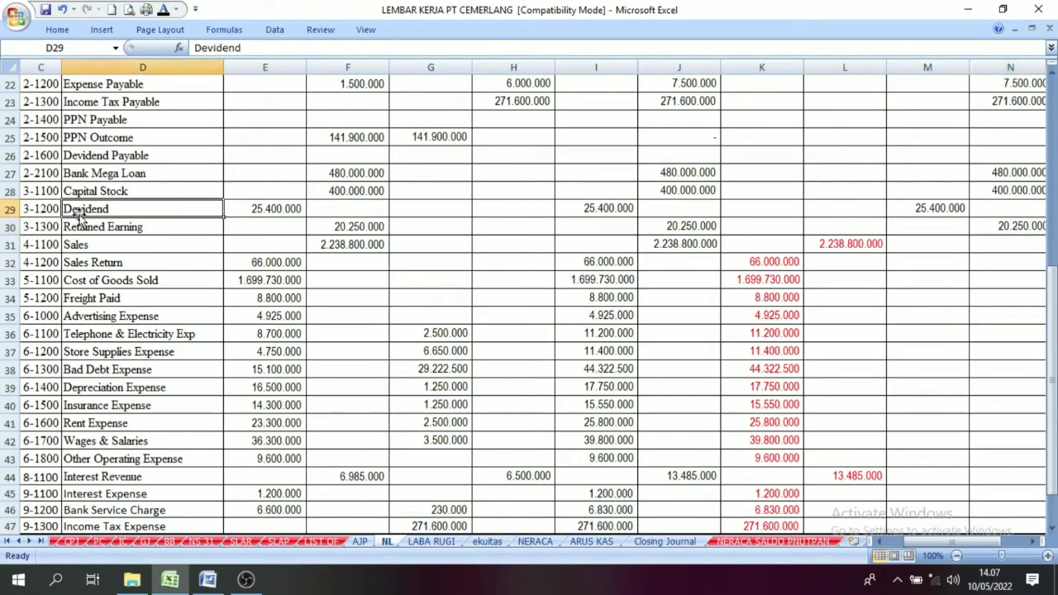
left_click(86, 229)
left_click(91, 212)
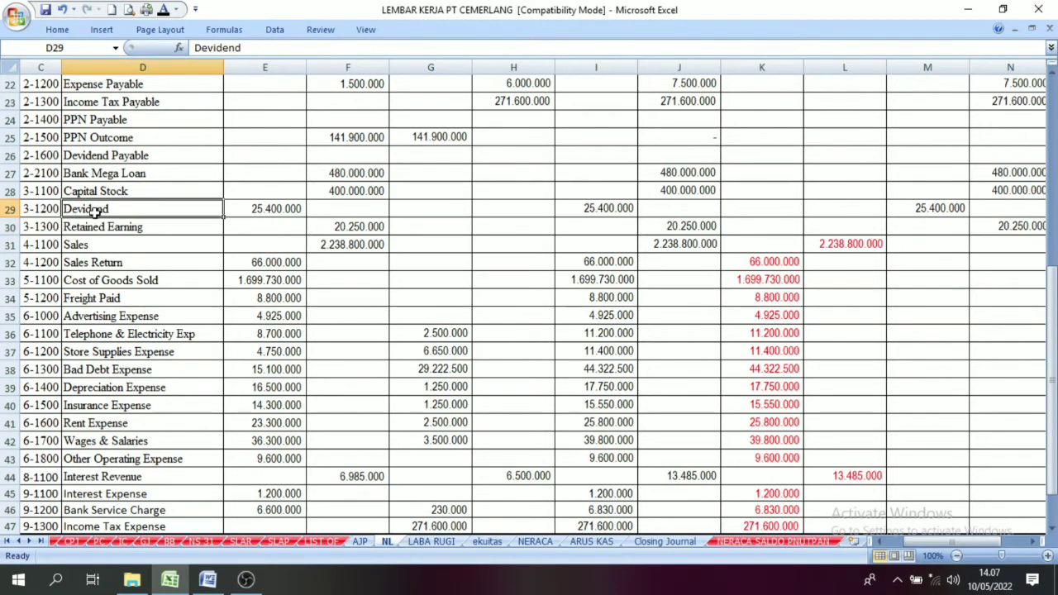
left_click(83, 226)
left_click(86, 210)
left_click(83, 222)
left_click(93, 208)
Examine the Devidend amount in M29 against the Retained Earning amount in N30 on the NL sheet
left_click(947, 213)
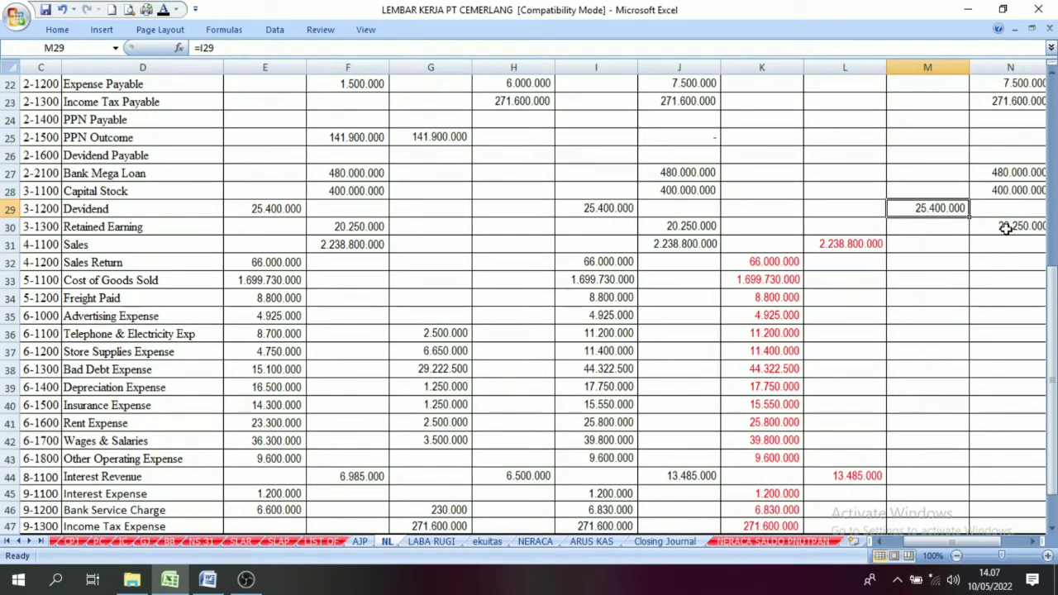
left_click(1003, 227)
left_click(940, 210)
left_click(1004, 226)
left_click(938, 210)
left_click(1007, 227)
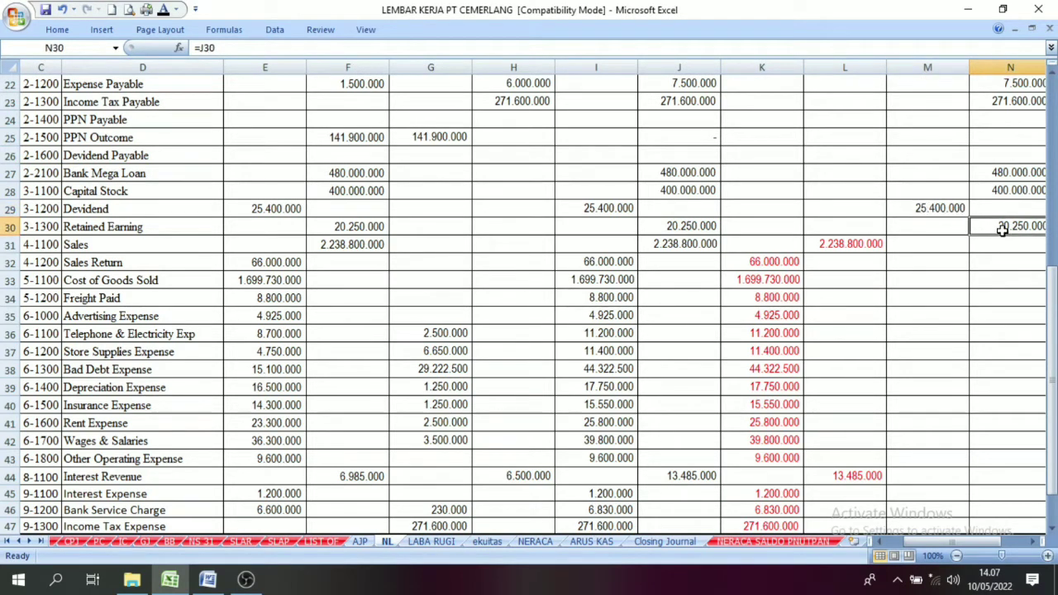
left_click(937, 207)
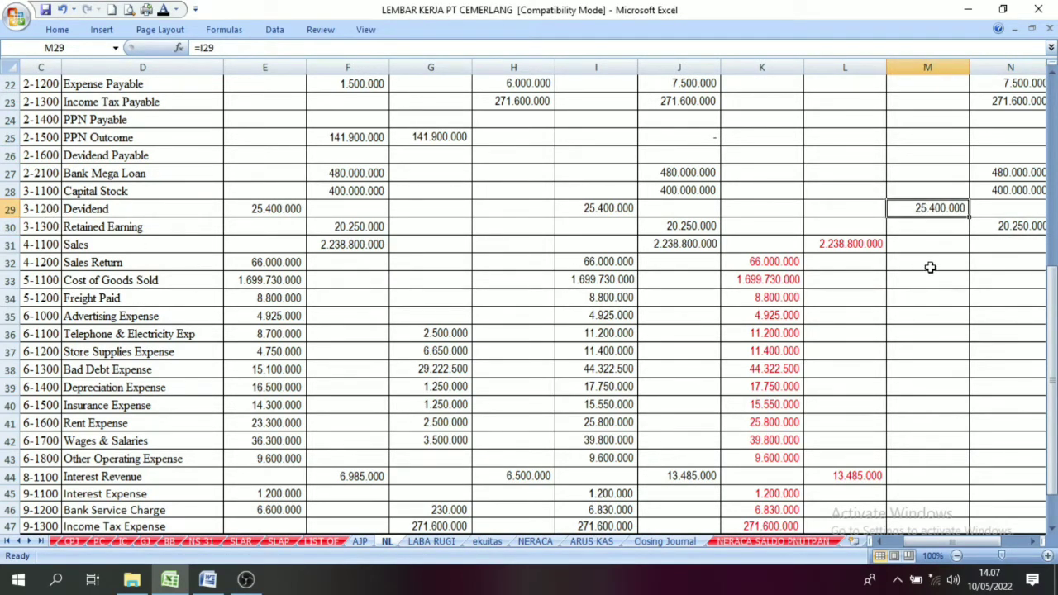
left_click(103, 209)
left_click(936, 209)
left_click(987, 225)
left_click(906, 206)
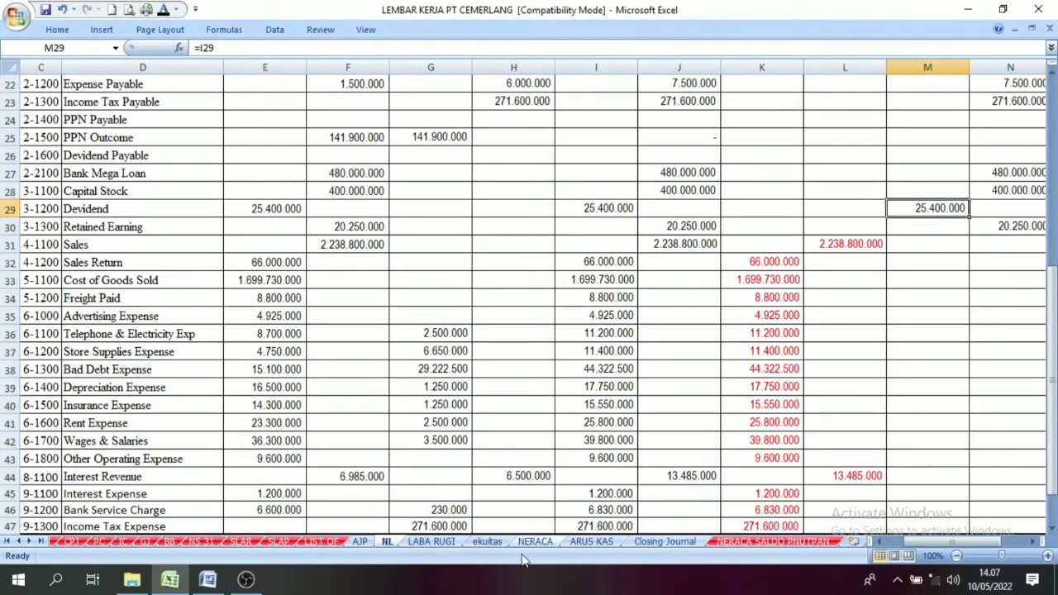
Reveal the Devidend label in G8 and its linked amount =-NL!M29 in I8 on the ekuitas sheet using the dark font colour
left_click(487, 542)
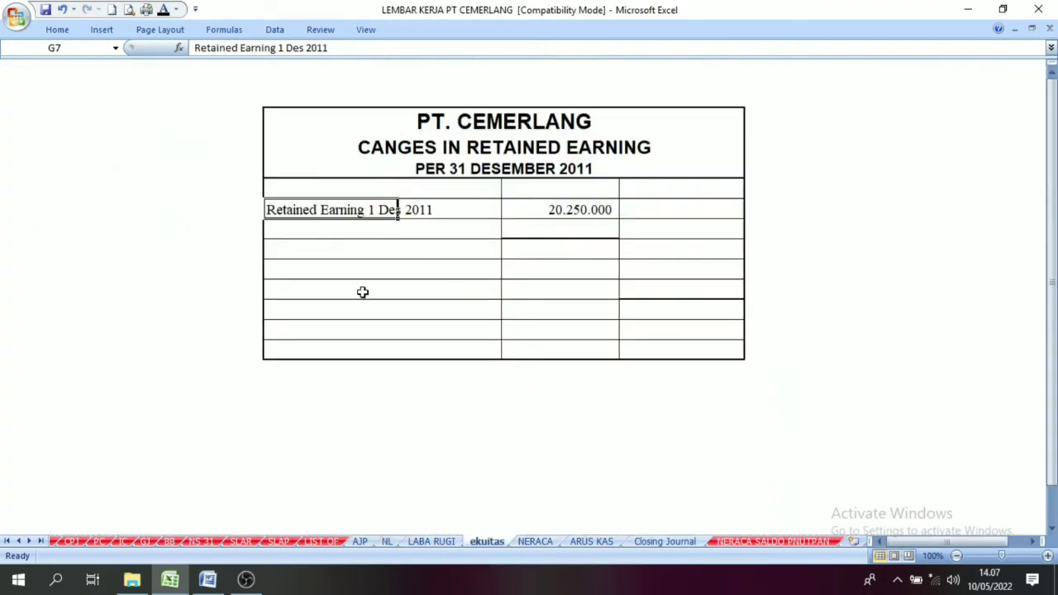
left_click(305, 238)
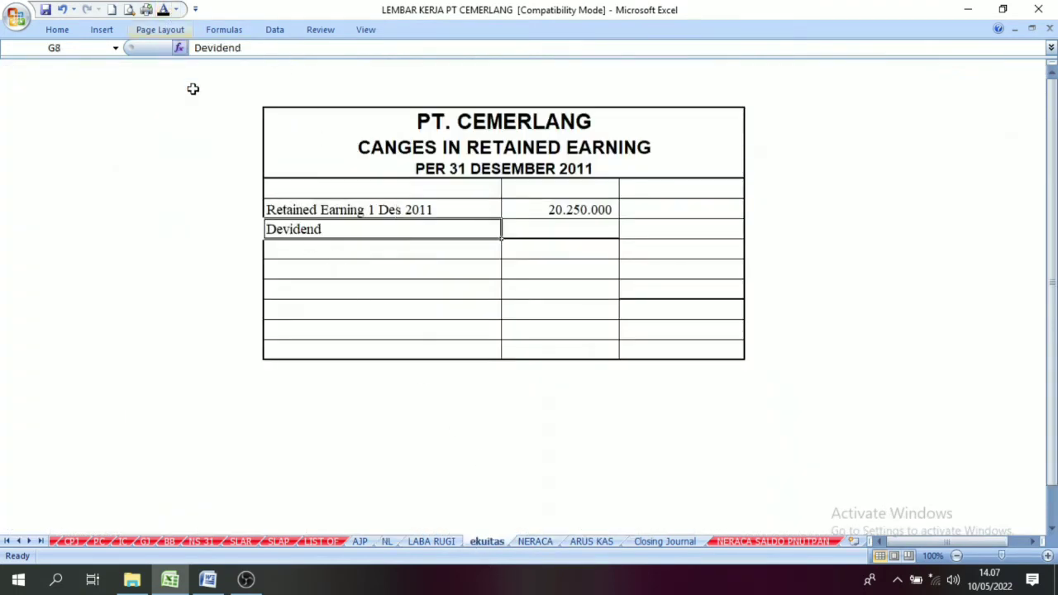
left_click(558, 232)
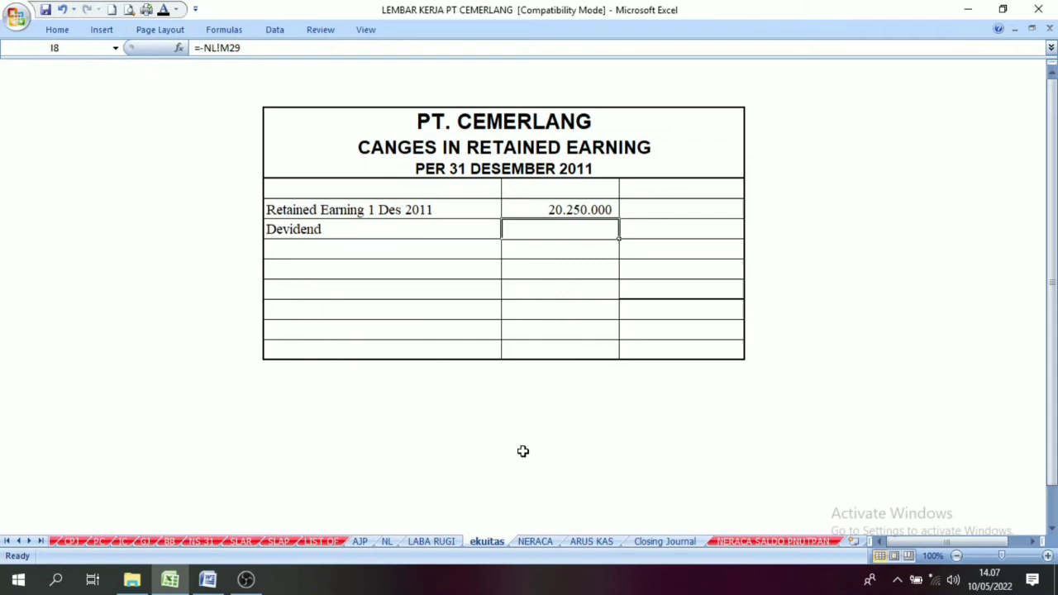
left_click(386, 541)
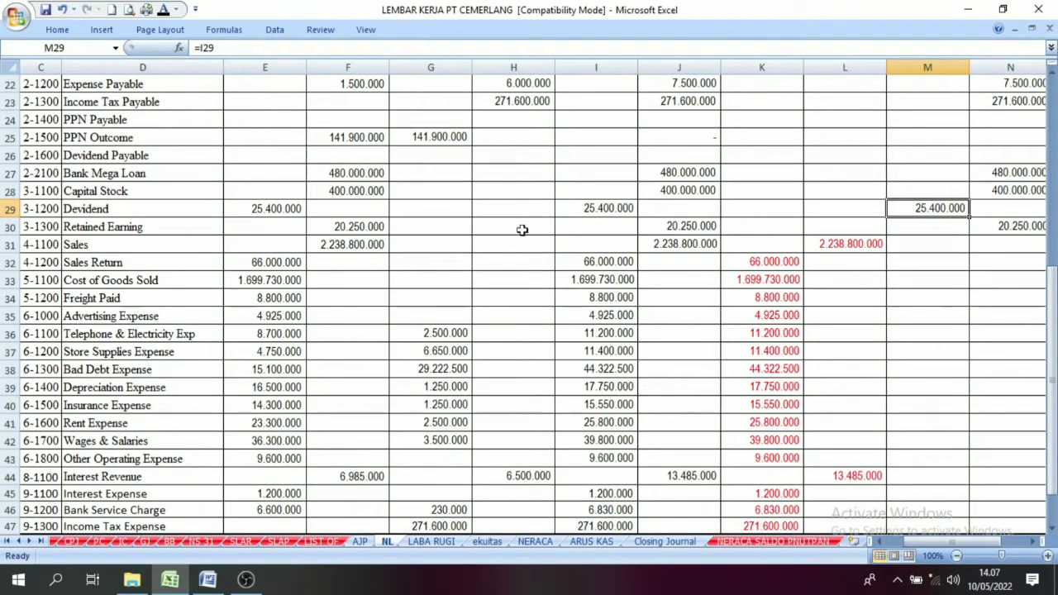
left_click(444, 541)
left_click(487, 541)
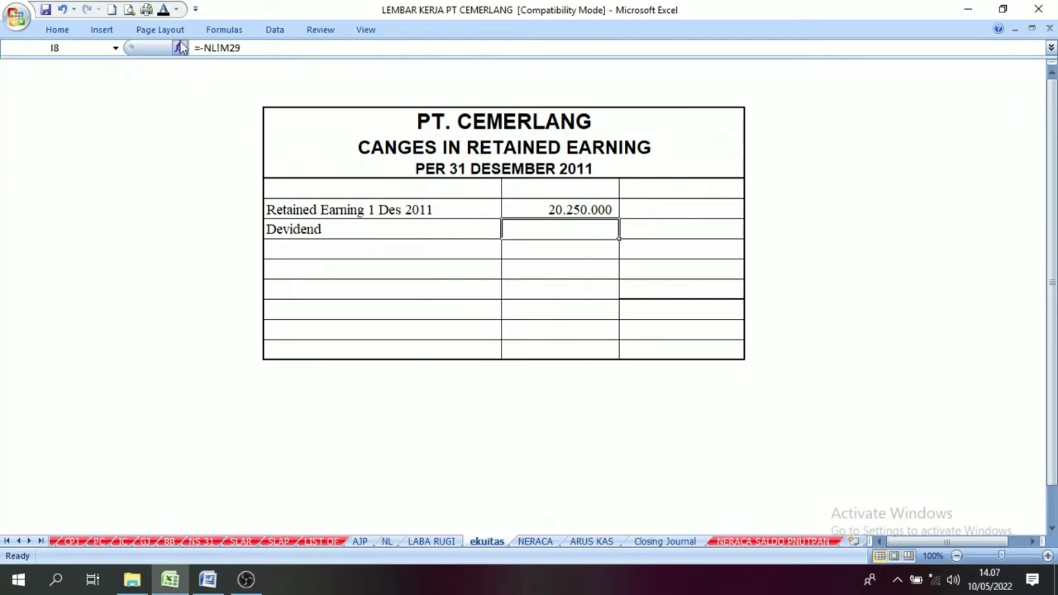
left_click(164, 13)
left_click(633, 284)
Review the Retained Earning and Devidend amounts and reveal their subtotal =SUM(I7:I8) in J9 with the dark font colour
left_click(558, 212)
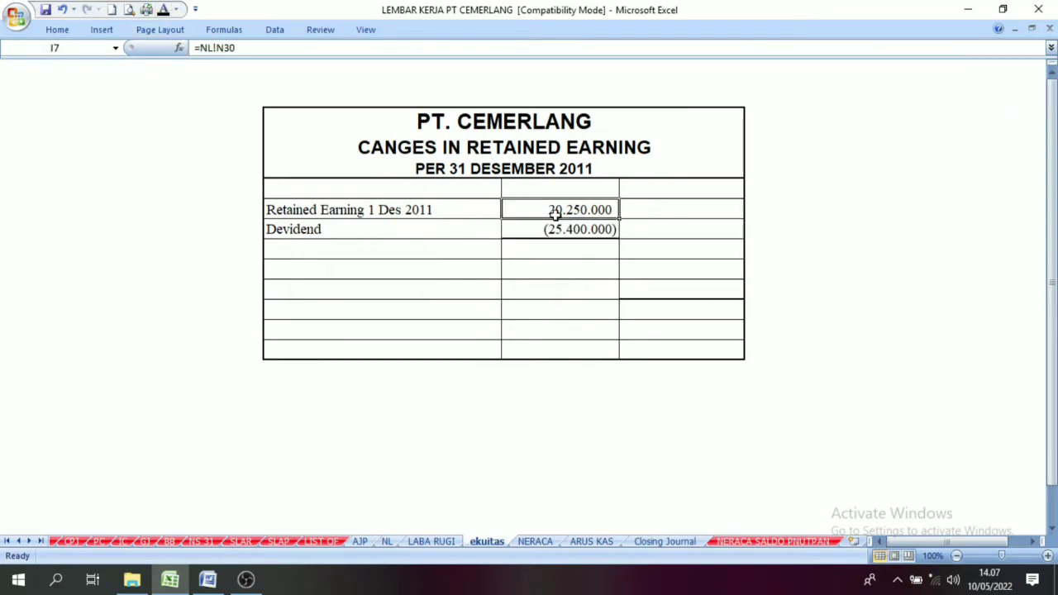
left_click(555, 233)
left_click(564, 266)
left_click(573, 212)
left_click(695, 249)
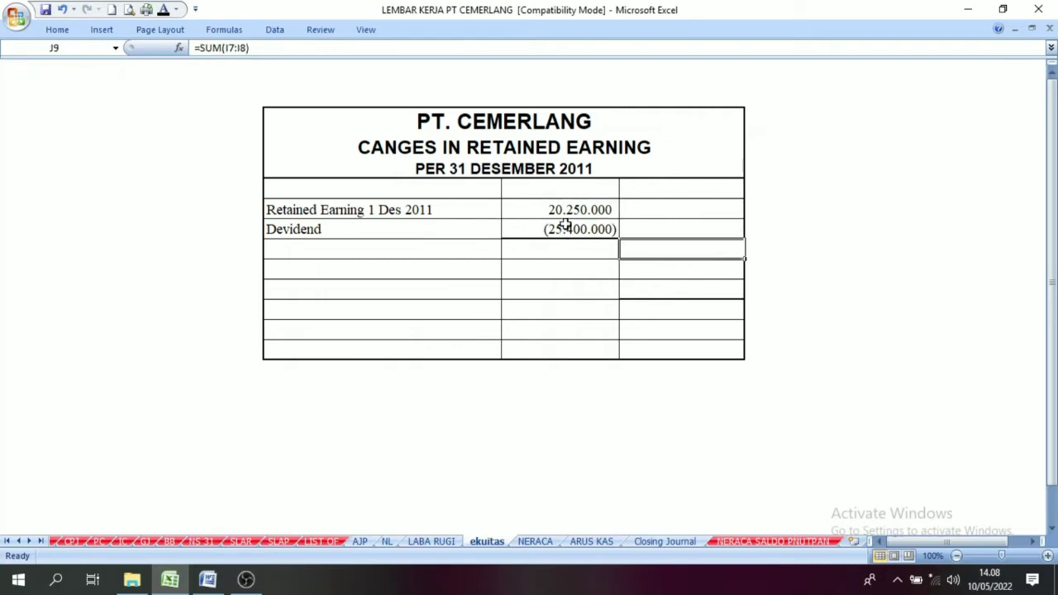
left_click_drag(556, 212, 574, 224)
left_click(688, 246)
left_click(699, 268)
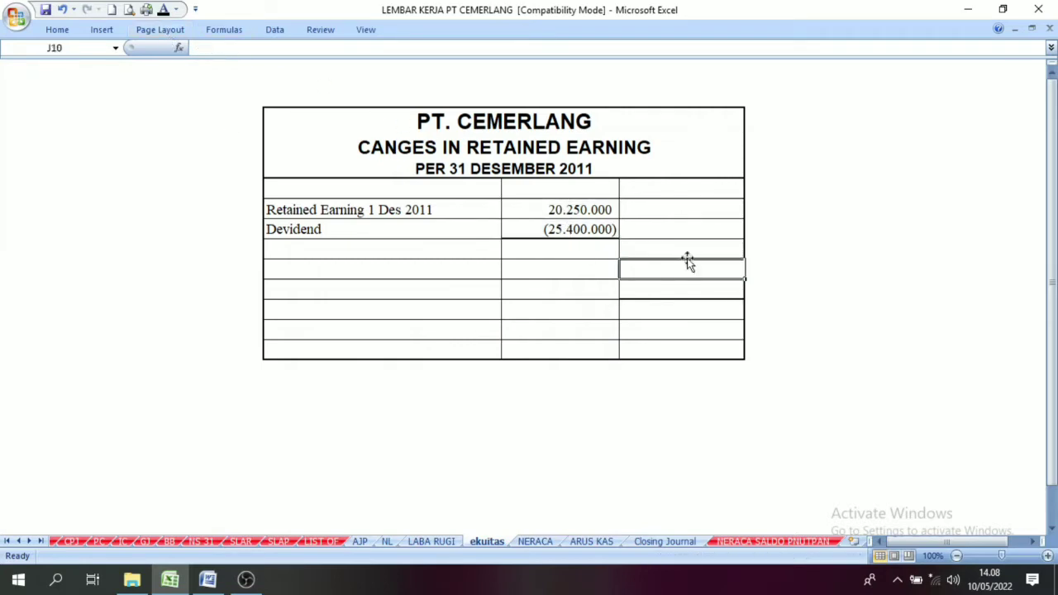
left_click(687, 248)
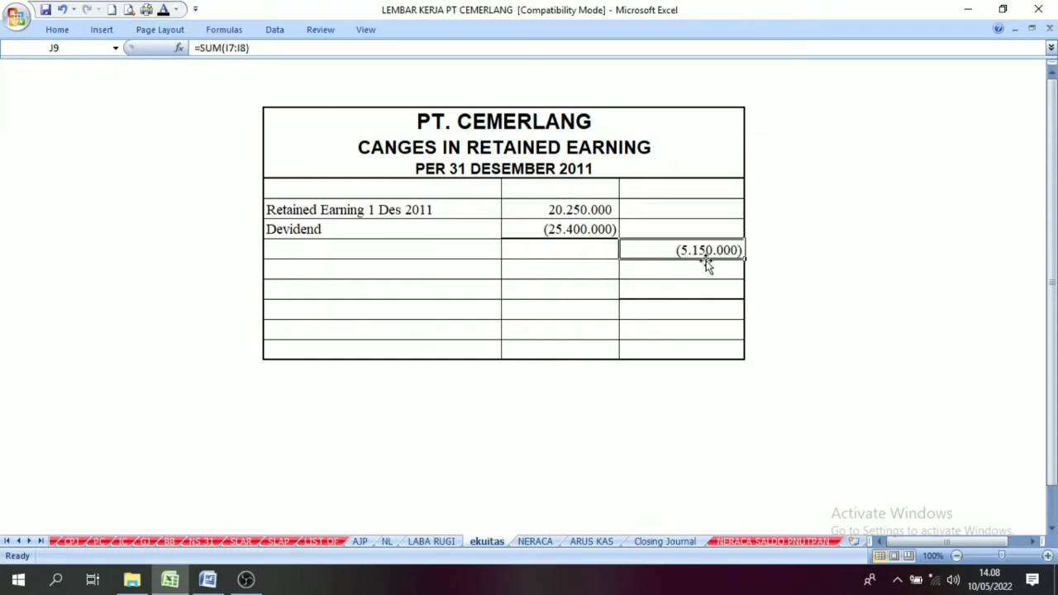
left_click(816, 273)
left_click(698, 248)
left_click(815, 248)
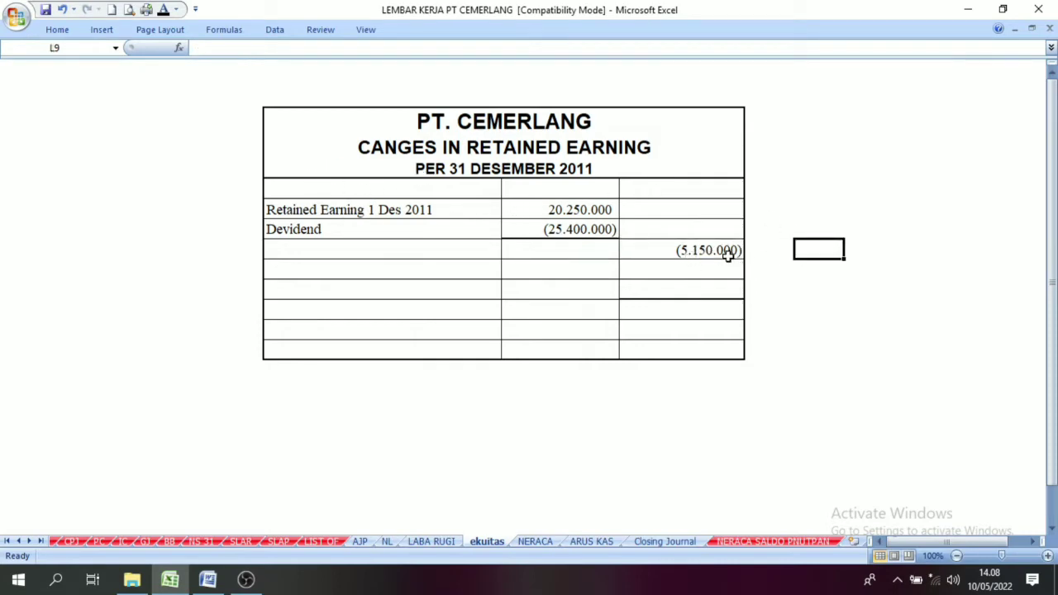
left_click(756, 266)
left_click(691, 254)
left_click(812, 263)
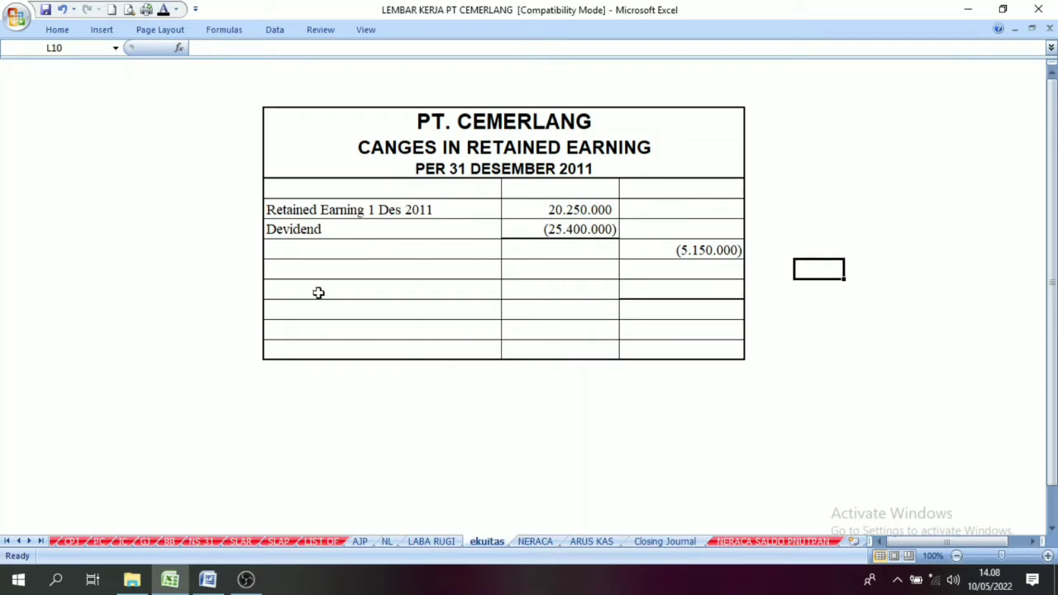
Reveal the hidden label "Laba Bersih Setelah Pajak" in G11 by giving it the dark font colour
left_click(352, 290)
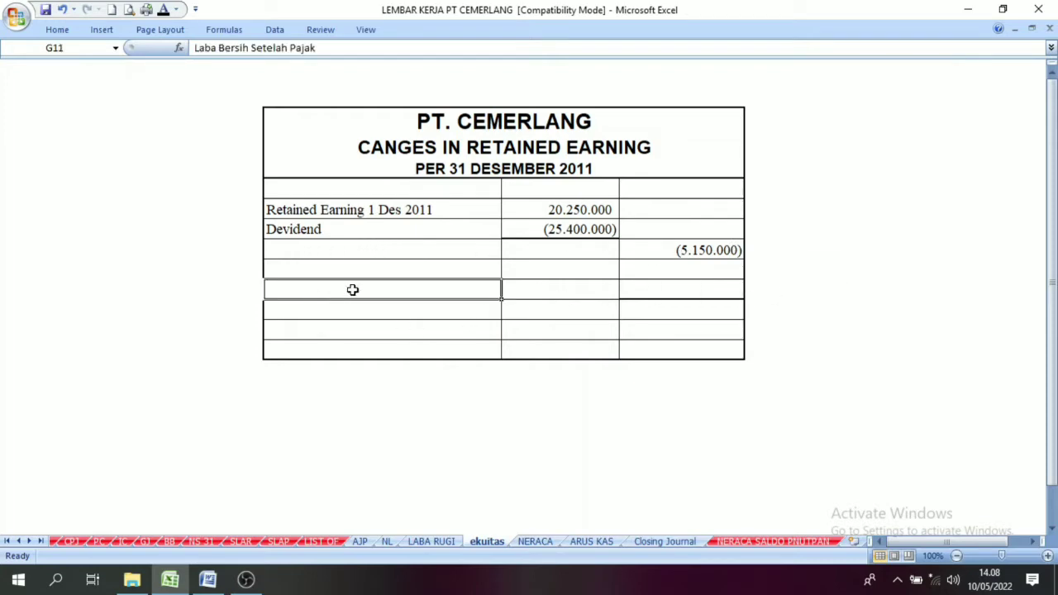
left_click(164, 10)
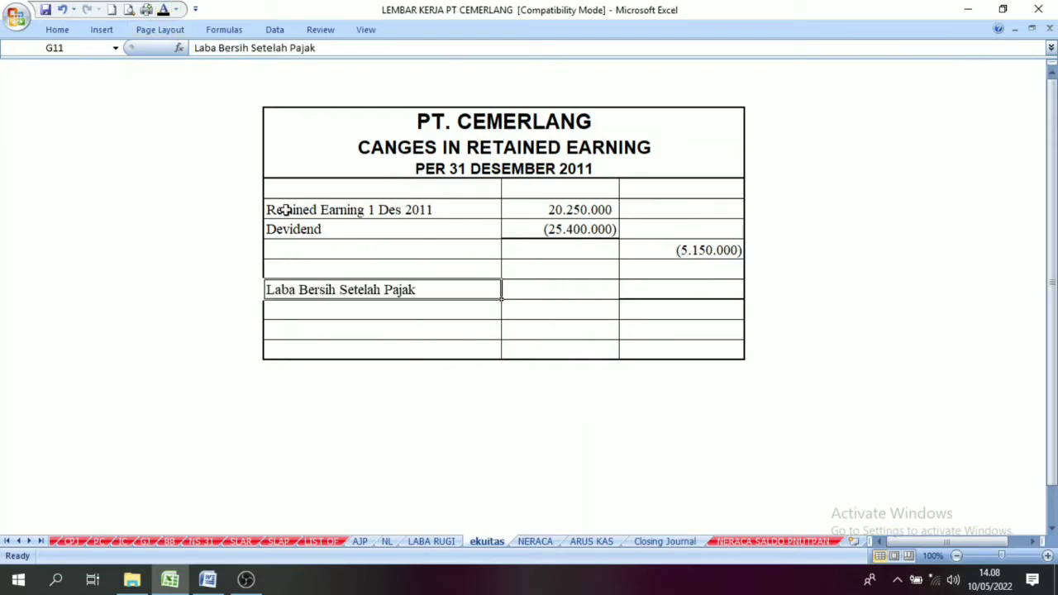
Look up the Laba Bersih Setelah Pajak amount in K34 of the LABA RUGI sheet and return to the ekuitas sheet
left_click(430, 541)
left_click(662, 298)
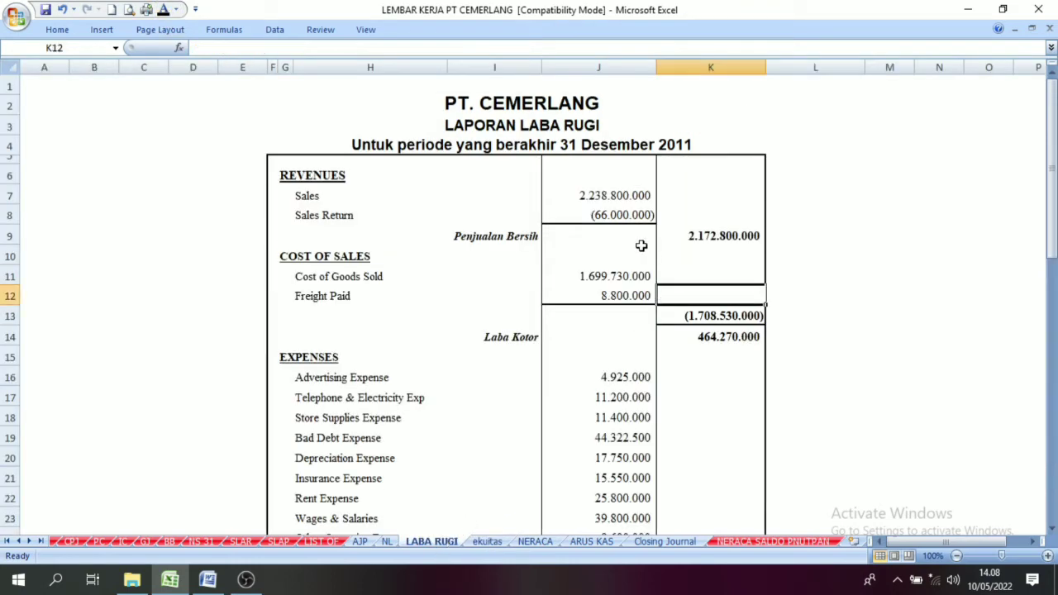
scroll(641, 246, "down", 7)
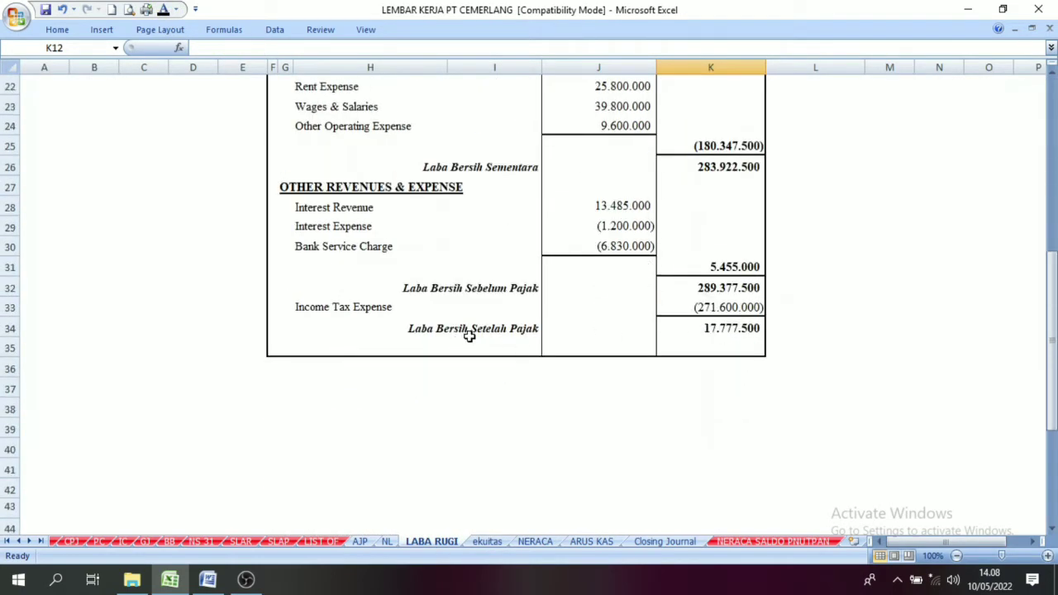
left_click(703, 327)
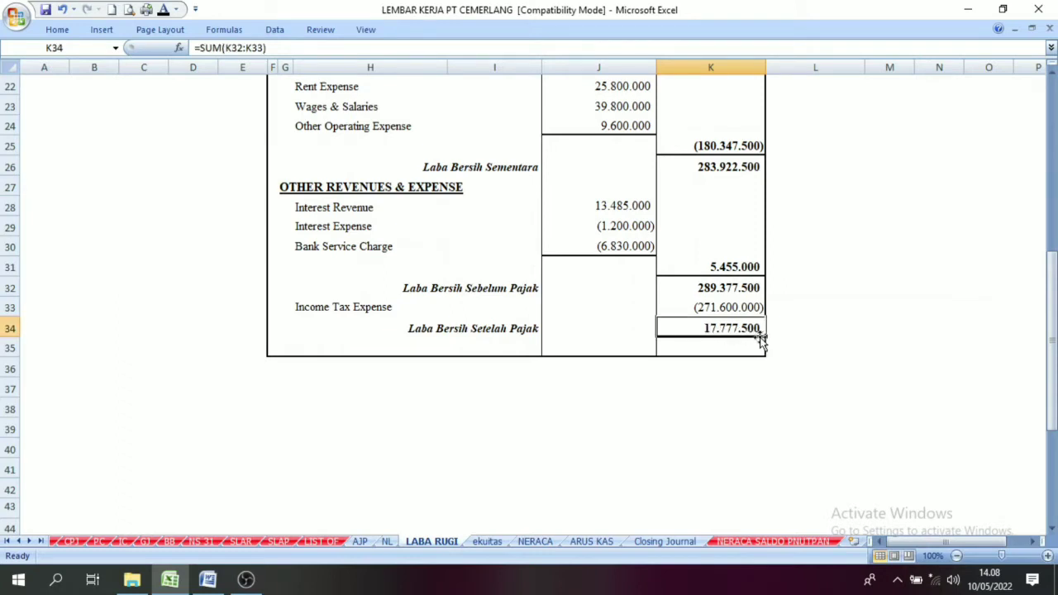
left_click(486, 540)
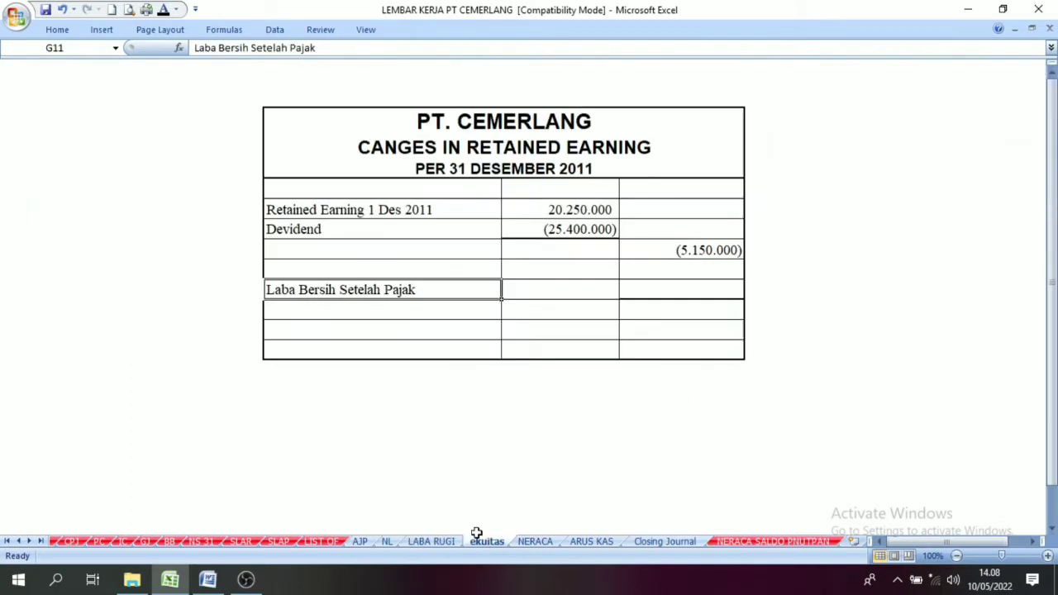
Reveal the linked amount ='LABA RUGI'!K34 in J11 and the label "Retained Earning 31 Des 2011" in G12 with the dark font colour
left_click(666, 288)
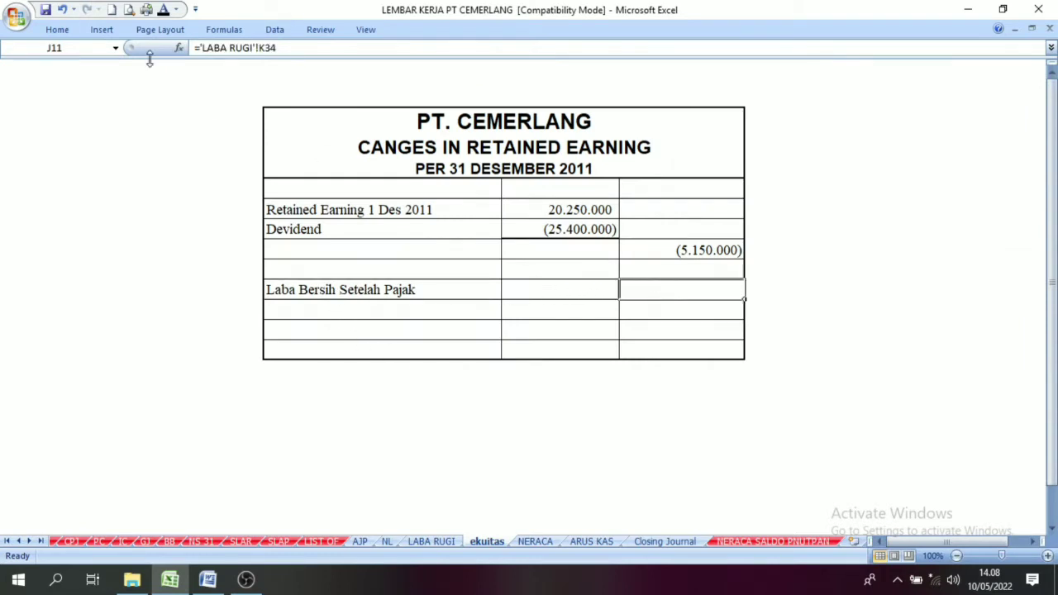
left_click(591, 369)
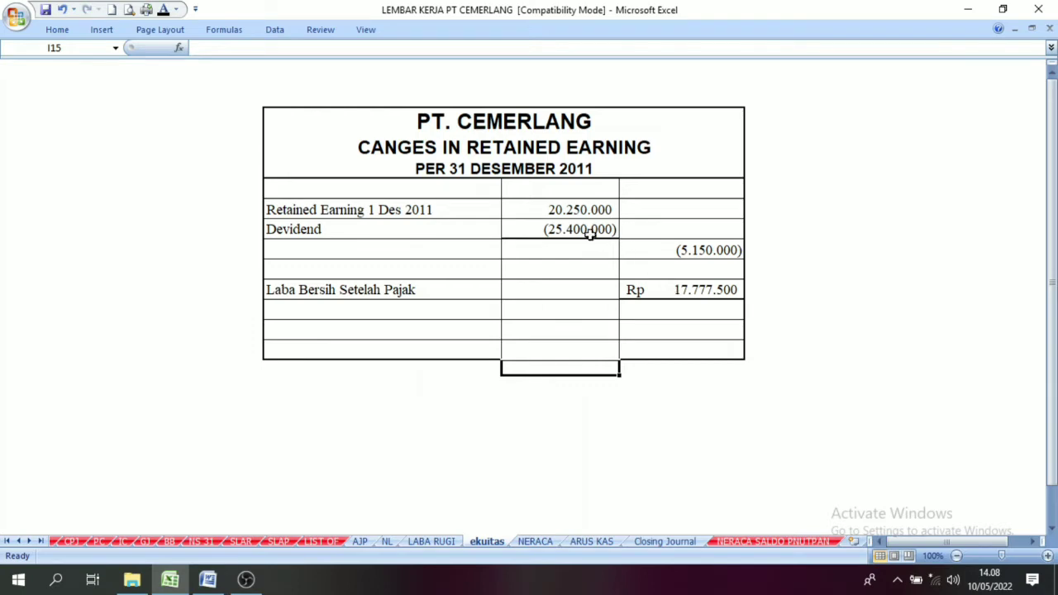
left_click(369, 313)
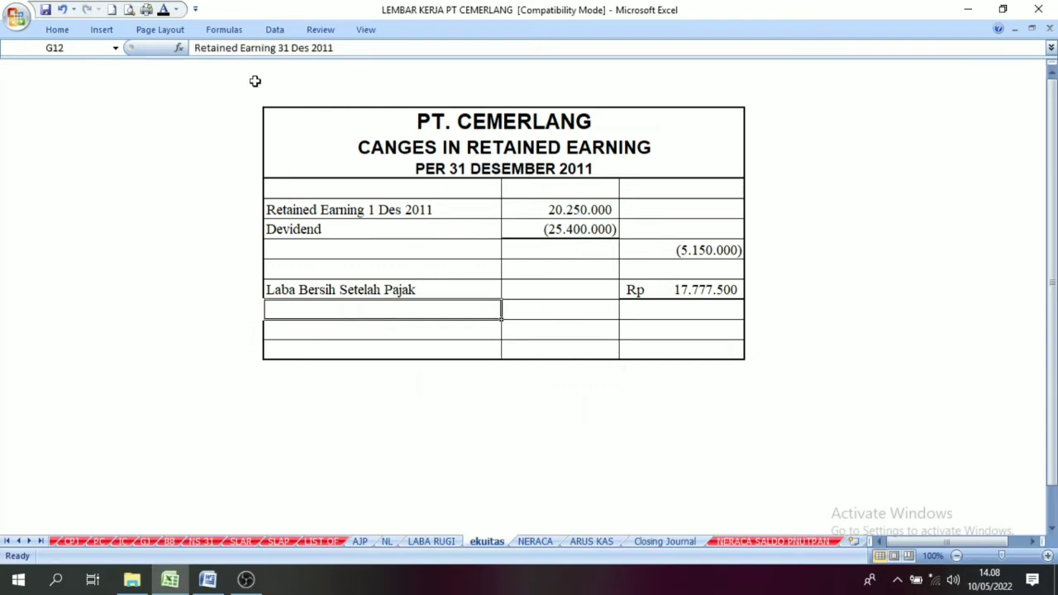
left_click(163, 12)
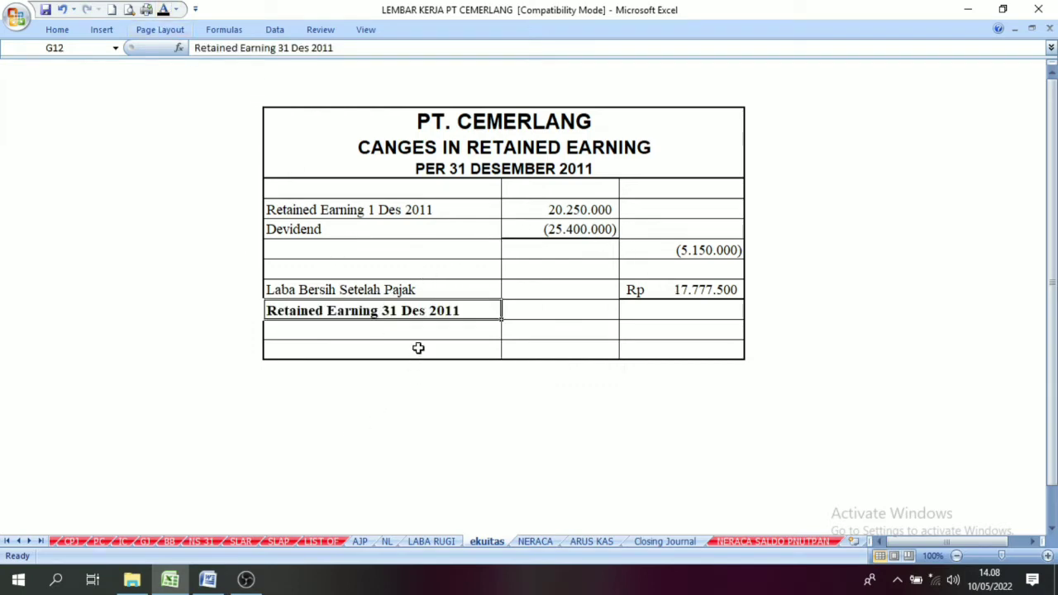
left_click(423, 428)
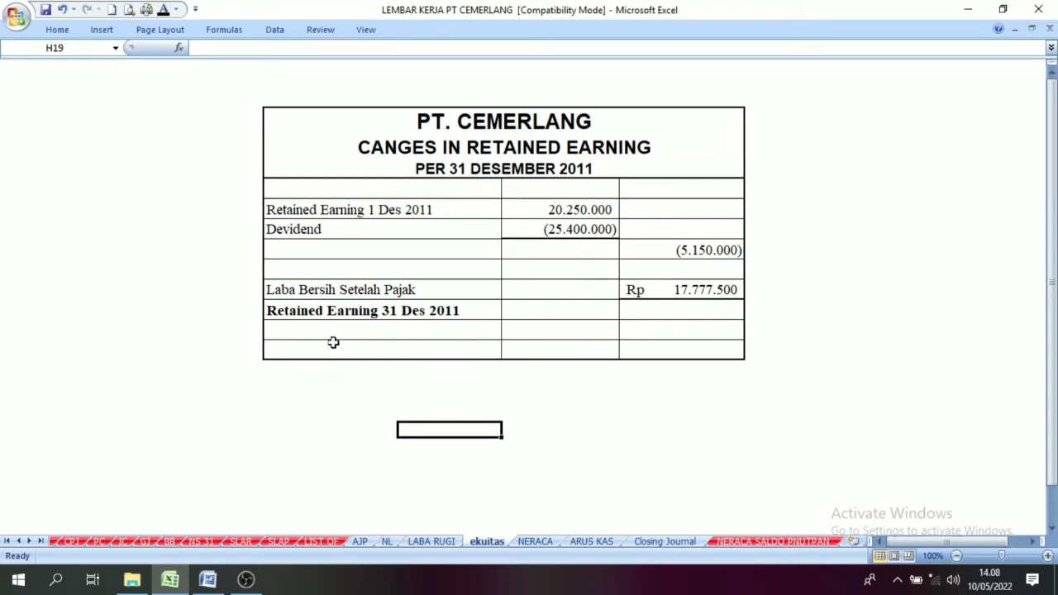
left_click(535, 333)
Review the subtotal in J9 and the net profit in J11, and reveal their total =SUM(J9:J11) in J12 with the dark font colour
left_click(722, 306)
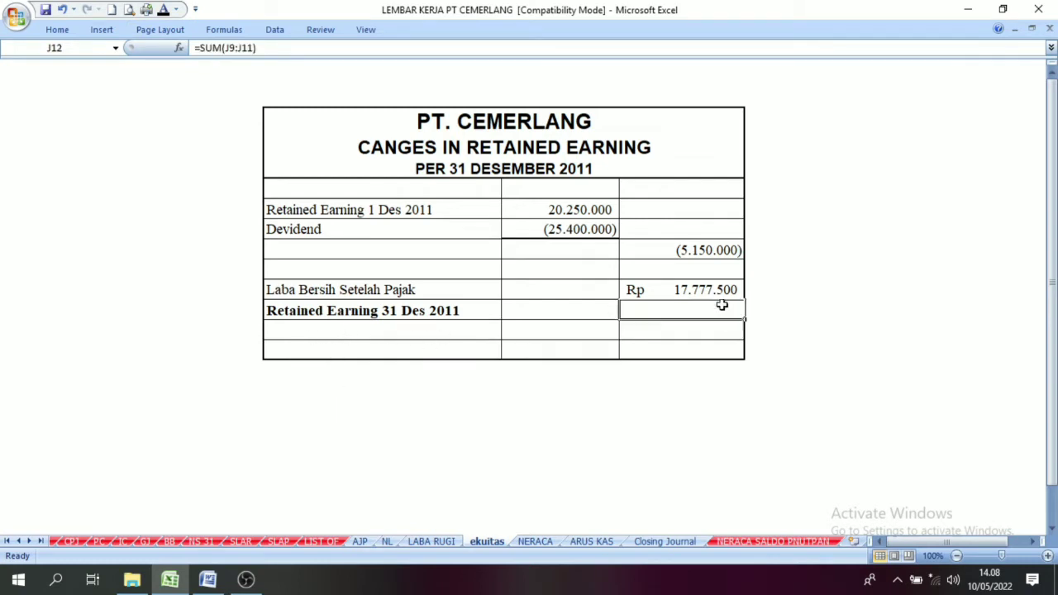
left_click(699, 251)
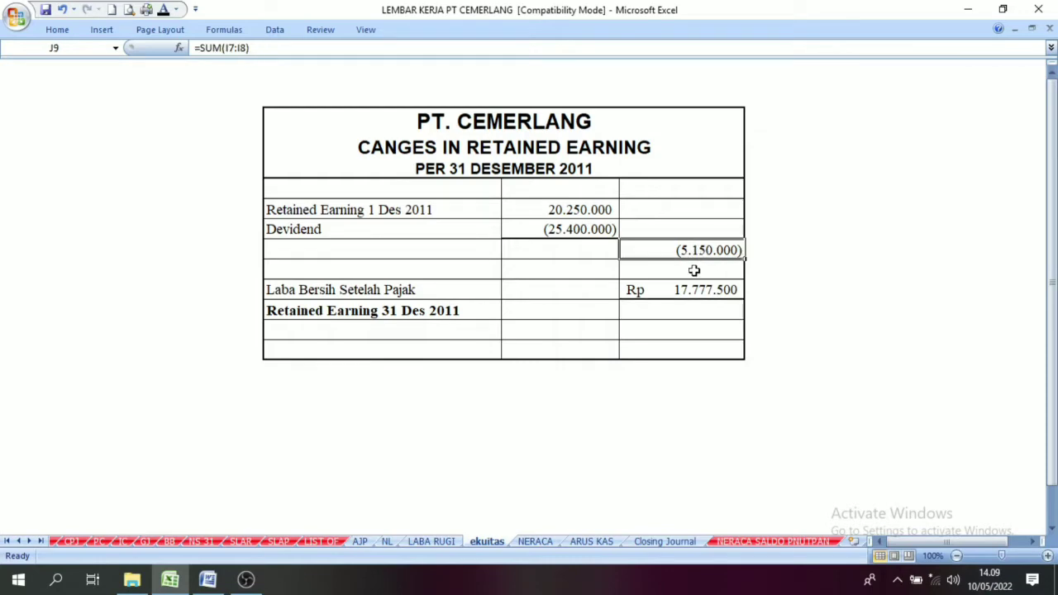
left_click(348, 288)
left_click(673, 291)
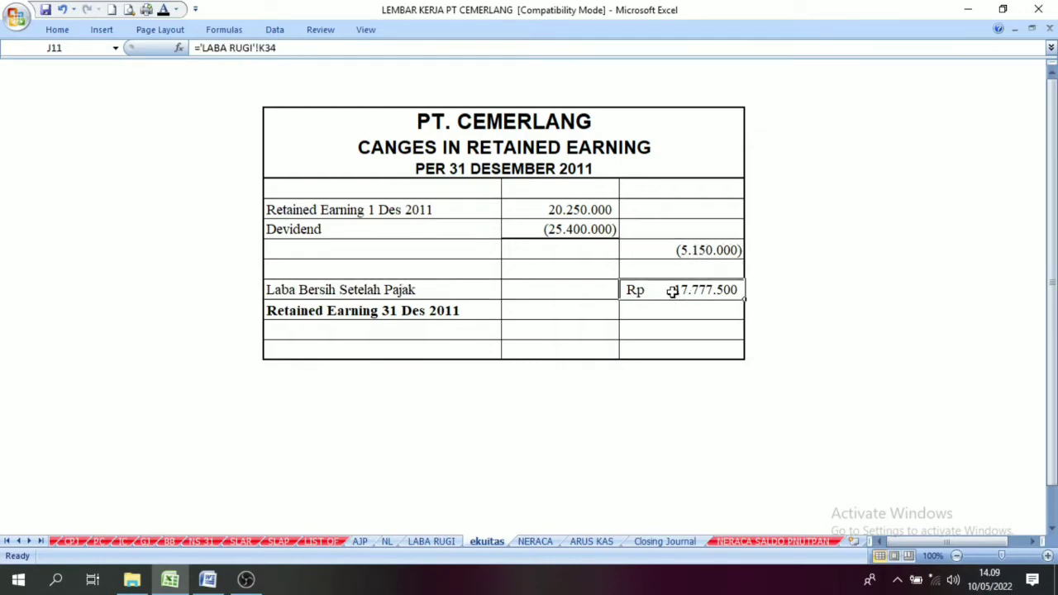
left_click(661, 306)
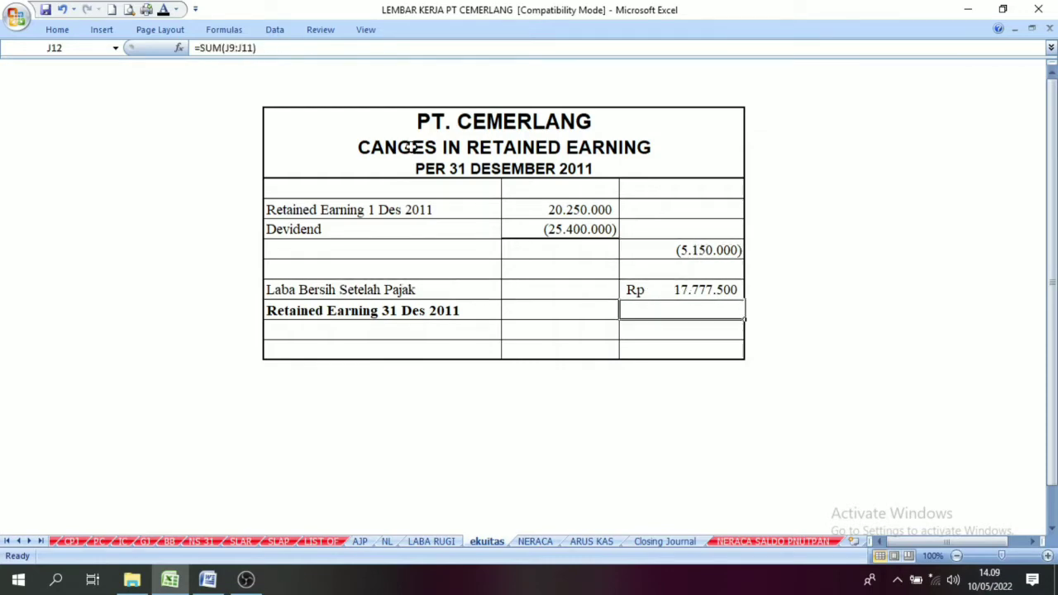
left_click(168, 28)
left_click(165, 29)
left_click(656, 363)
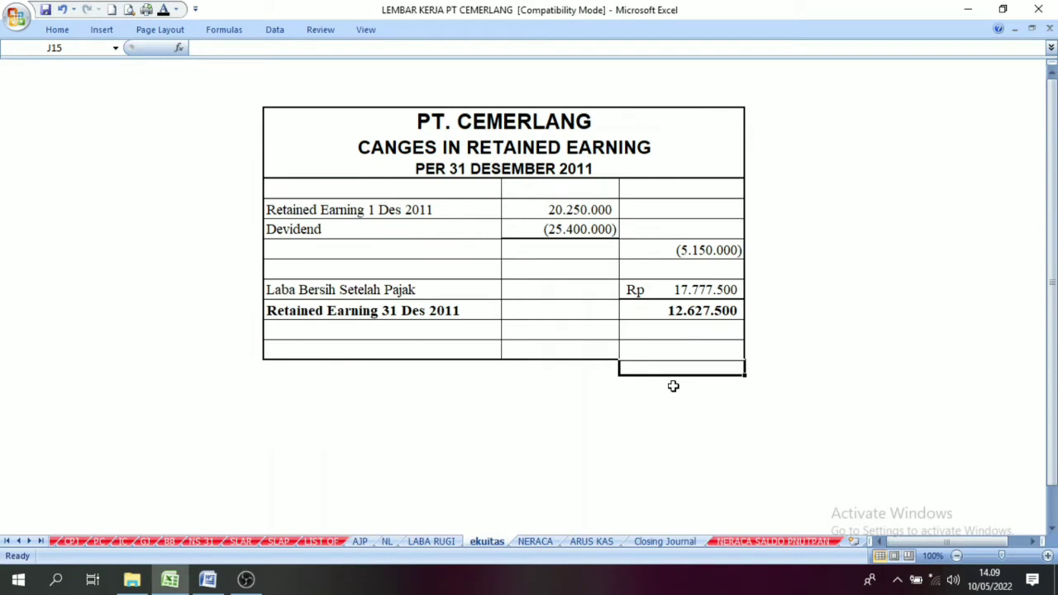
Review the Retained Earning 31 Des 2011 row and the title of the retained earnings statement
left_click(787, 296)
left_click(752, 311)
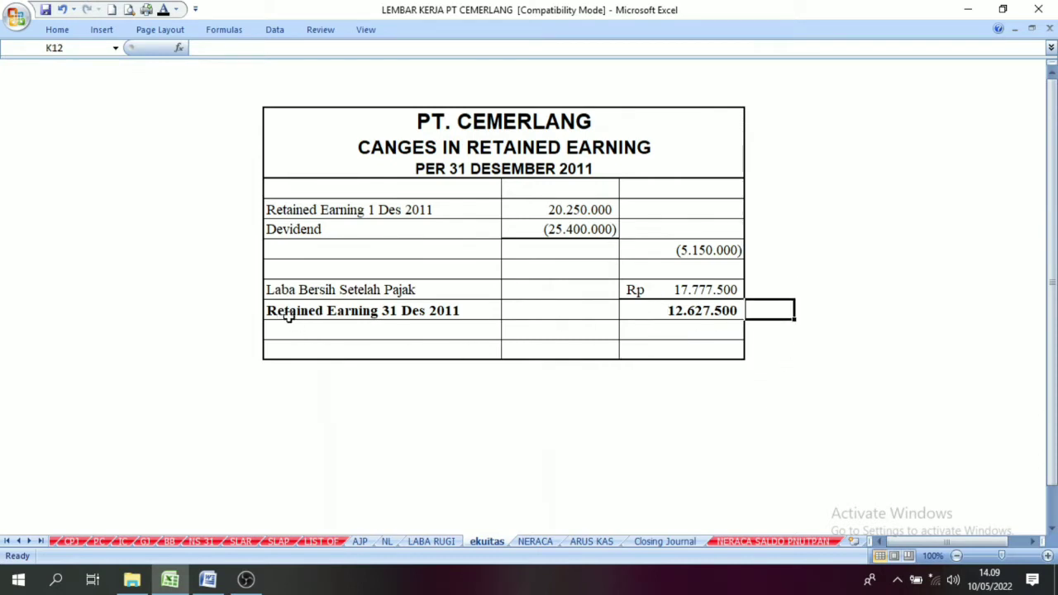
left_click(785, 345)
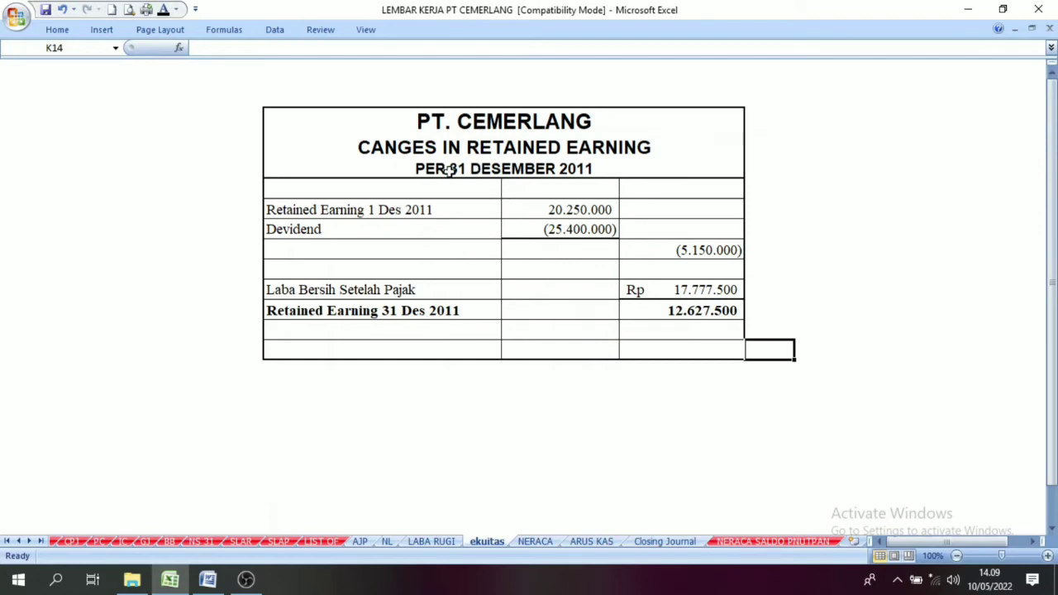
left_click(550, 147)
left_click(661, 348)
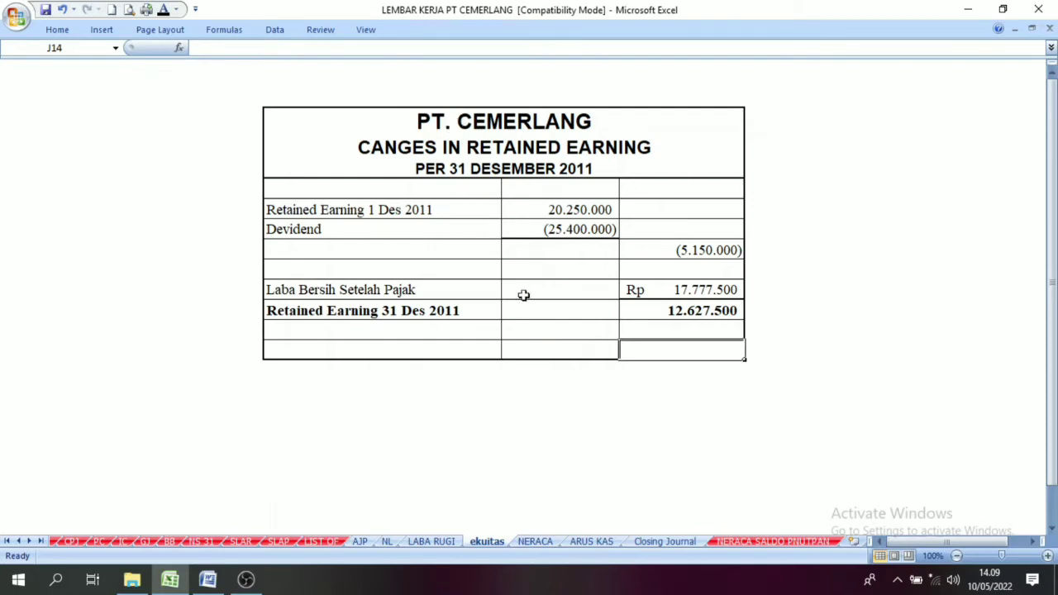
Open the NERACA sheet and look over the balance sheet layout, including its title and the Current Liabilities section
left_click(535, 541)
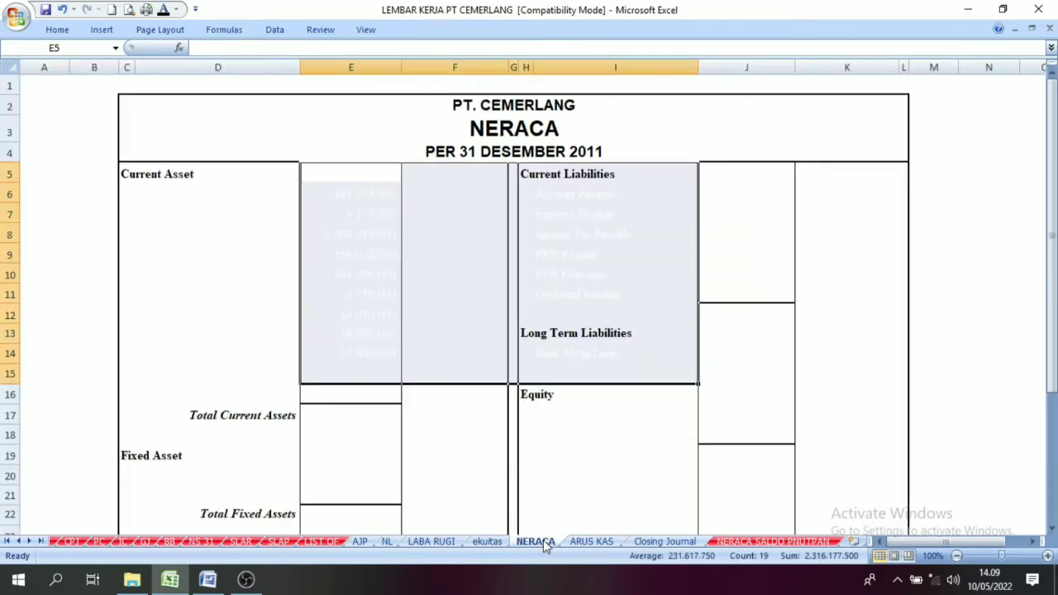
left_click(435, 347)
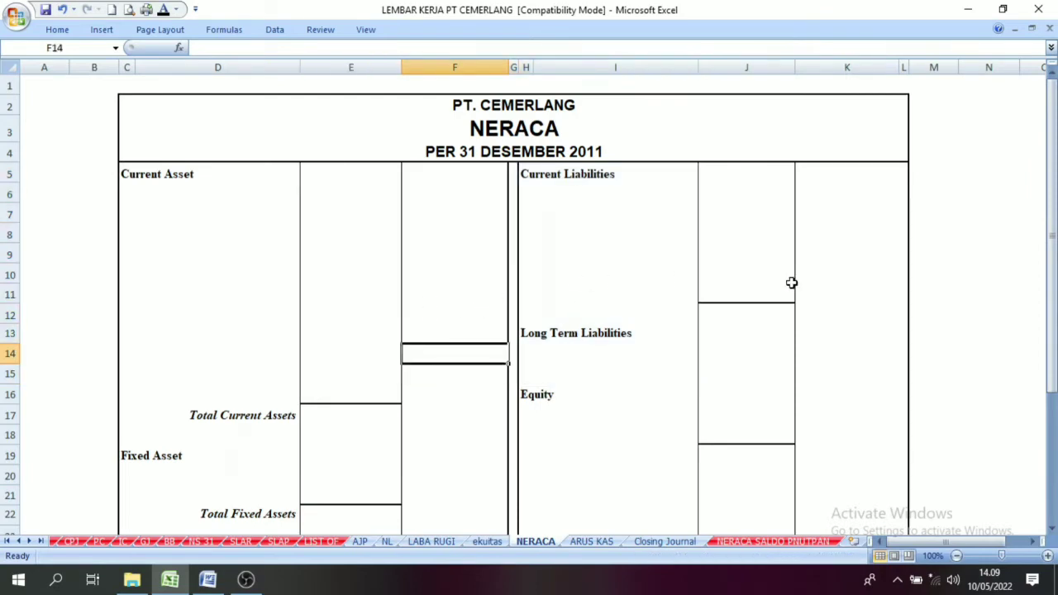
left_click(1052, 140)
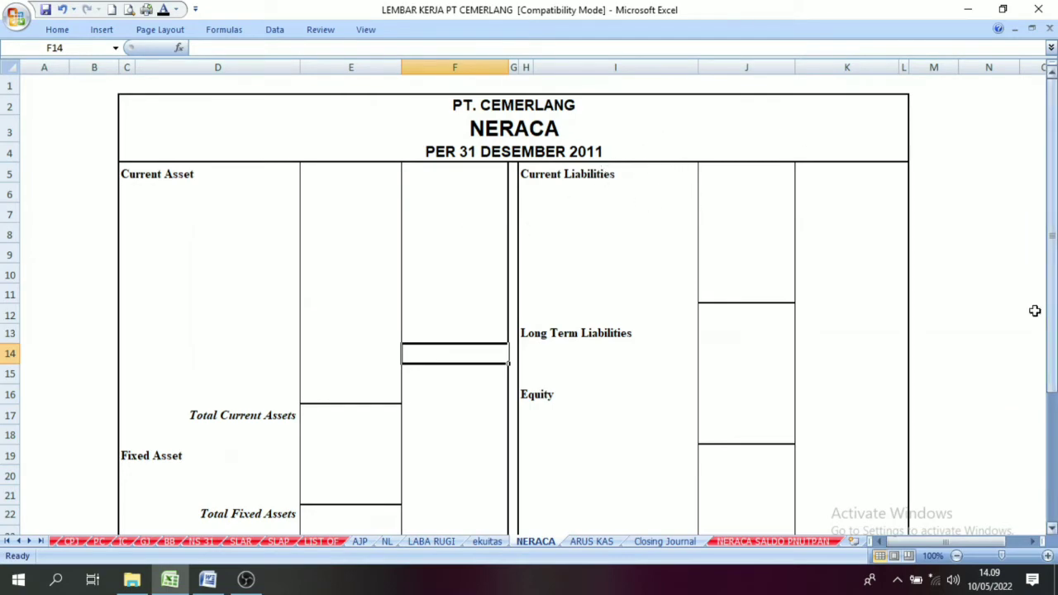
scroll(987, 319, "down", 4)
scroll(628, 273, "up", 4)
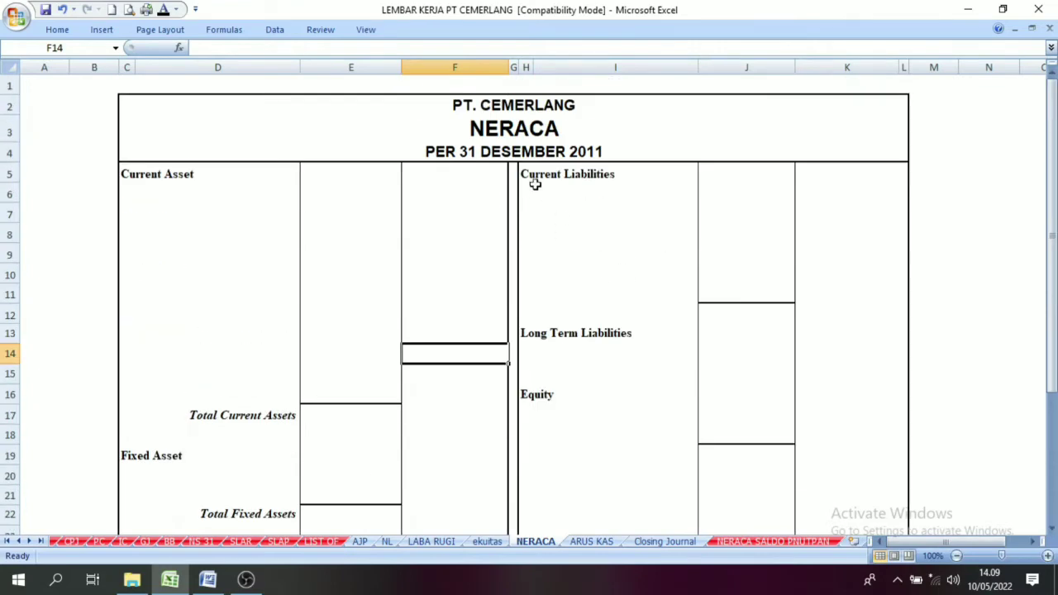
left_click(508, 122)
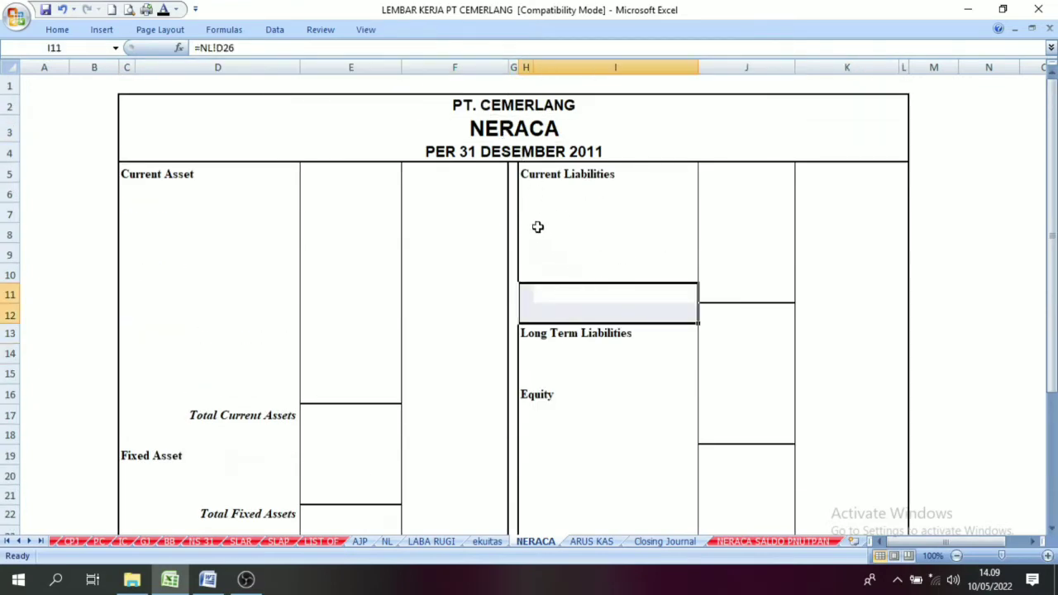
left_click(550, 174)
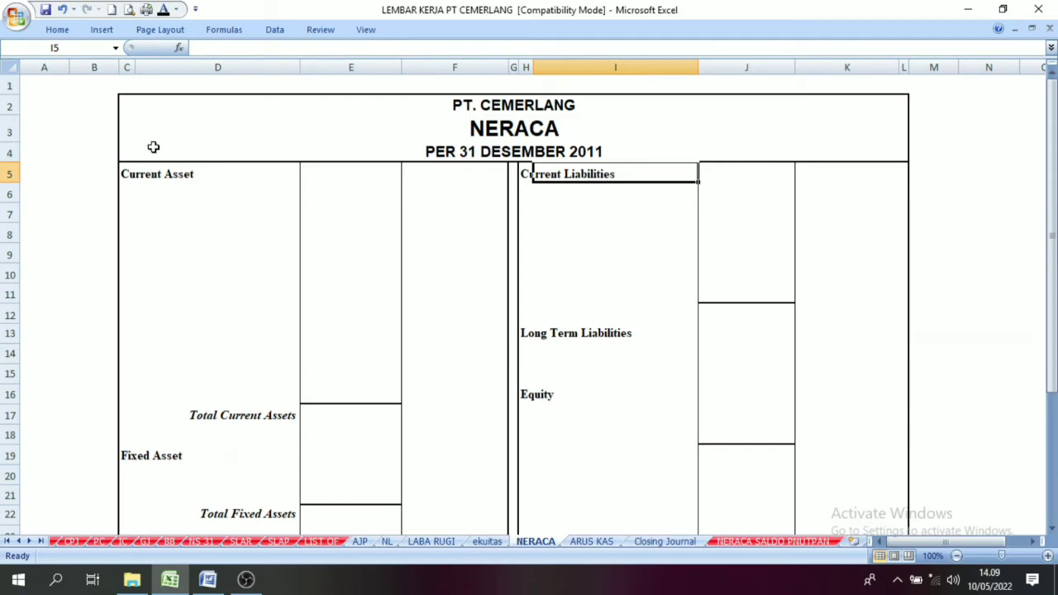
Check the TOTAL ASSET formula in F24 and the TOTAL LIABILITY & EQUITY formula in K24 of the NERACA sheet
scroll(240, 259, "down", 3)
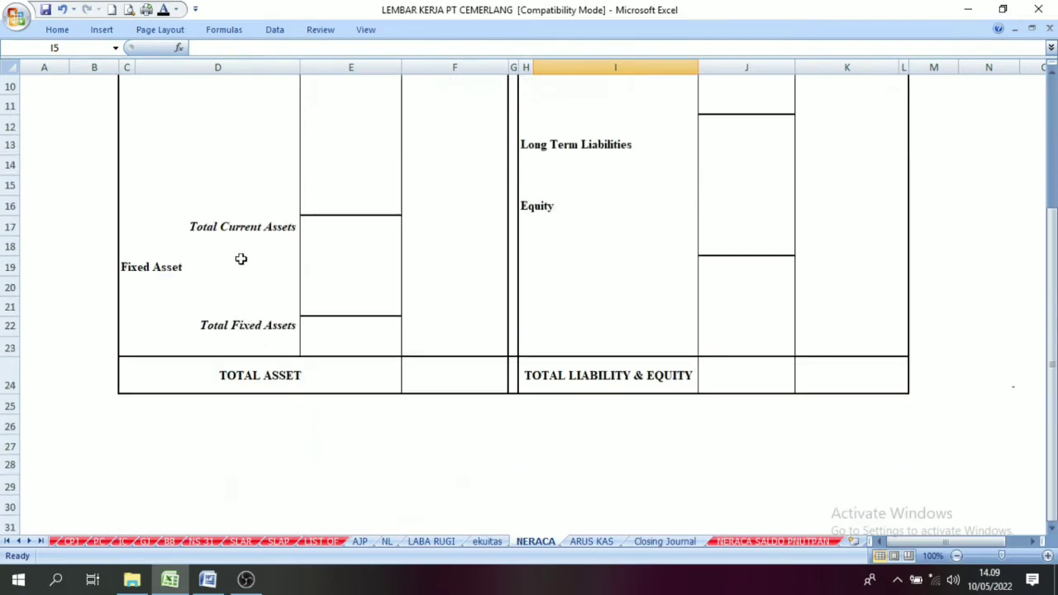
left_click(260, 376)
left_click(439, 376)
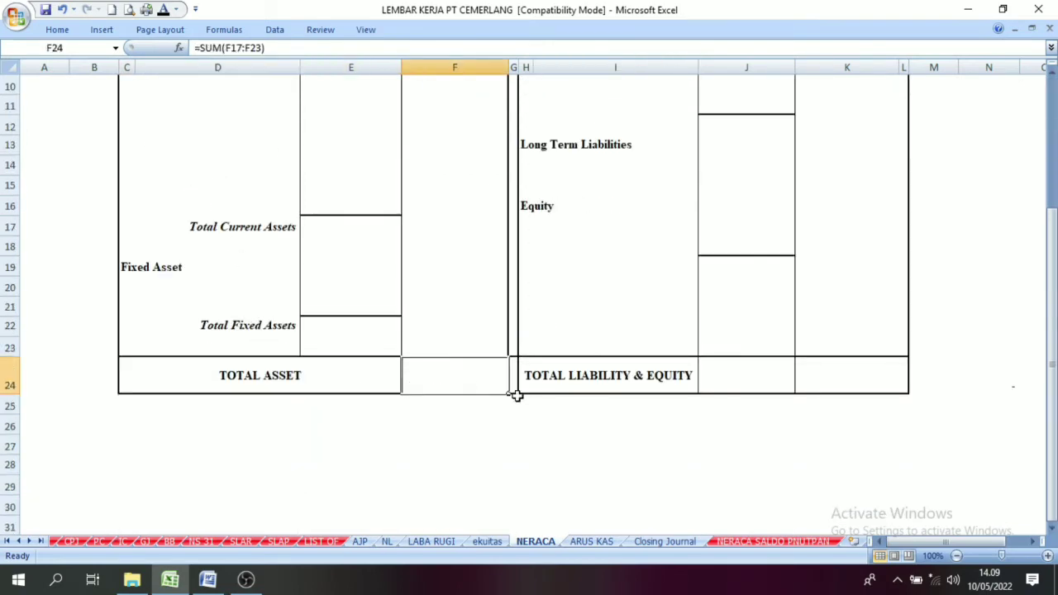
left_click(878, 371)
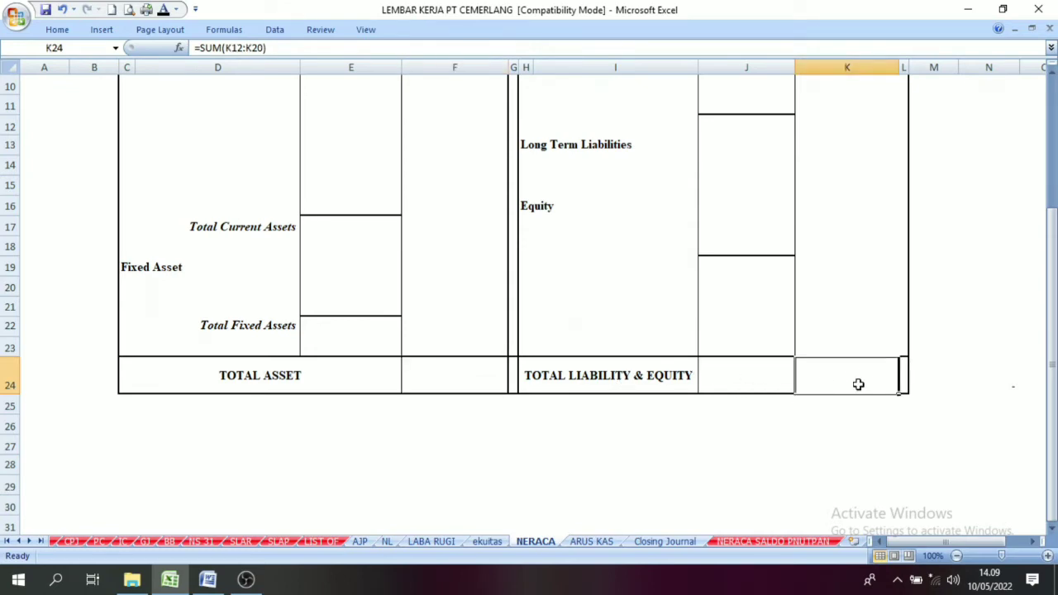
scroll(687, 347, "up", 3)
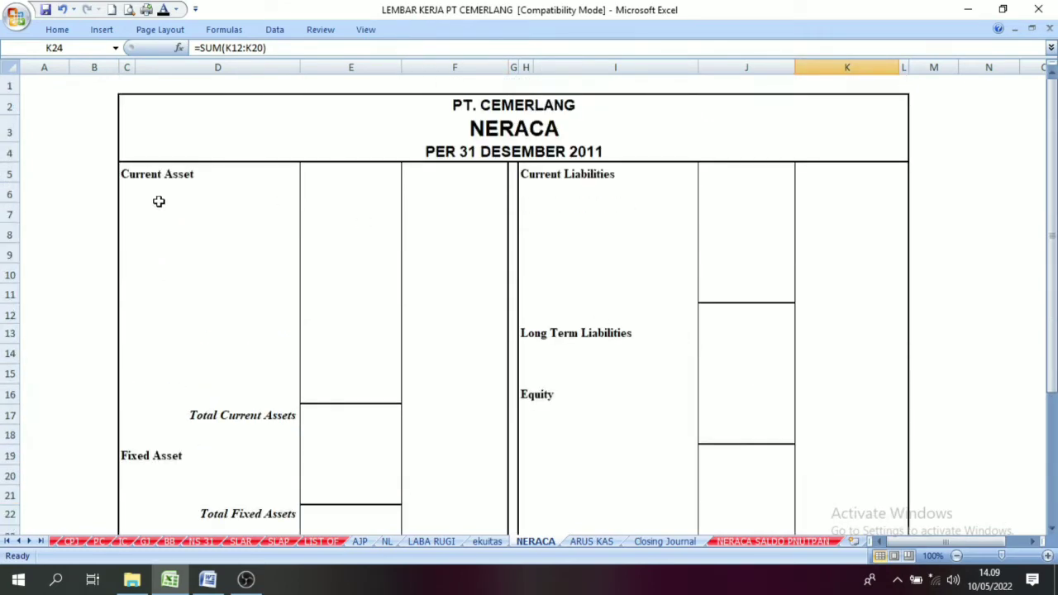
Examine the Current Asset, Fixed Asset and Equity sections of the NERACA sheet, including the linked account names in D6 and D8
left_click(159, 201)
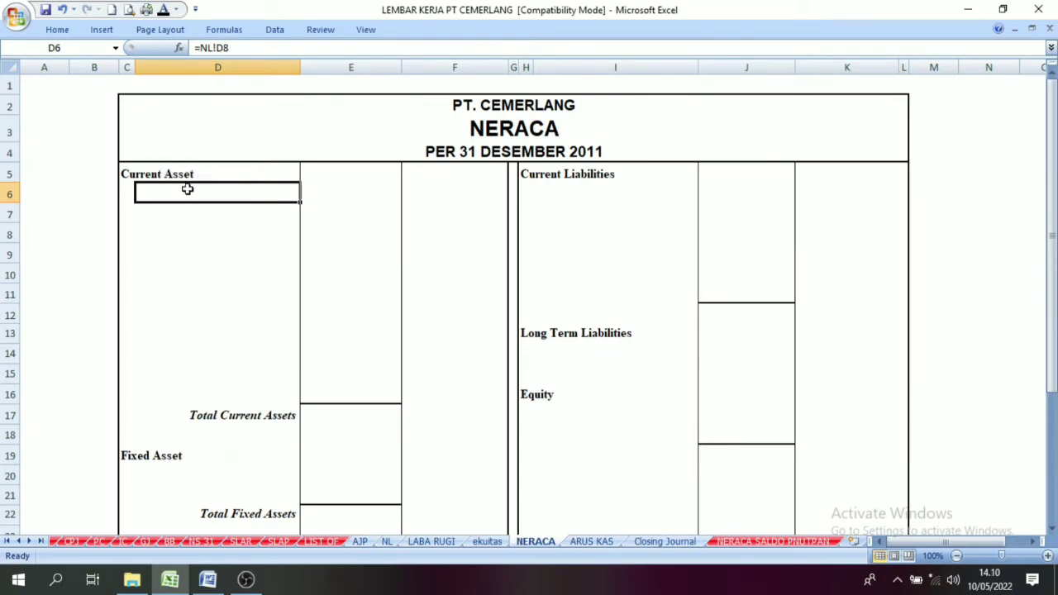
left_click(142, 174)
left_click(454, 184)
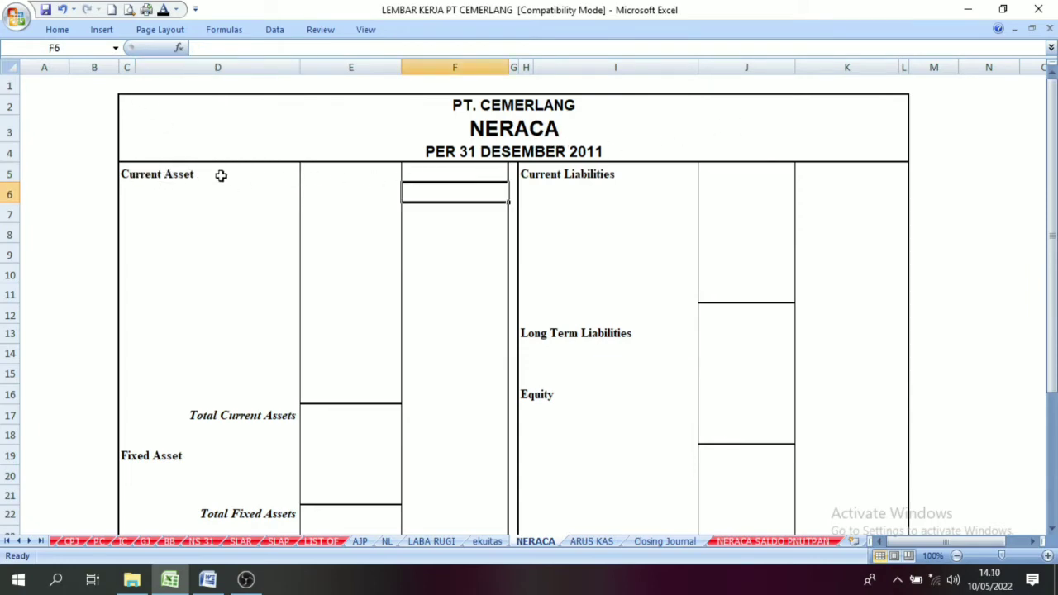
left_click(142, 173)
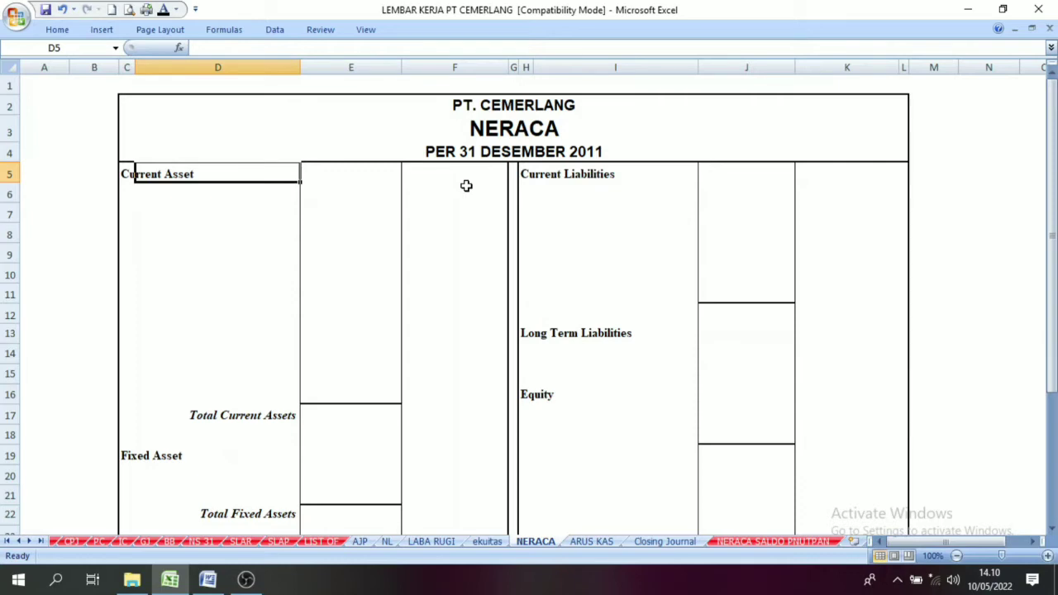
left_click(185, 236)
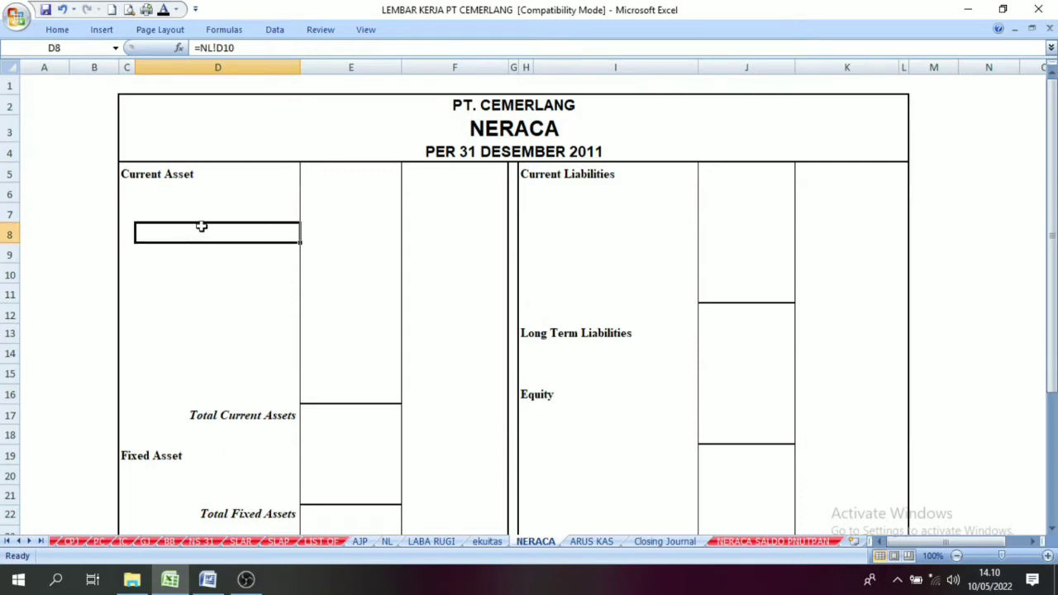
left_click(169, 178)
left_click(159, 458)
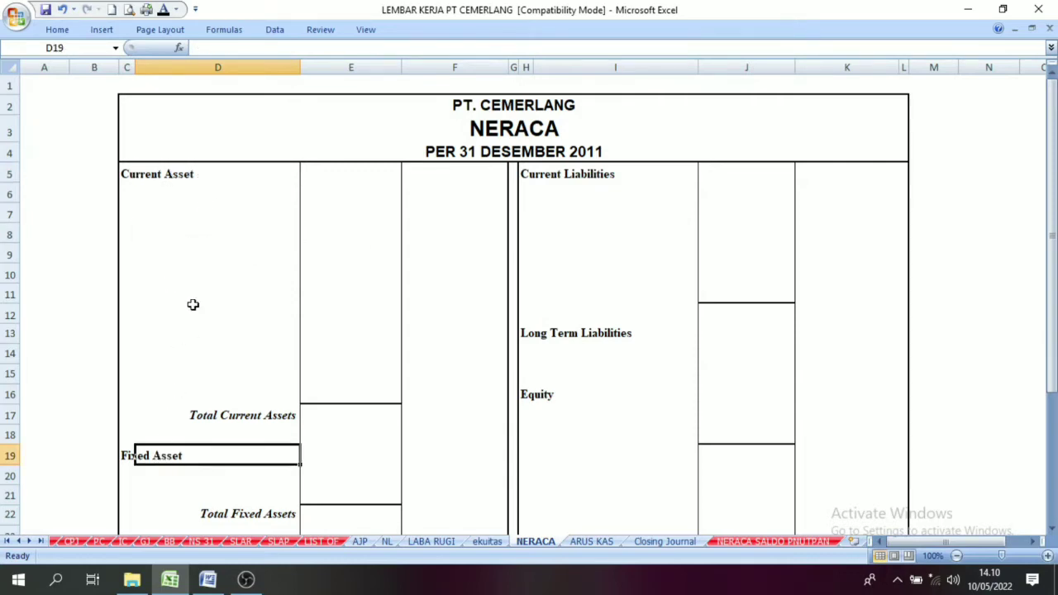
left_click(148, 183)
left_click(144, 457)
left_click(551, 398)
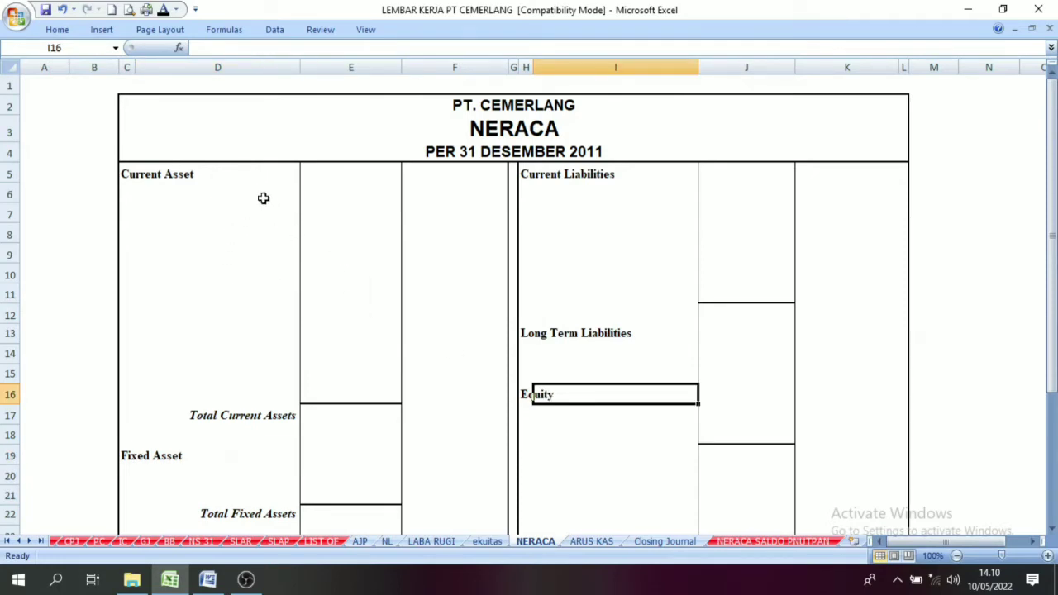
left_click(526, 136)
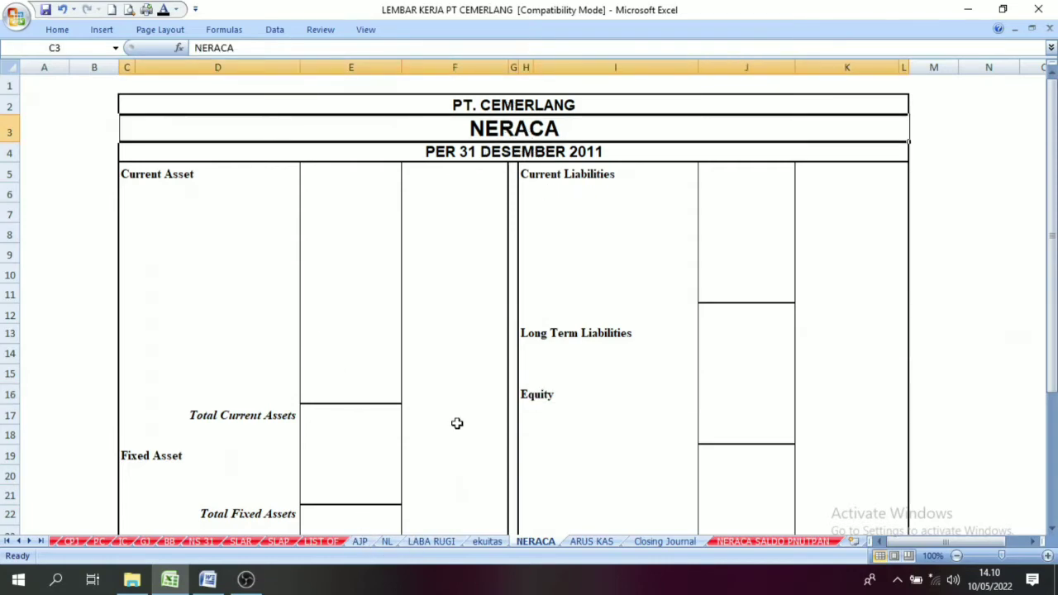
Look over the work sheet on the NL sheet and the income statement on the LABA RUGI sheet
left_click(386, 541)
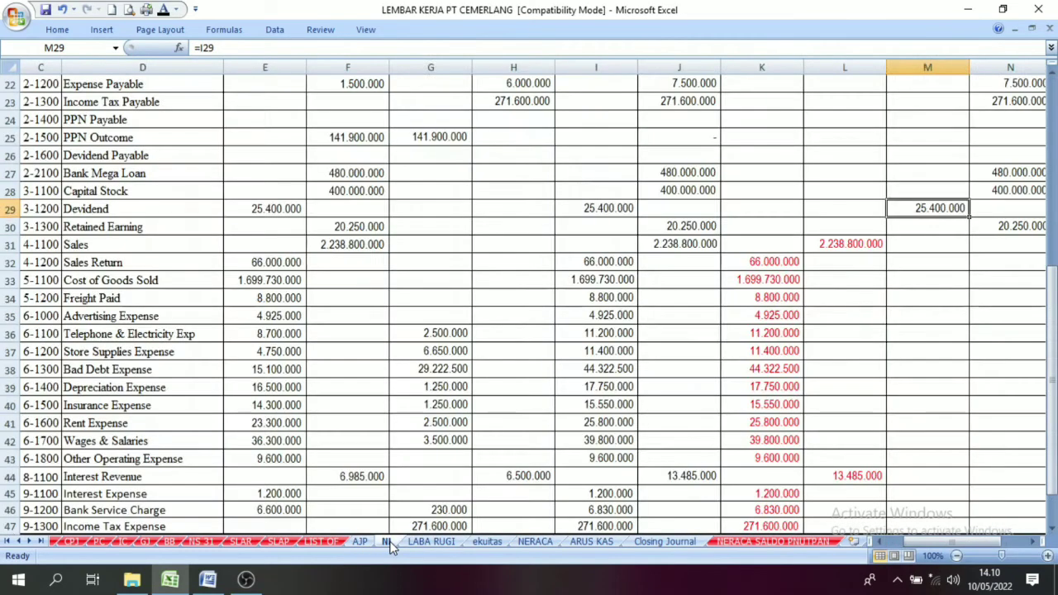
scroll(362, 420, "up", 6)
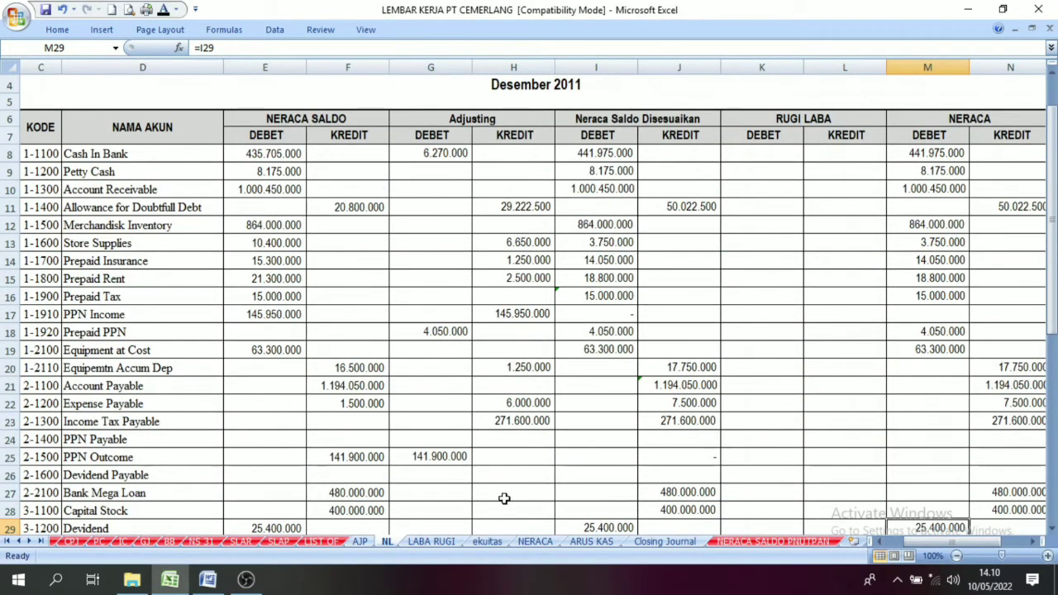
left_click(445, 546)
scroll(641, 190, "up", 7)
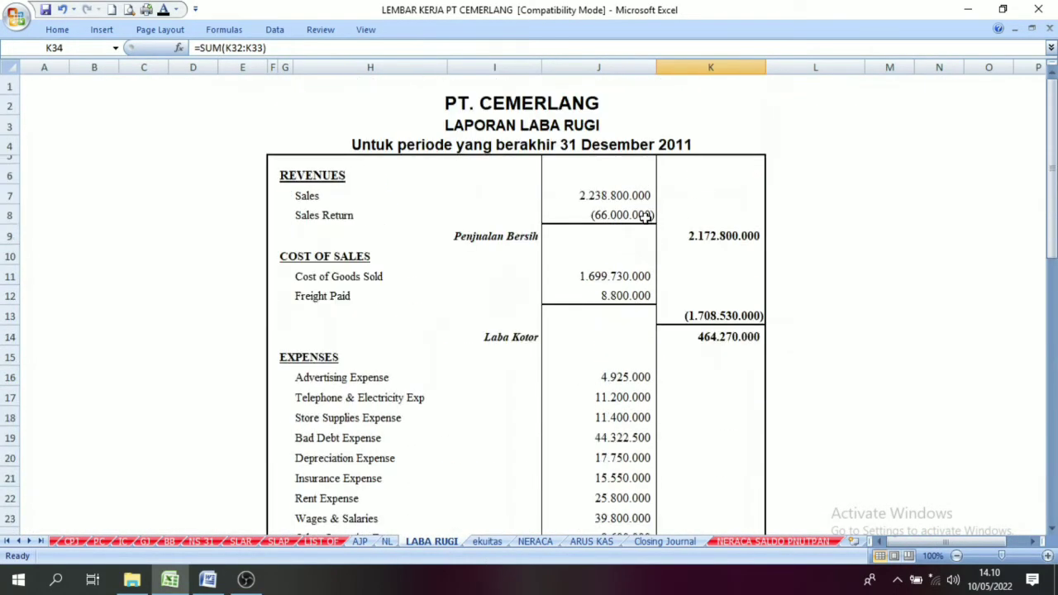
Highlight the income statement accounts on the NL sheet from 4-1100 Sales downward, across to the RUGI LABA columns, and review the accounts above them
left_click(387, 543)
scroll(430, 362, "down", 6)
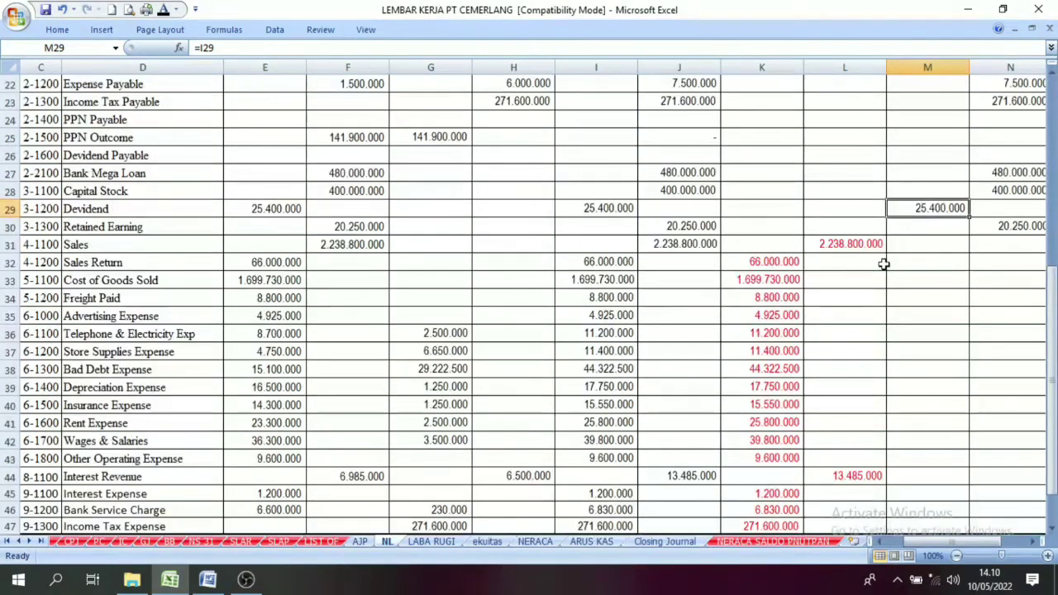
left_click_drag(40, 252, 818, 527)
scroll(732, 409, "up", 1)
scroll(732, 410, "up", 6)
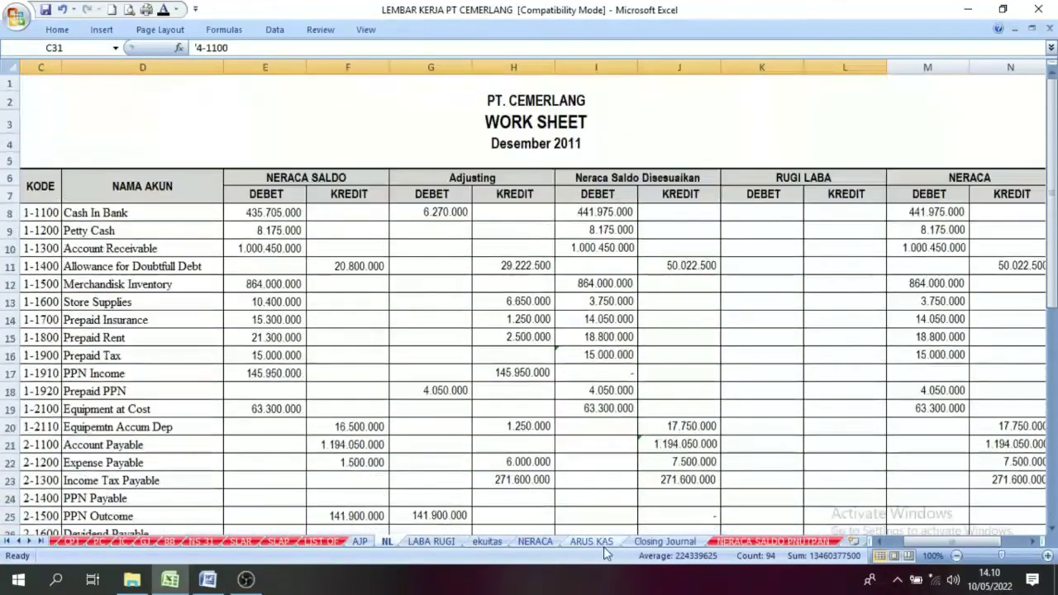
Compare the NERACA sheet with NL, highlighting accounts 1-1100 through 3-1300 across to the work sheet's NERACA columns
left_click(536, 542)
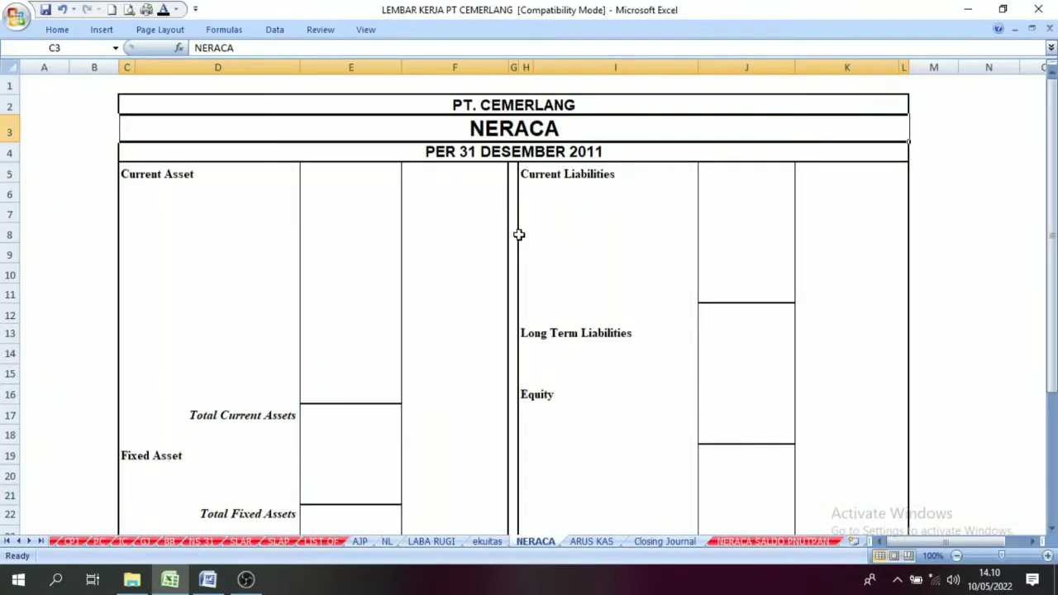
left_click(387, 546)
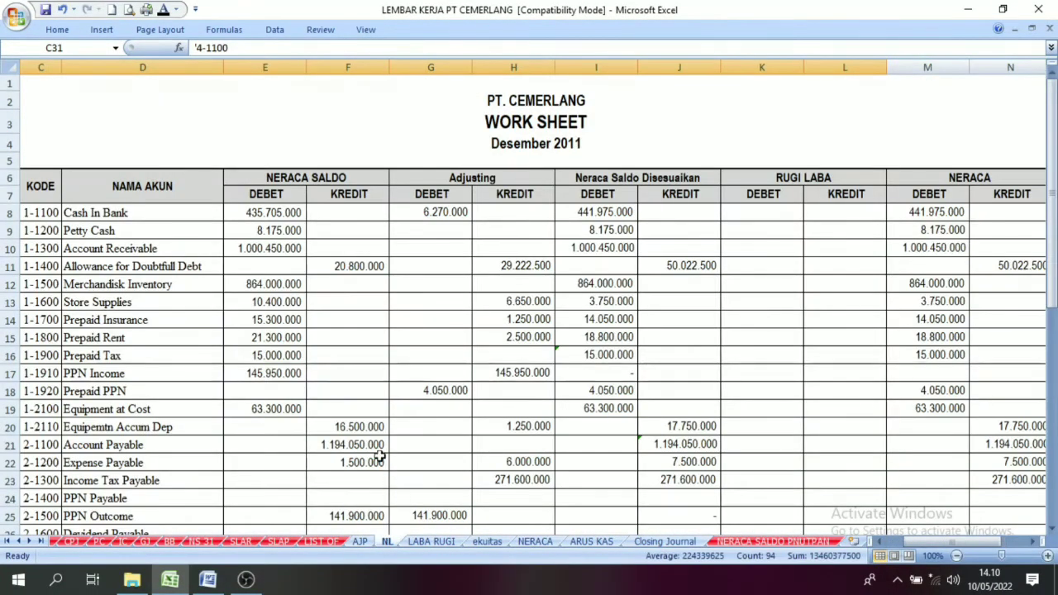
left_click_drag(30, 213, 1019, 405)
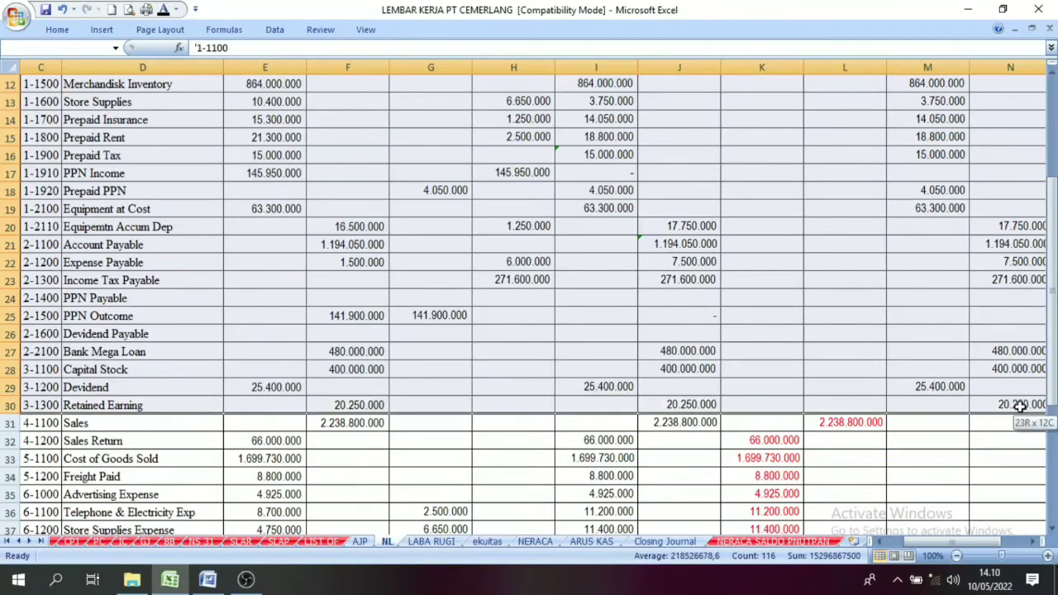
scroll(968, 542, "right", 3)
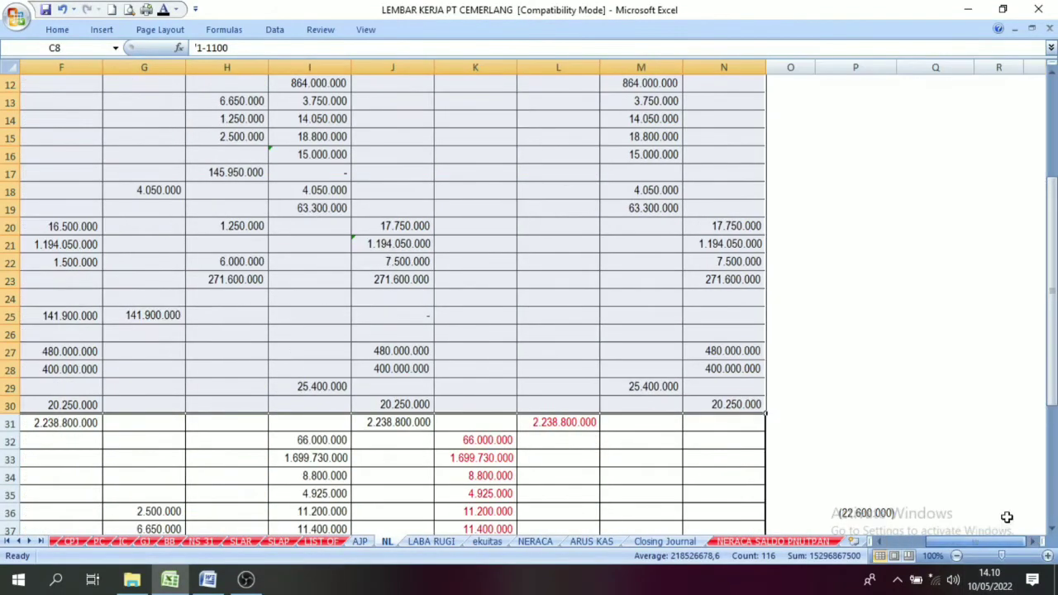
Colour the debit and credit amounts in the NERACA columns, M8:N30 of the NL sheet, green
scroll(562, 177, "up", 2)
left_click_drag(621, 116, 719, 510)
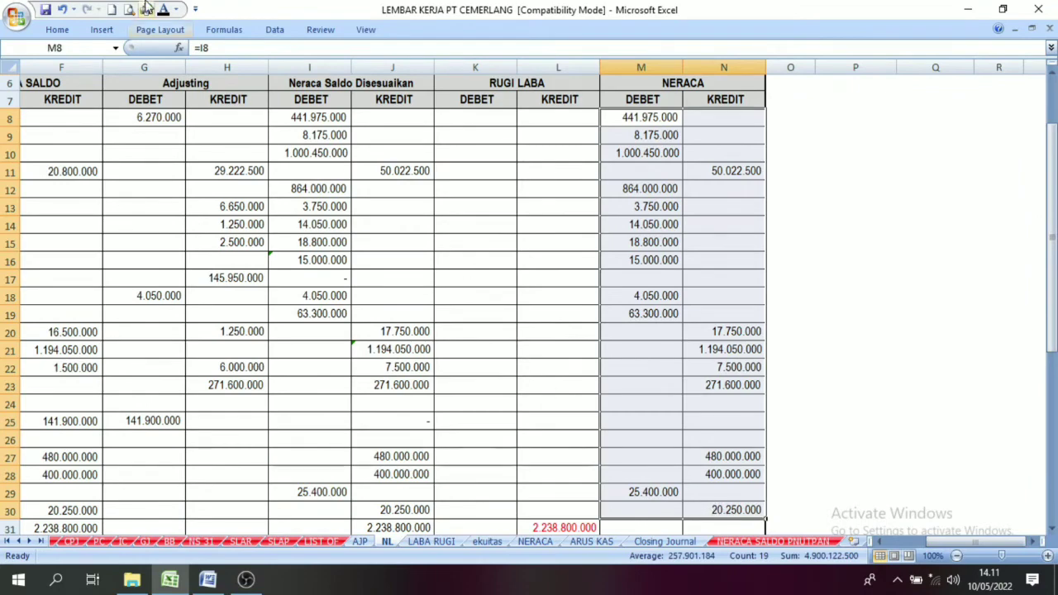
left_click(177, 9)
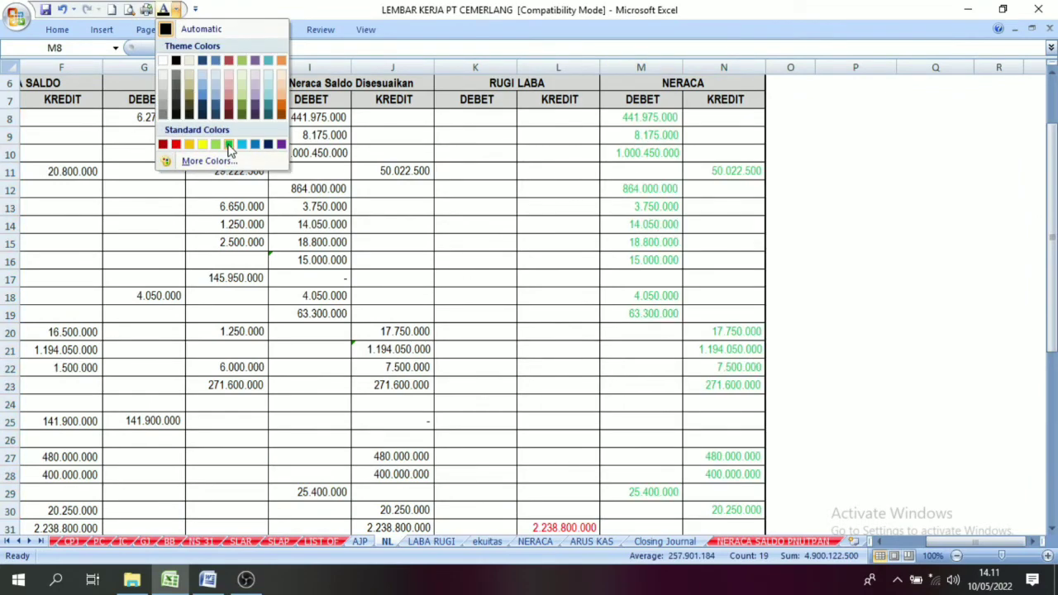
left_click(229, 144)
left_click(539, 364)
Review the coloured RUGI LABA and NERACA amounts on the NL sheet and compare them with the NERACA sheet layout
scroll(536, 324, "down", 3)
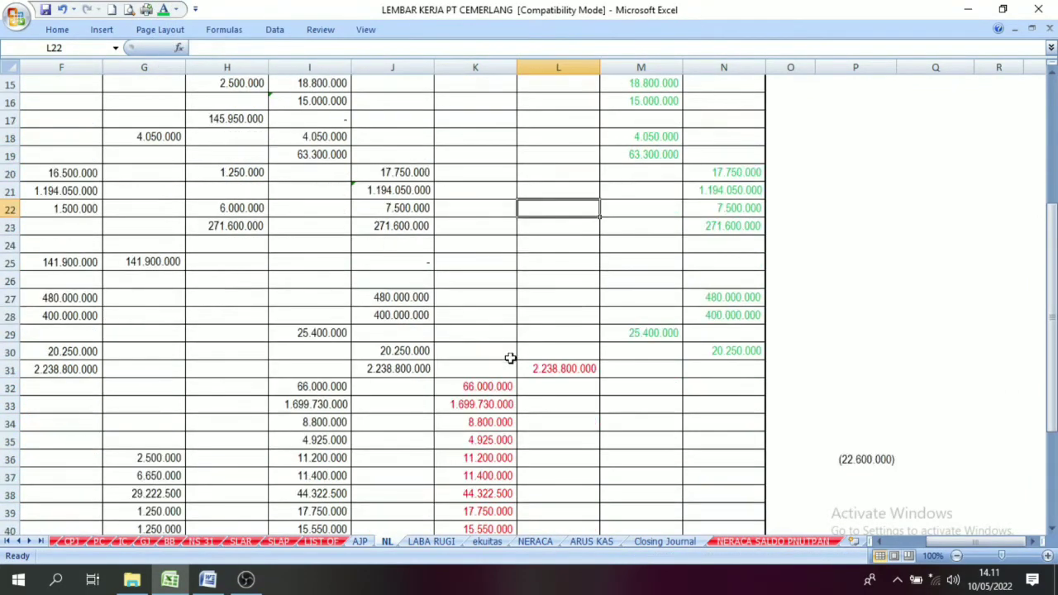
left_click_drag(965, 542, 943, 543)
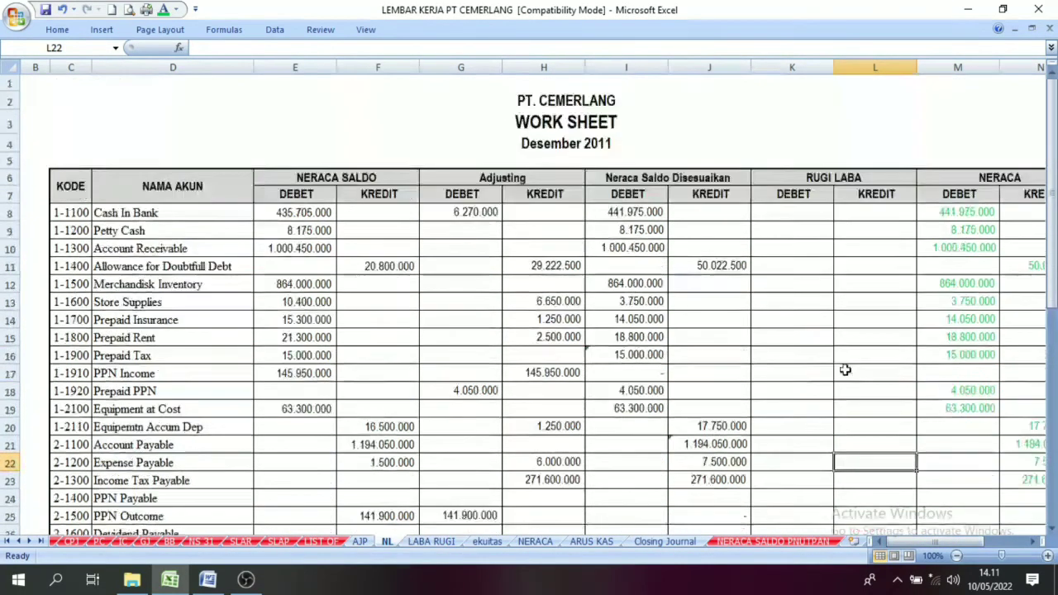
scroll(845, 371, "up", 5)
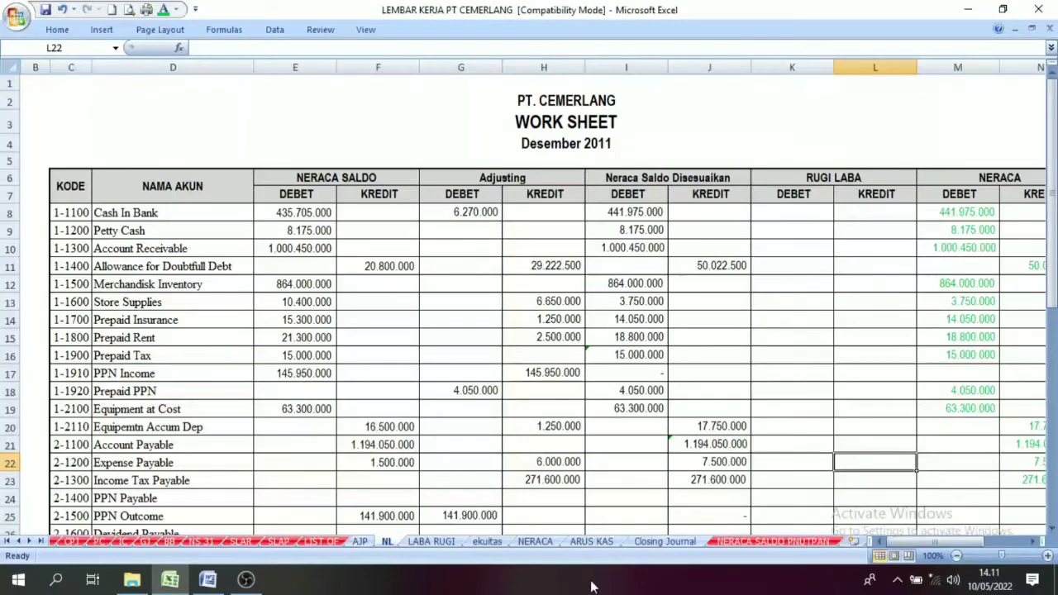
left_click(534, 542)
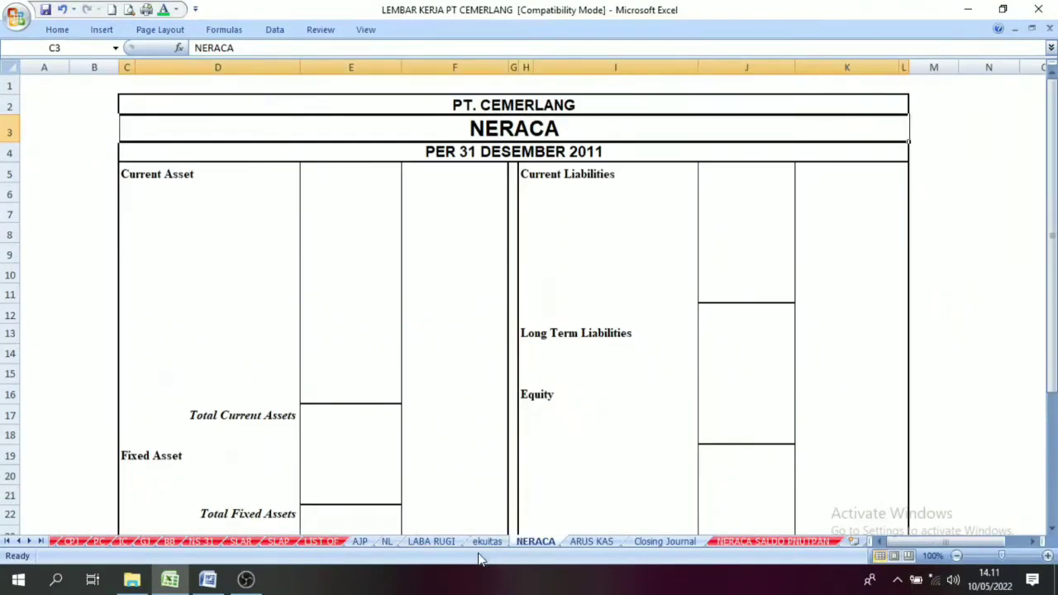
left_click(387, 542)
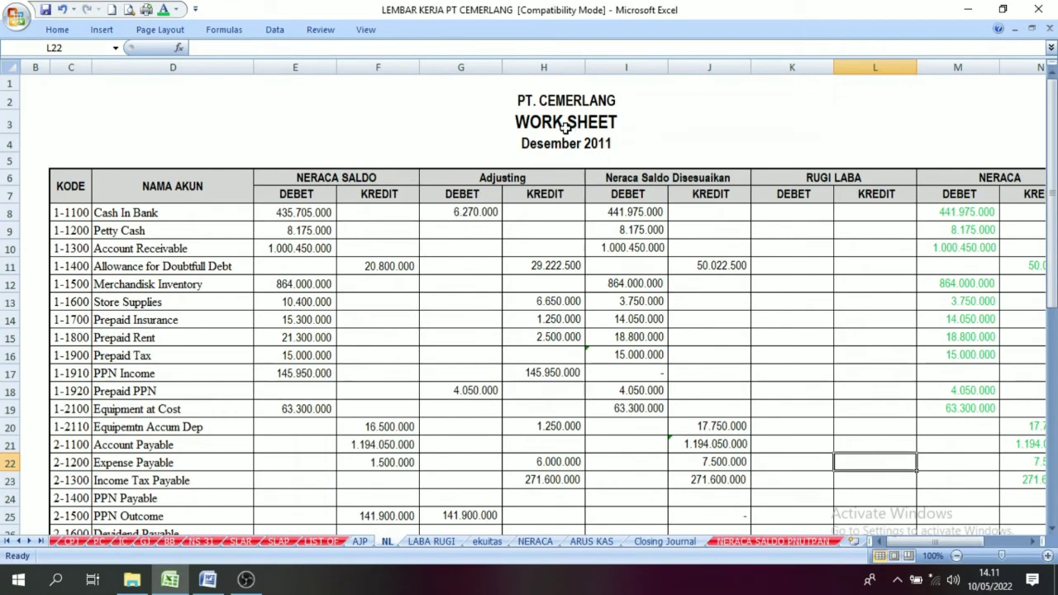
Highlight the NERACA debit and credit columns on the NL sheet from the heading down to row 23
left_click(1033, 541)
left_click(1033, 541)
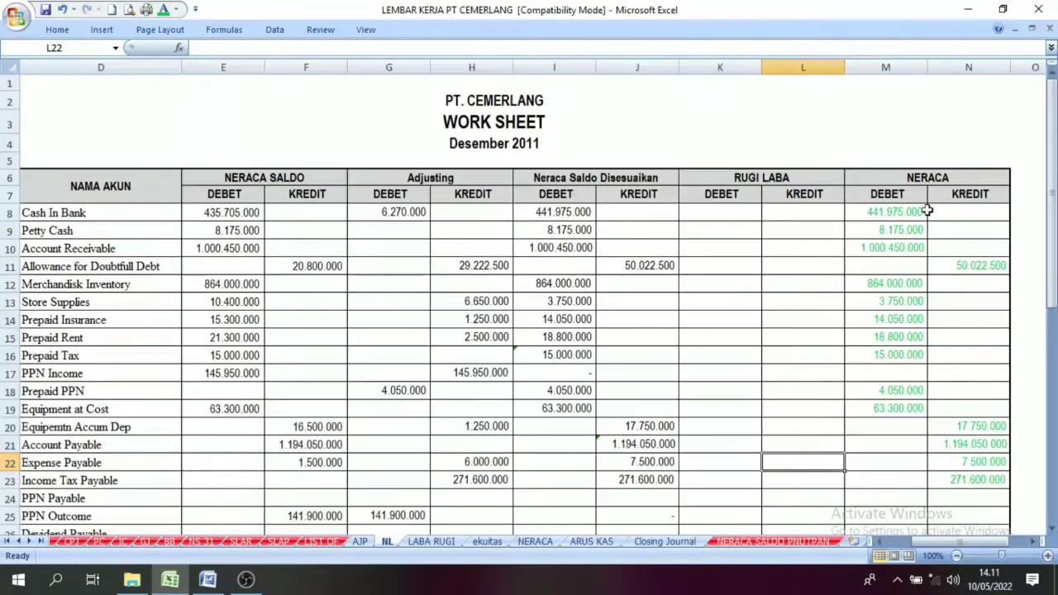
left_click_drag(913, 177, 929, 493)
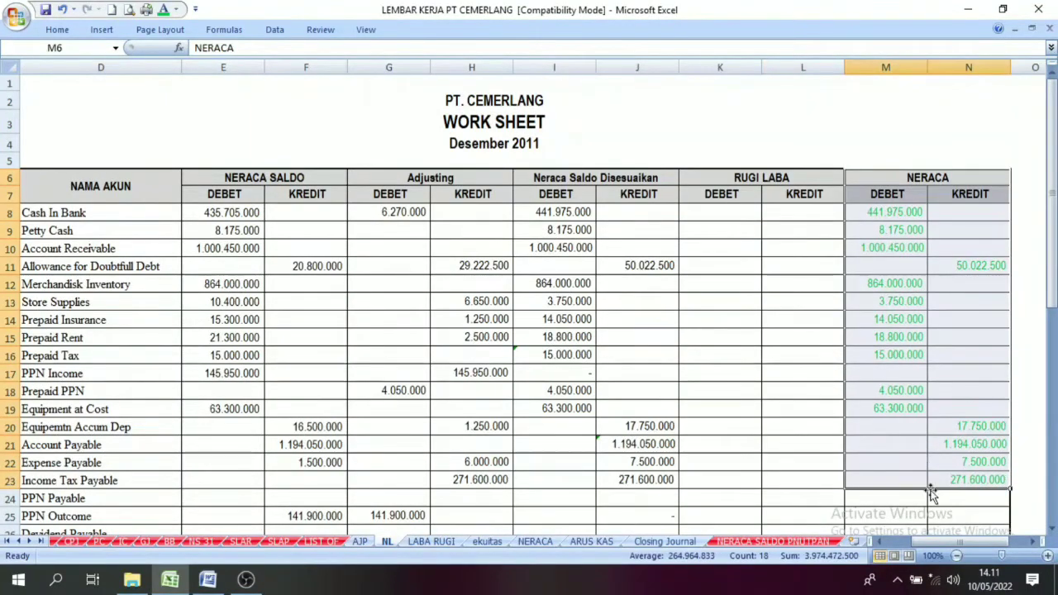
left_click(1032, 541)
left_click(1033, 542)
left_click_drag(1054, 285, 1055, 316)
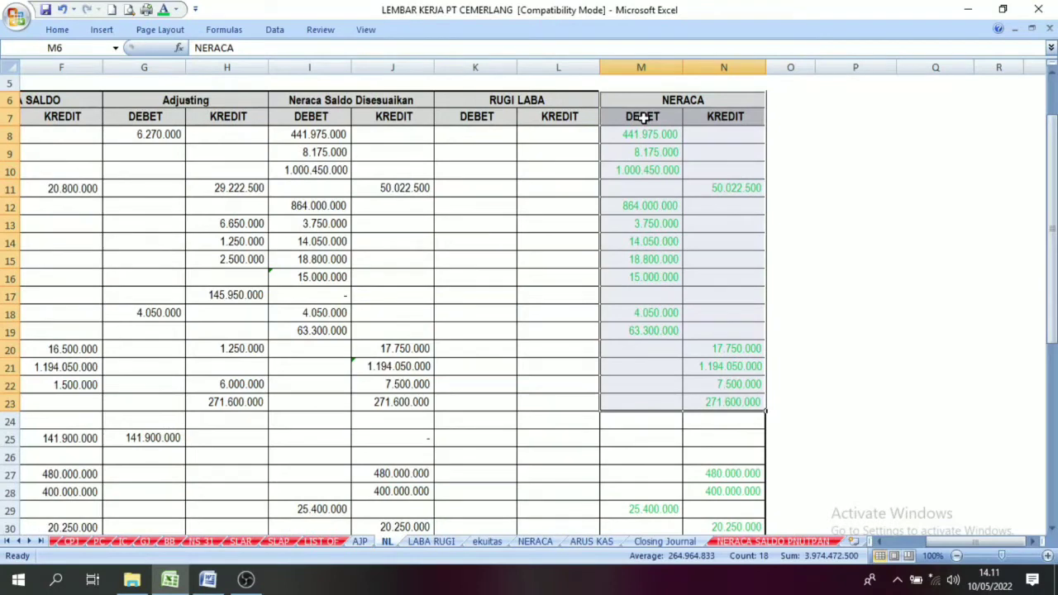
left_click(624, 369)
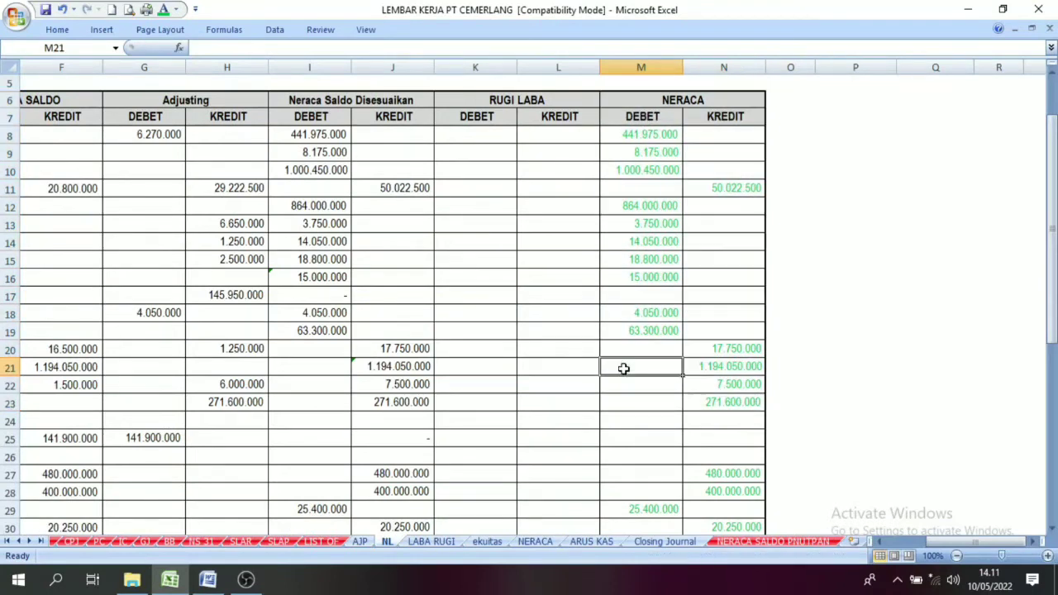
Examine the Current Asset and Fixed Asset headings on the NERACA sheet, including the account name link in D6
left_click(534, 542)
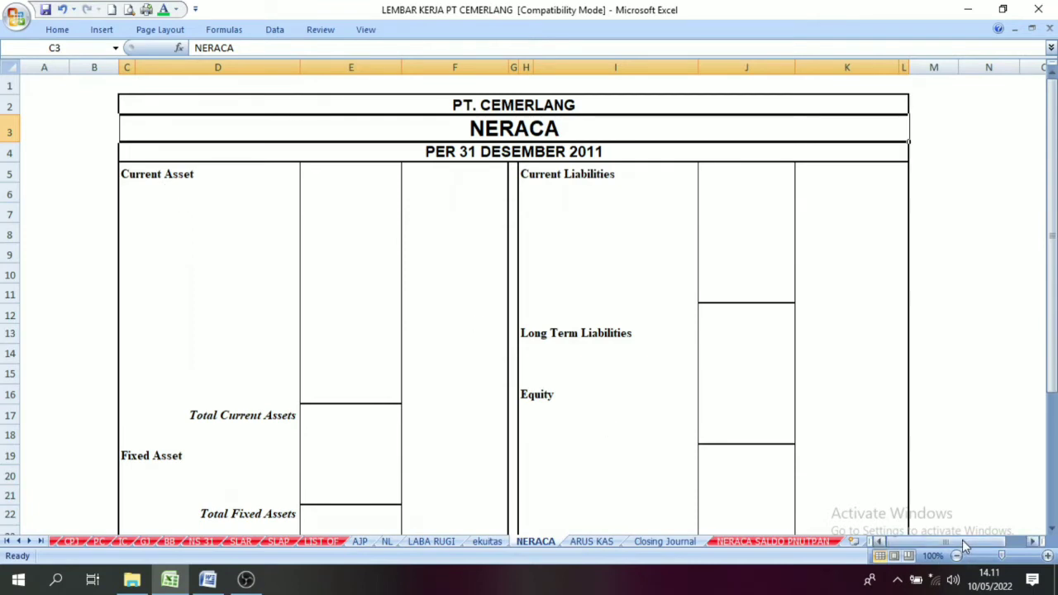
left_click_drag(962, 542, 927, 541)
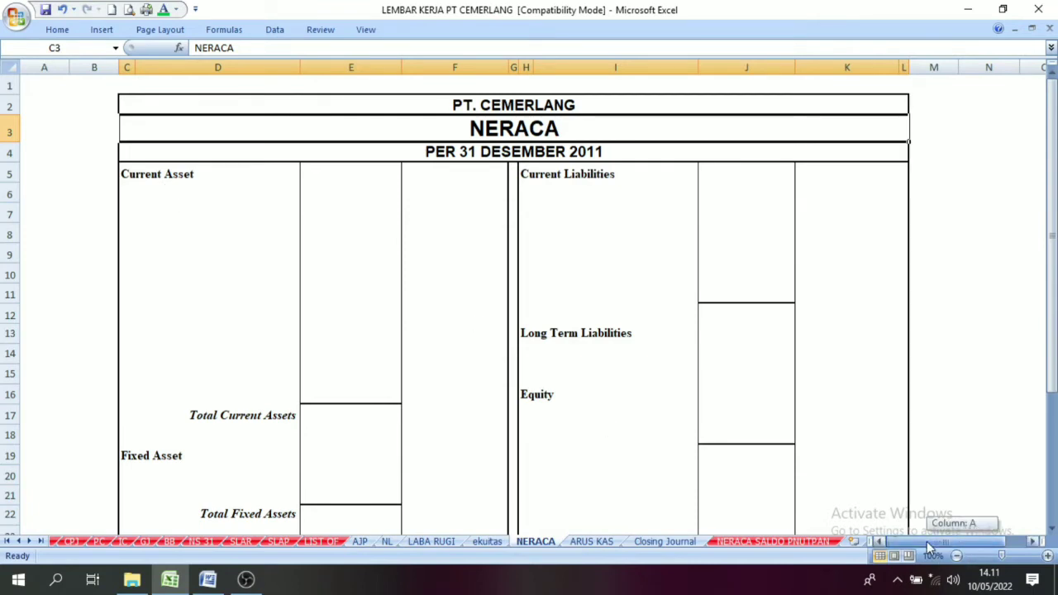
left_click(130, 192)
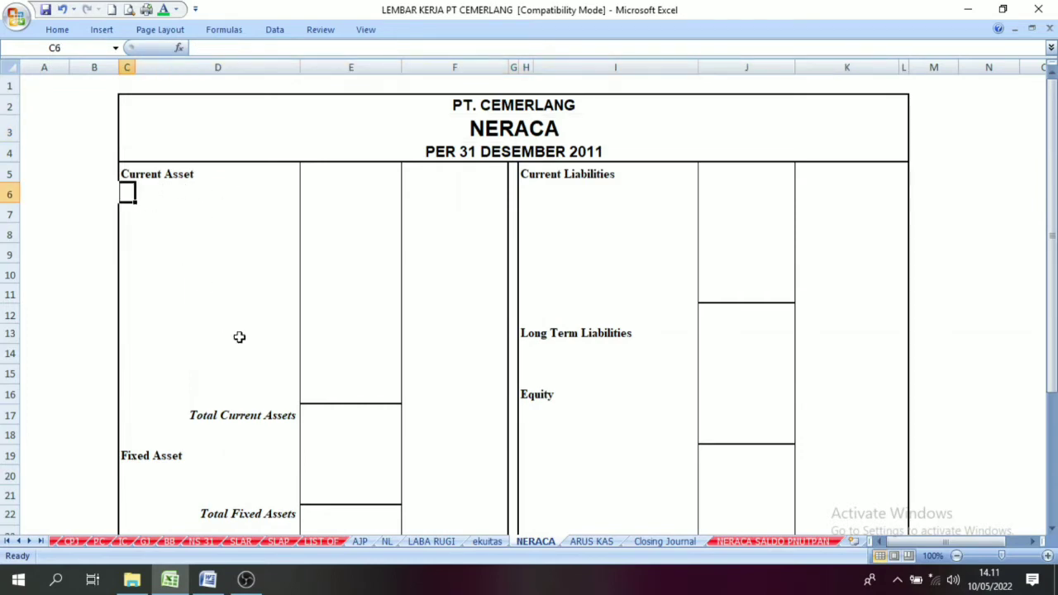
left_click(147, 195)
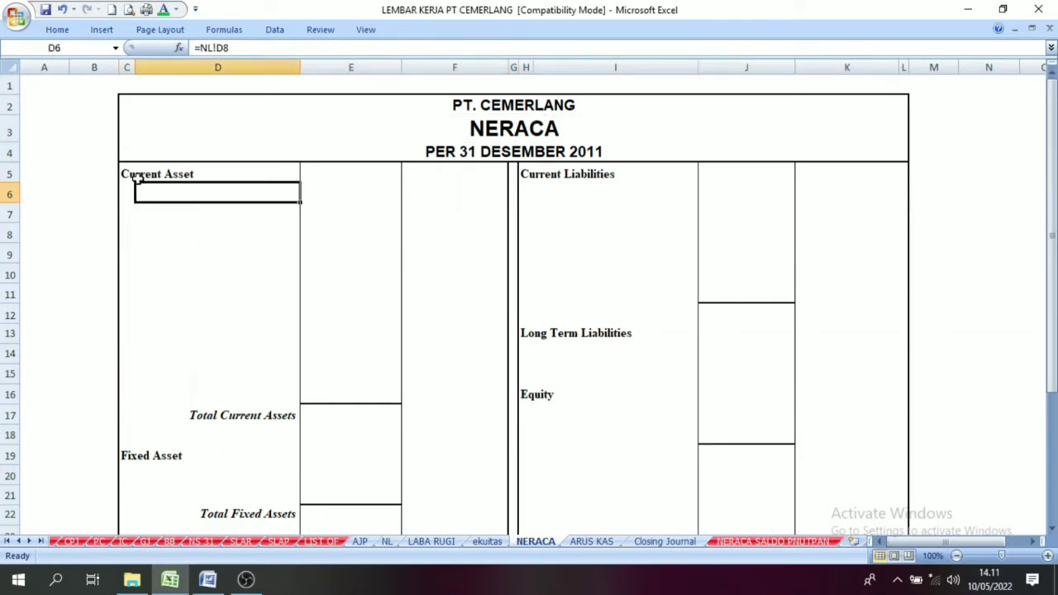
left_click(135, 175)
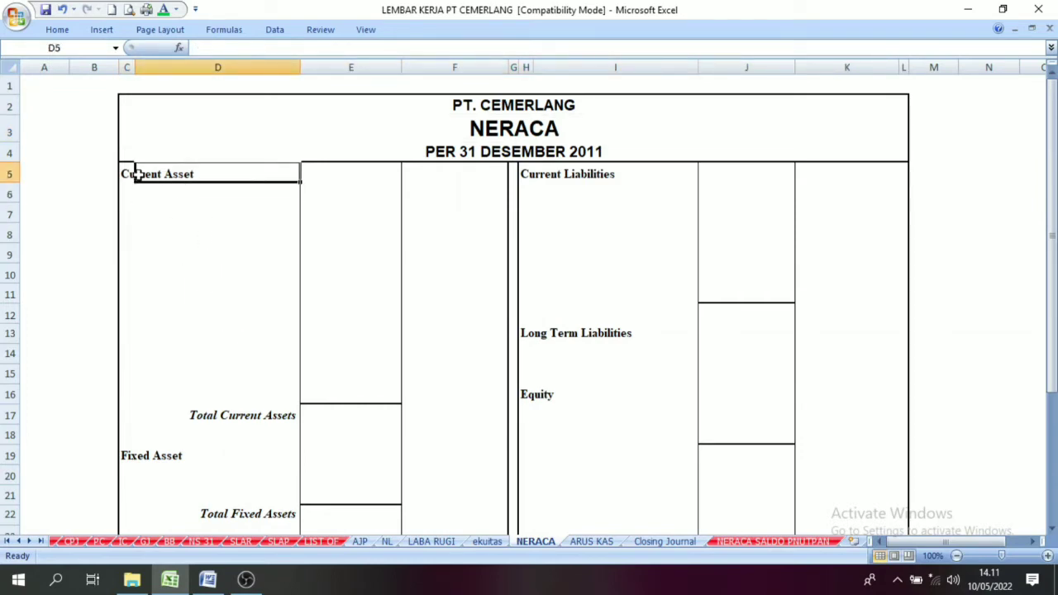
left_click(133, 463)
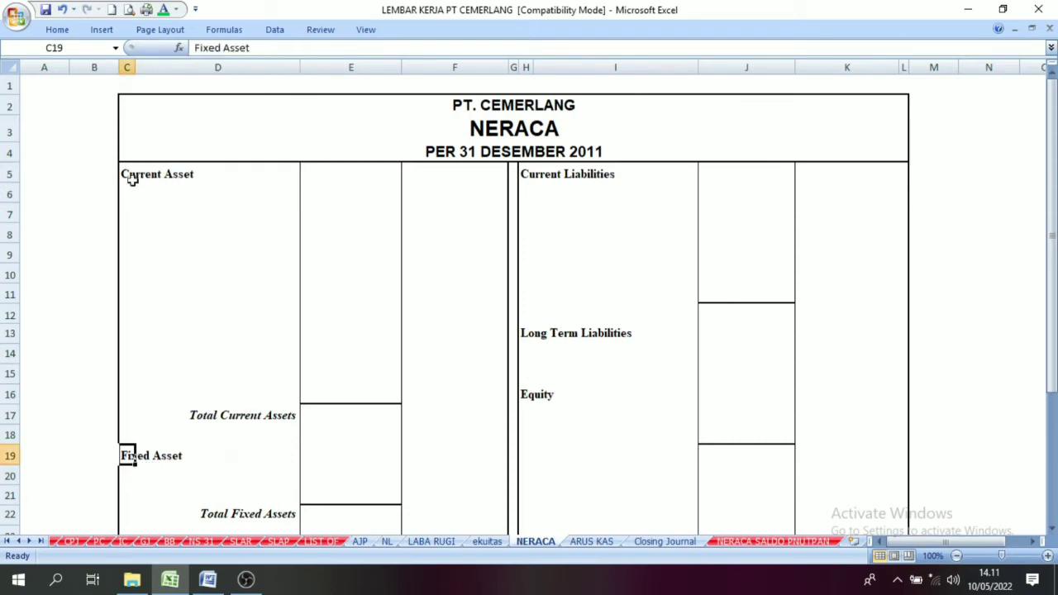
Colour the asset account codes 1-1100 through 1-2110 in C8:C20 of the NL sheet red
left_click(393, 543)
left_click_drag(964, 543, 880, 542)
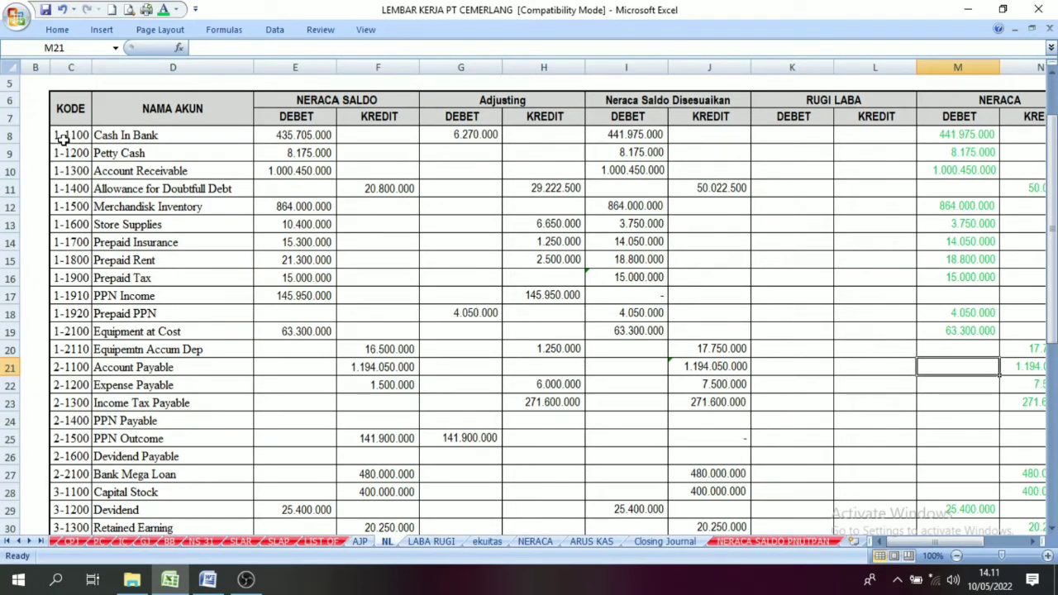
left_click_drag(59, 131, 83, 347)
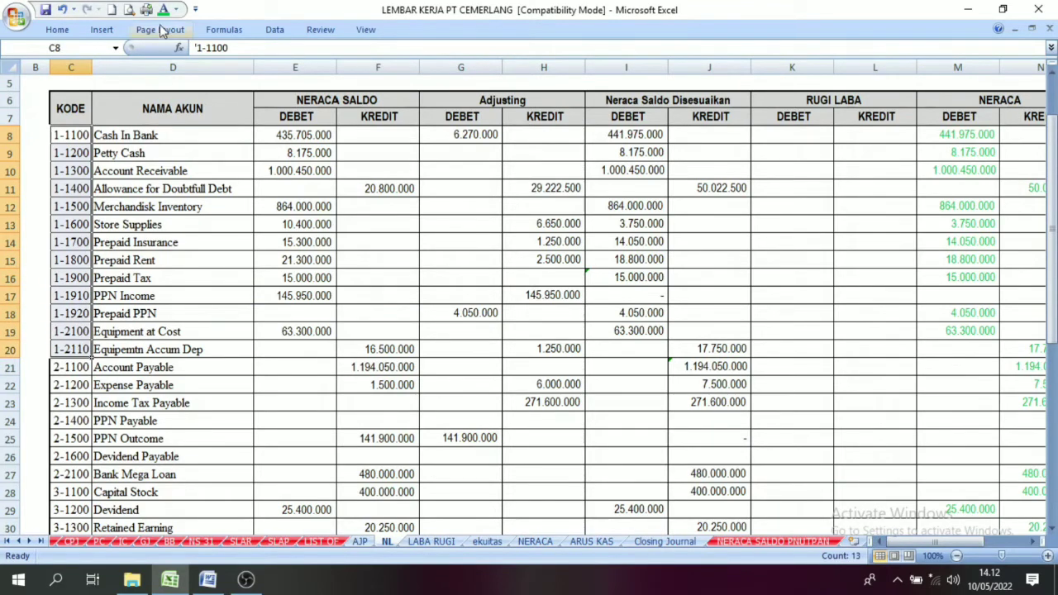
left_click(175, 10)
left_click(163, 145)
left_click(122, 296)
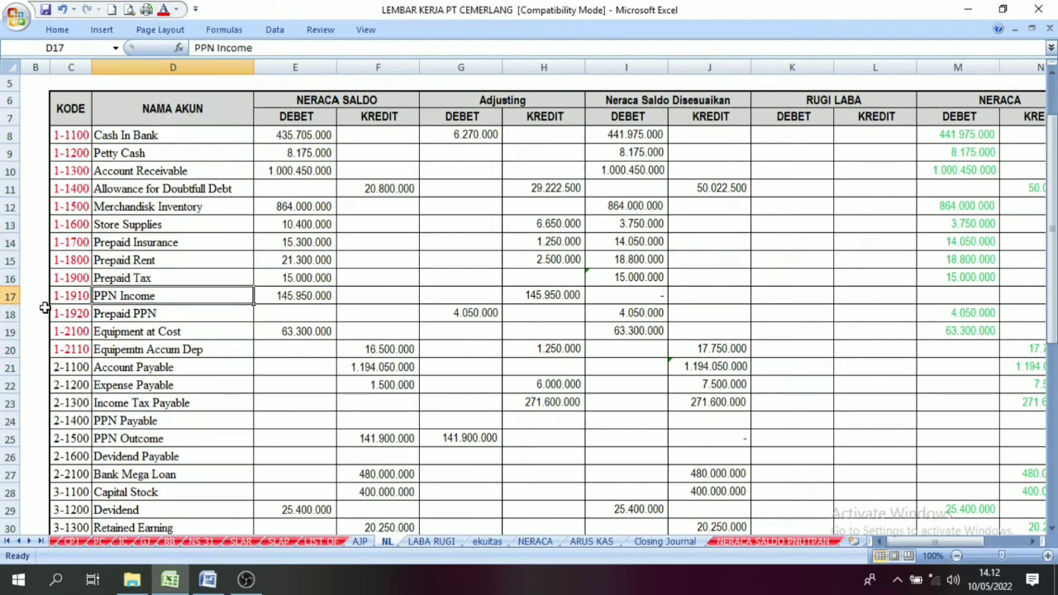
Point out the two asset groups, Current Asset in row 5 and Fixed Asset in row 19, on the NERACA sheet
left_click(535, 542)
left_click(159, 179)
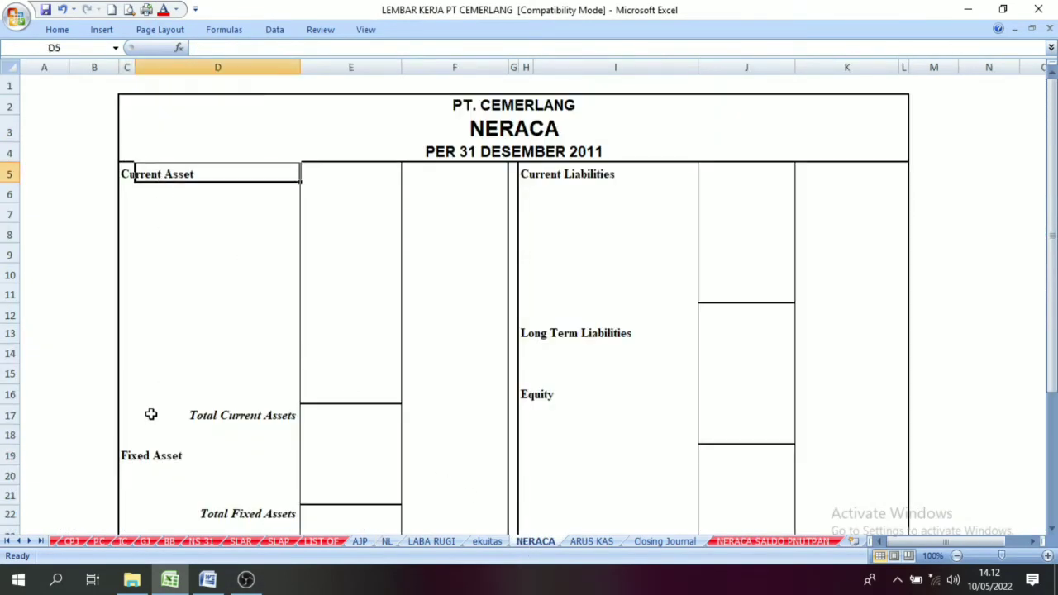
left_click(143, 453)
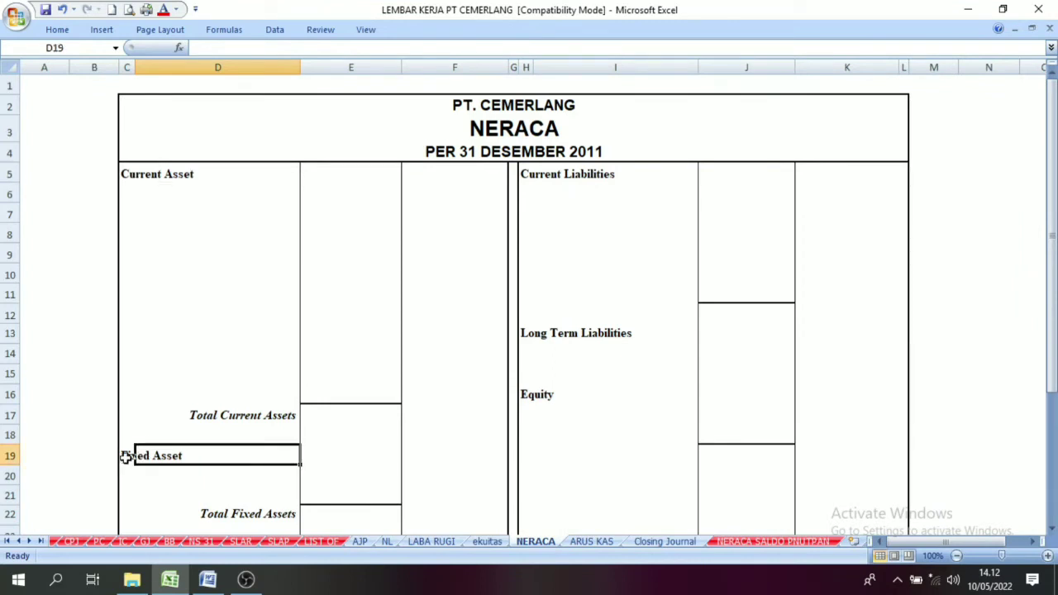
left_click(124, 456)
left_click(141, 175)
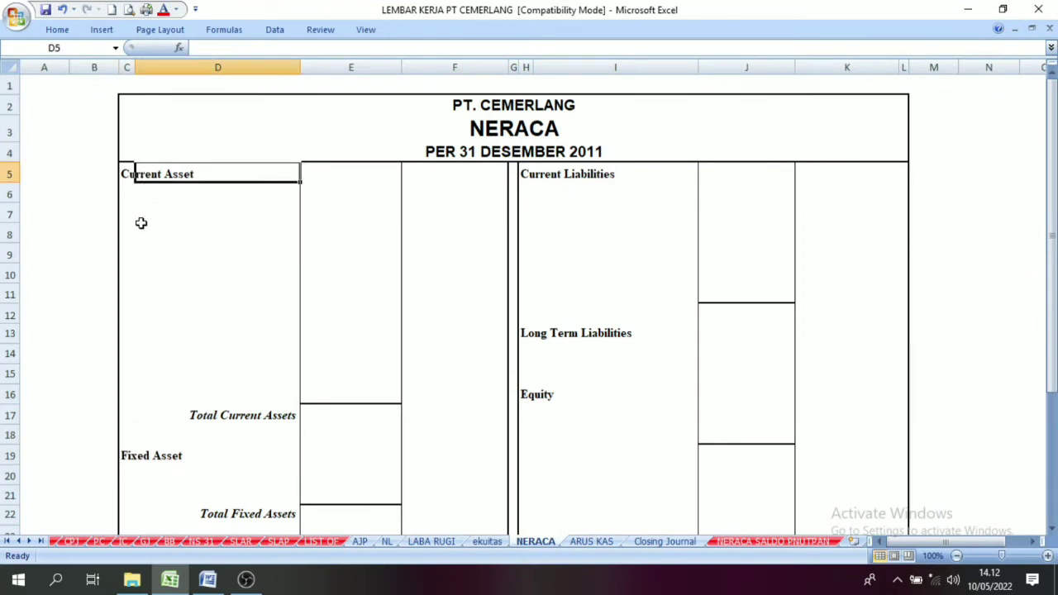
left_click(125, 454)
Review the red asset account codes in the KODE column of the NL sheet, from 1-1100 through 1-2110
left_click(386, 542)
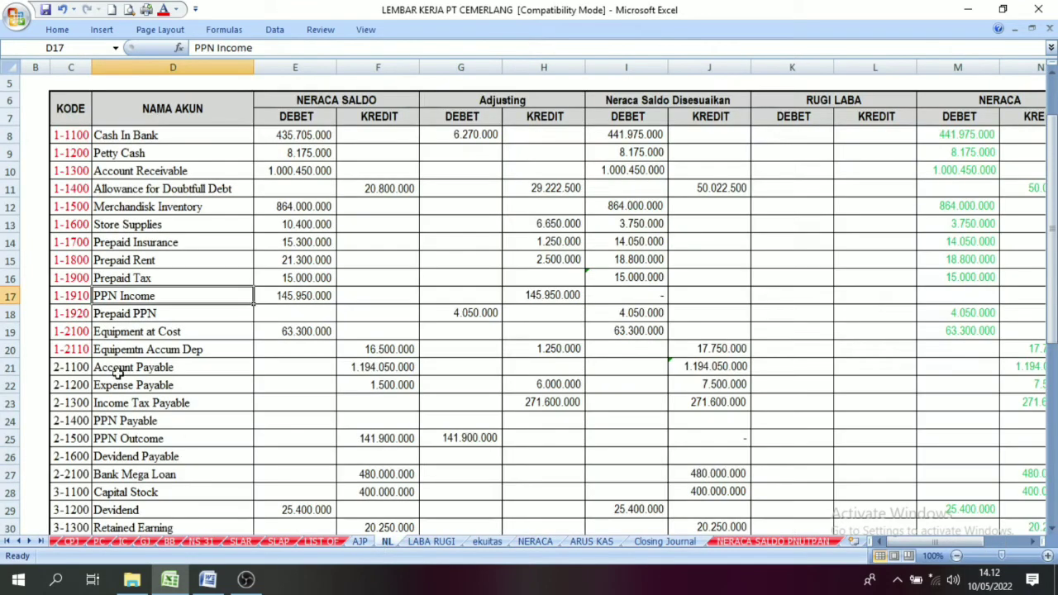
left_click(86, 170)
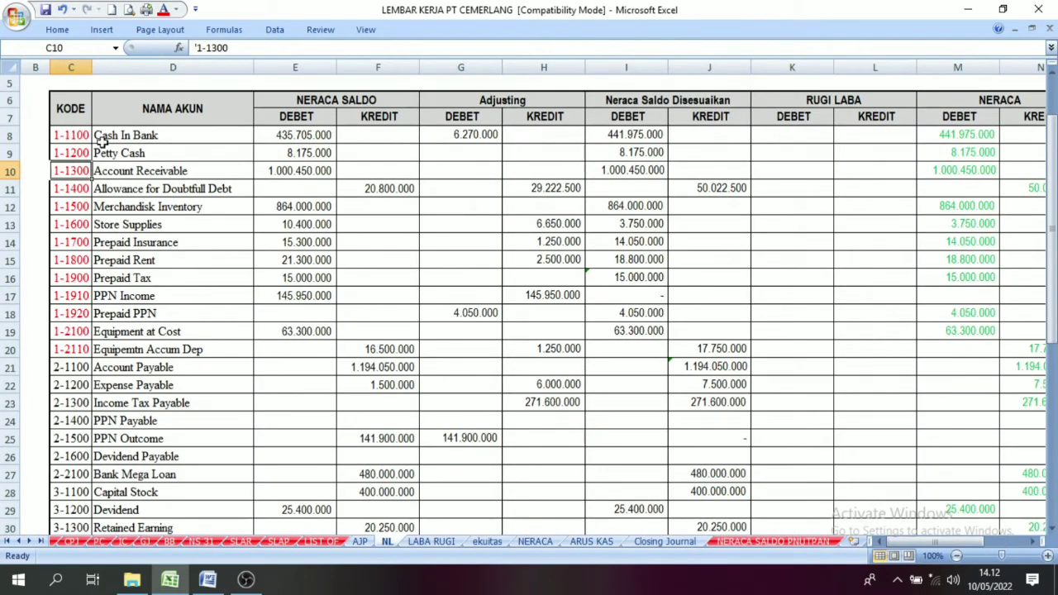
left_click_drag(61, 136, 84, 349)
left_click(74, 243)
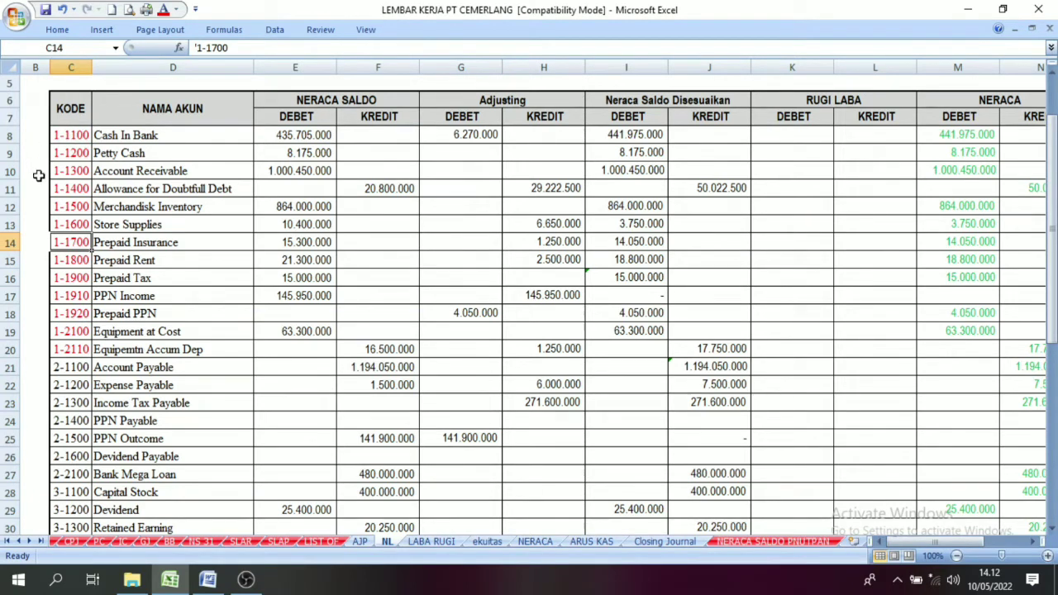
left_click(62, 134)
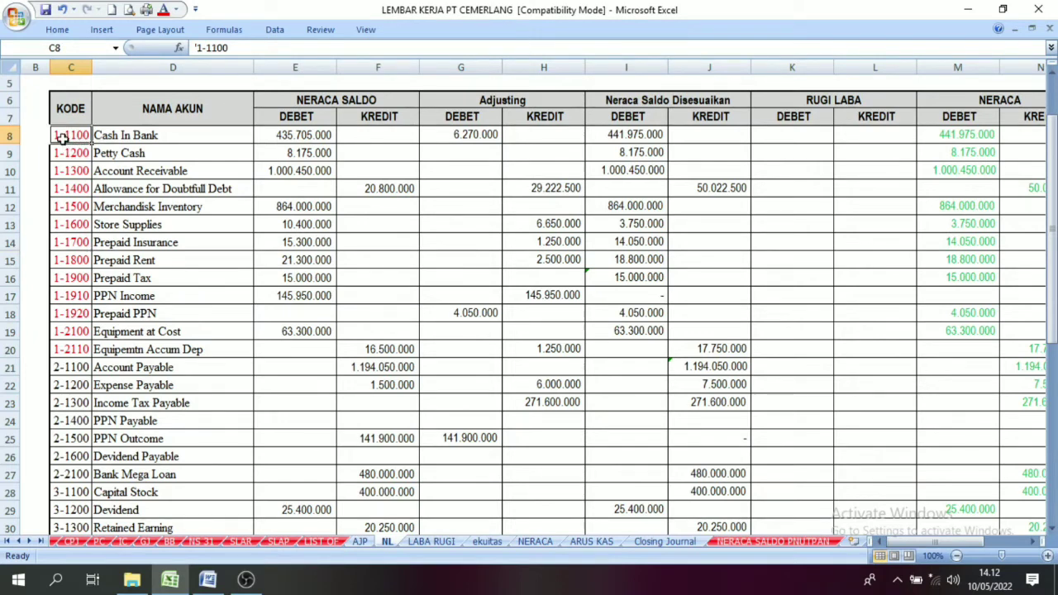
Colour the current asset codes 1-1100 through 1-1920 in C8:C18 of the NL sheet green
left_click_drag(64, 134, 88, 314)
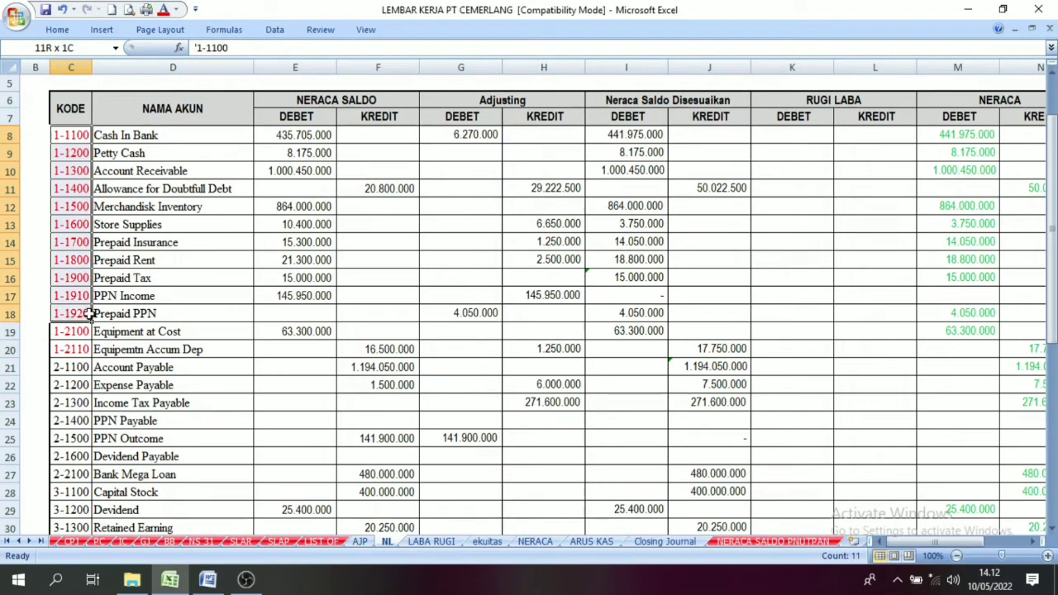
left_click(176, 9)
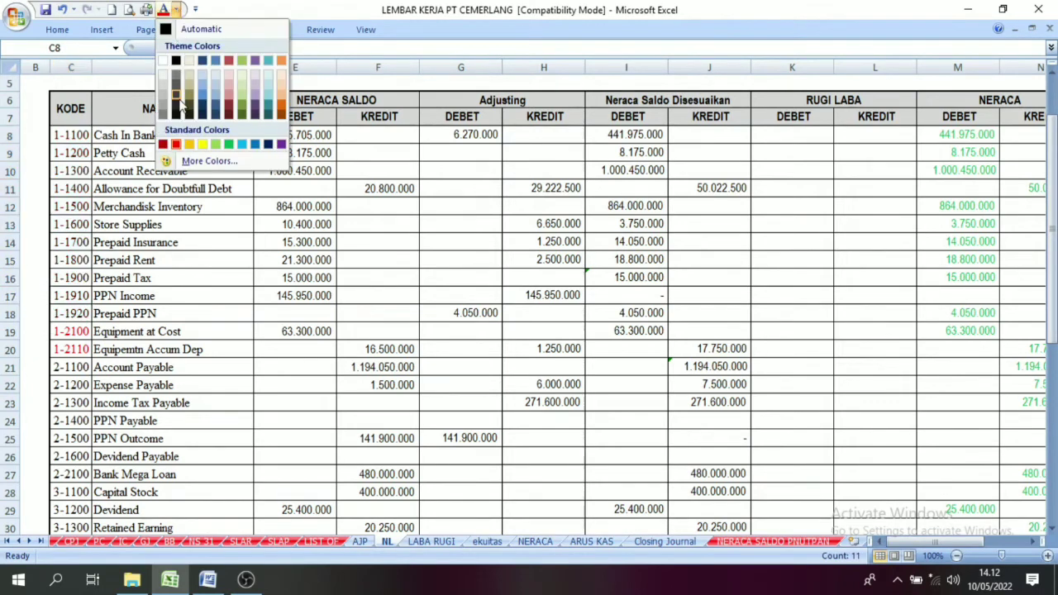
left_click(229, 147)
left_click(151, 311)
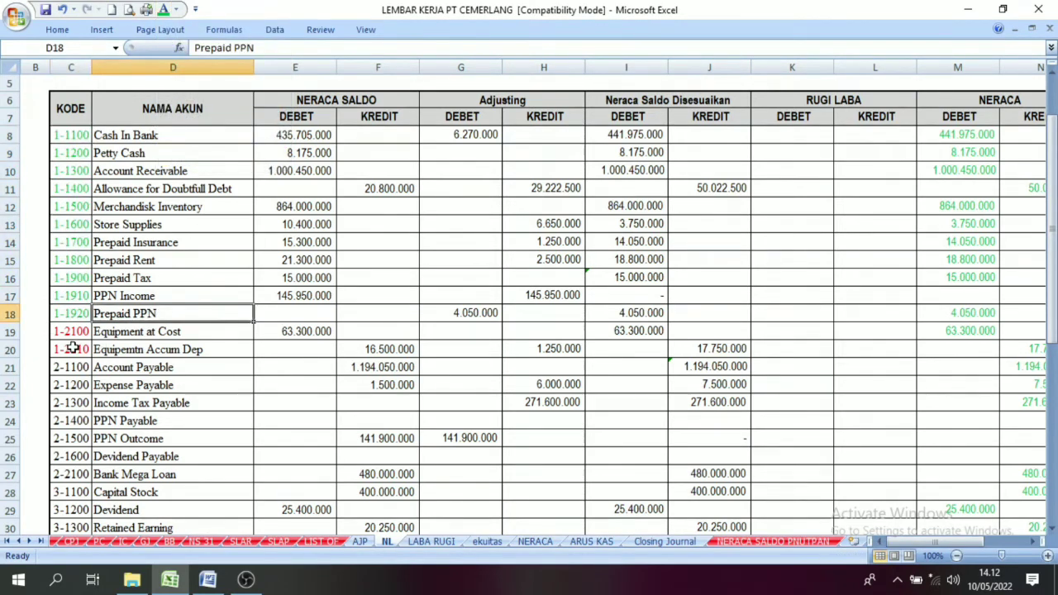
Point out the red fixed asset codes in C19:C20 of the NL sheet and the Current Asset area of the NERACA sheet
left_click_drag(67, 331, 70, 345)
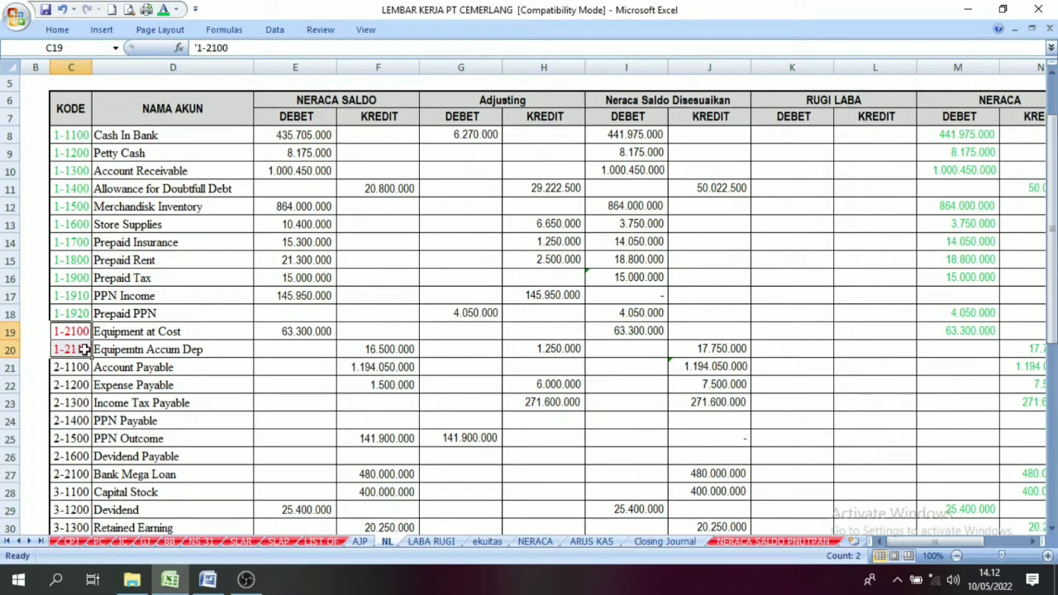
left_click(122, 263)
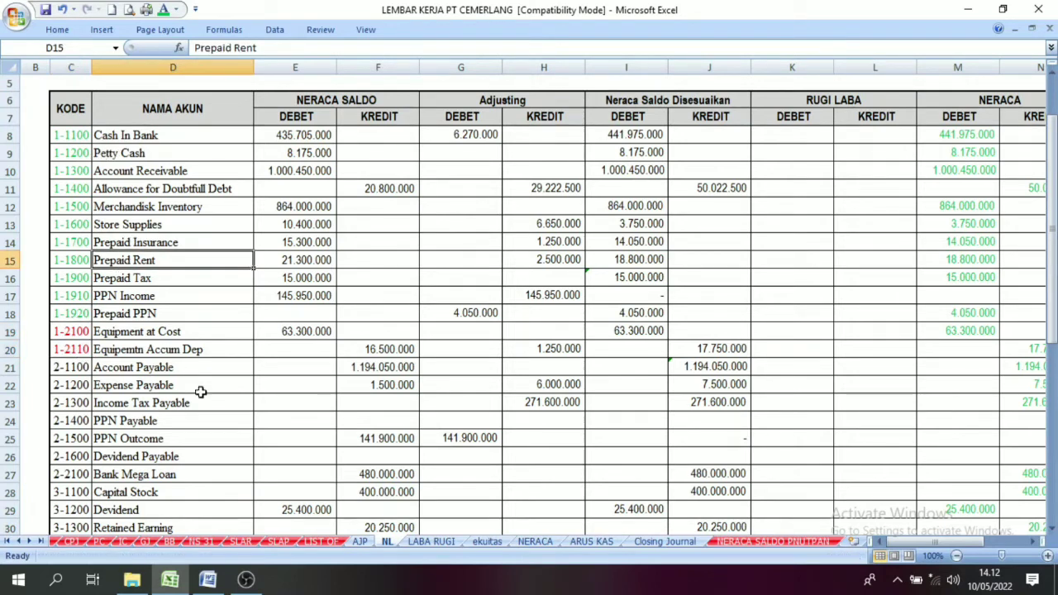
left_click(478, 548)
left_click(536, 542)
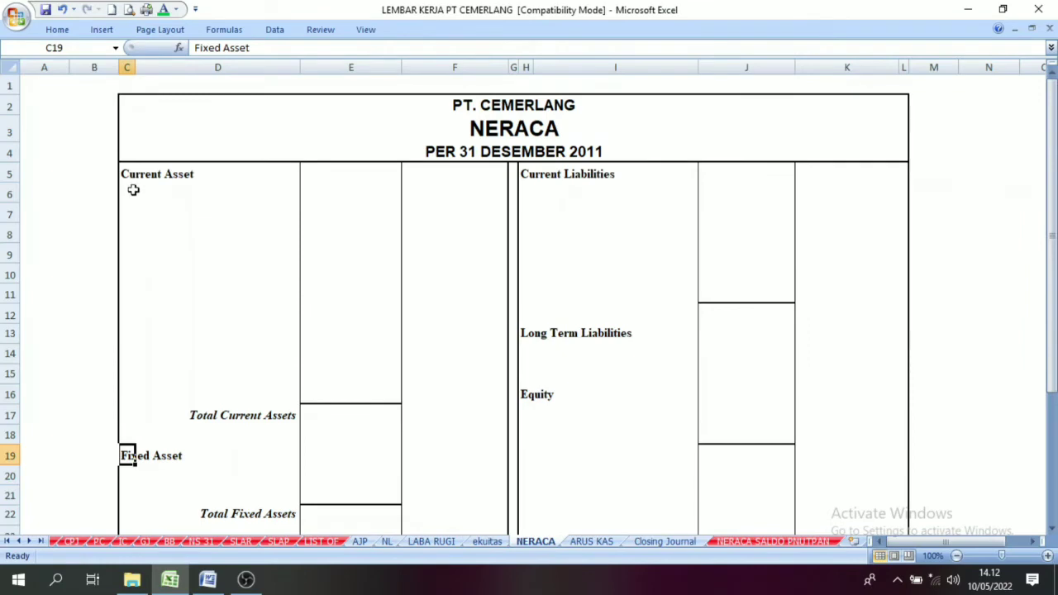
left_click_drag(133, 183, 244, 317)
left_click(244, 317)
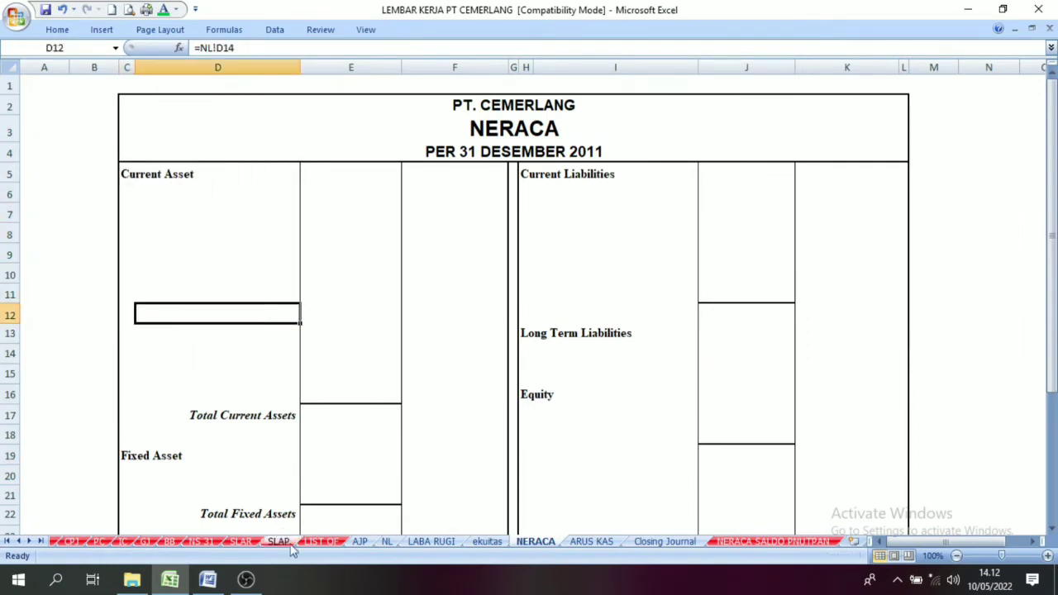
Match the current asset names in D8:D18 of the NL sheet by setting D6:D16 of the NERACA sheet to the Automatic font colour
left_click(394, 543)
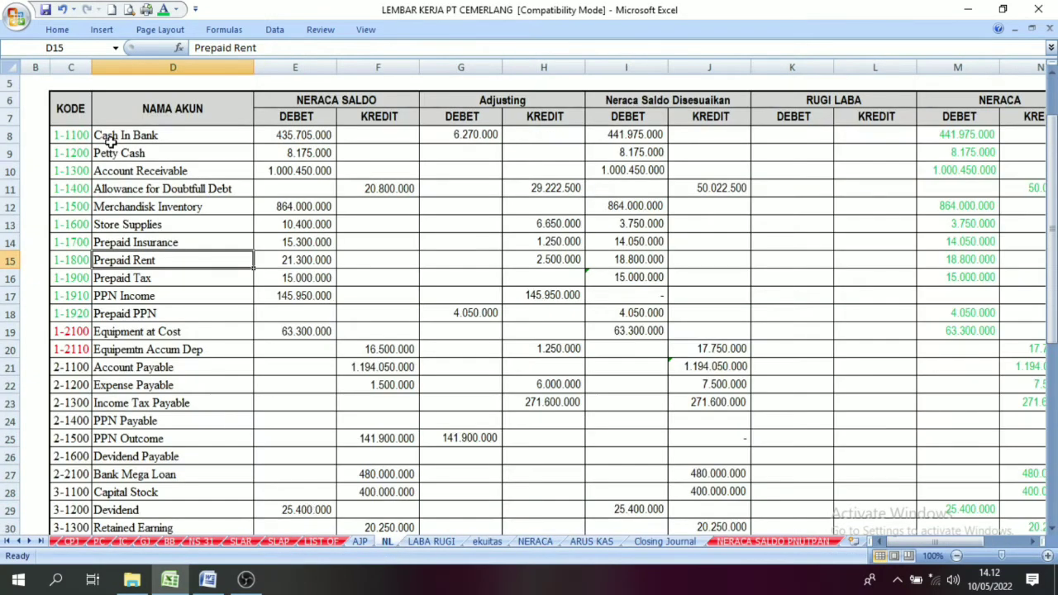
left_click_drag(99, 136, 142, 312)
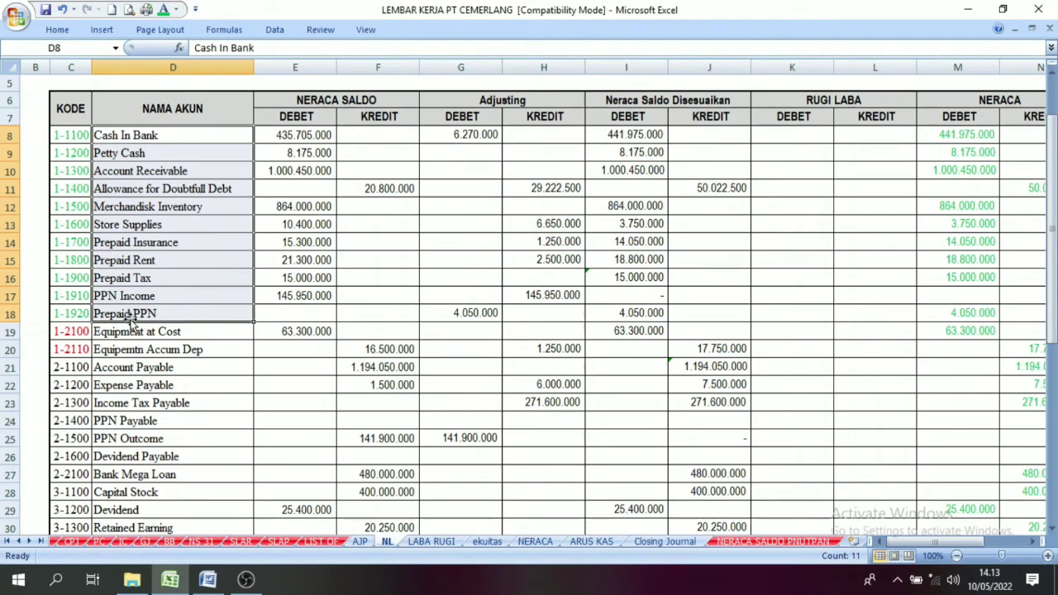
left_click(534, 541)
left_click_drag(164, 191, 196, 390)
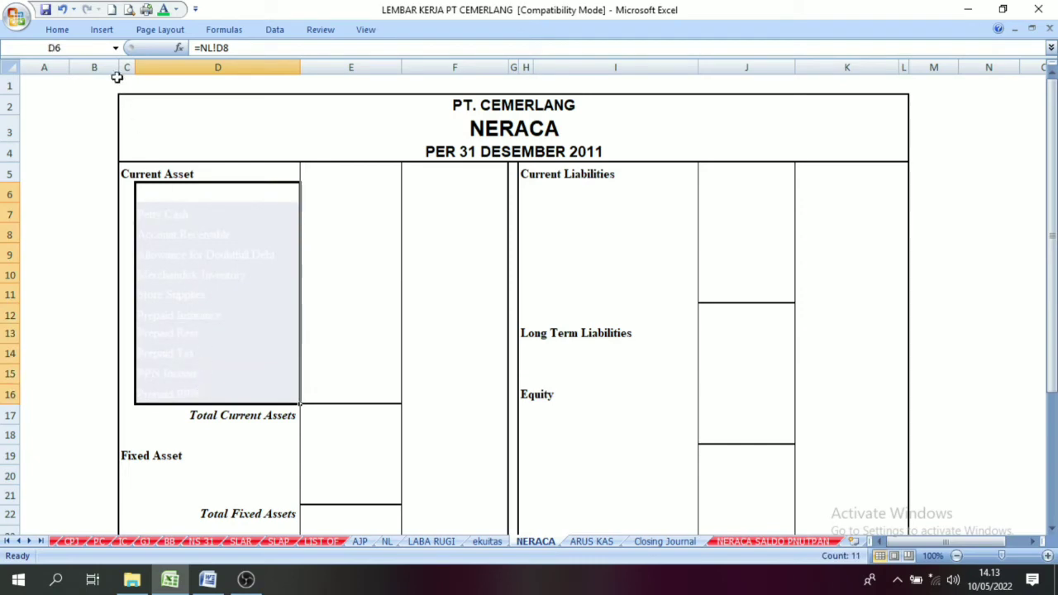
left_click(177, 9)
left_click(198, 25)
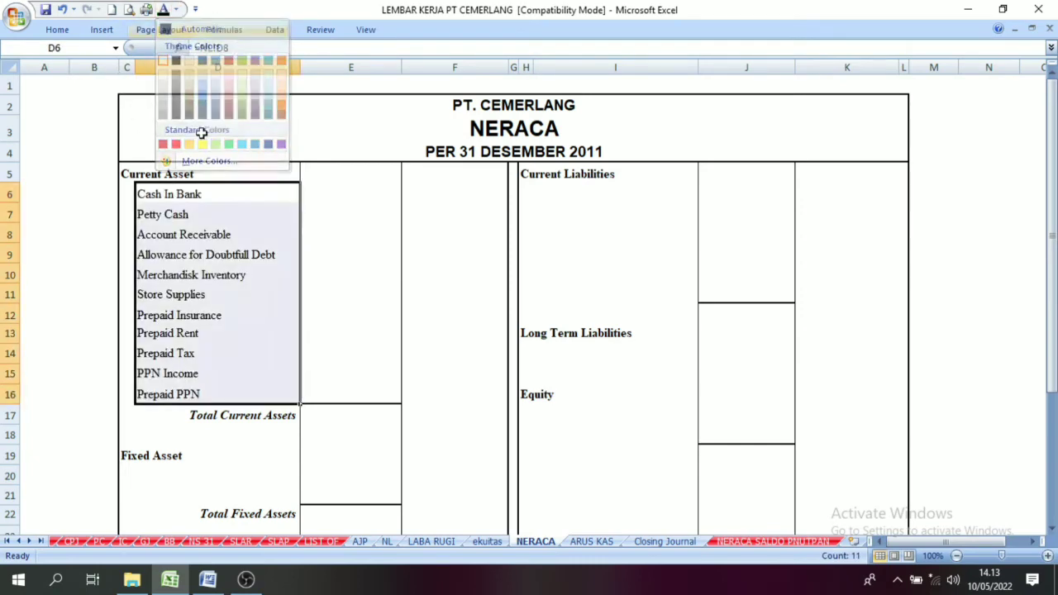
left_click(273, 345)
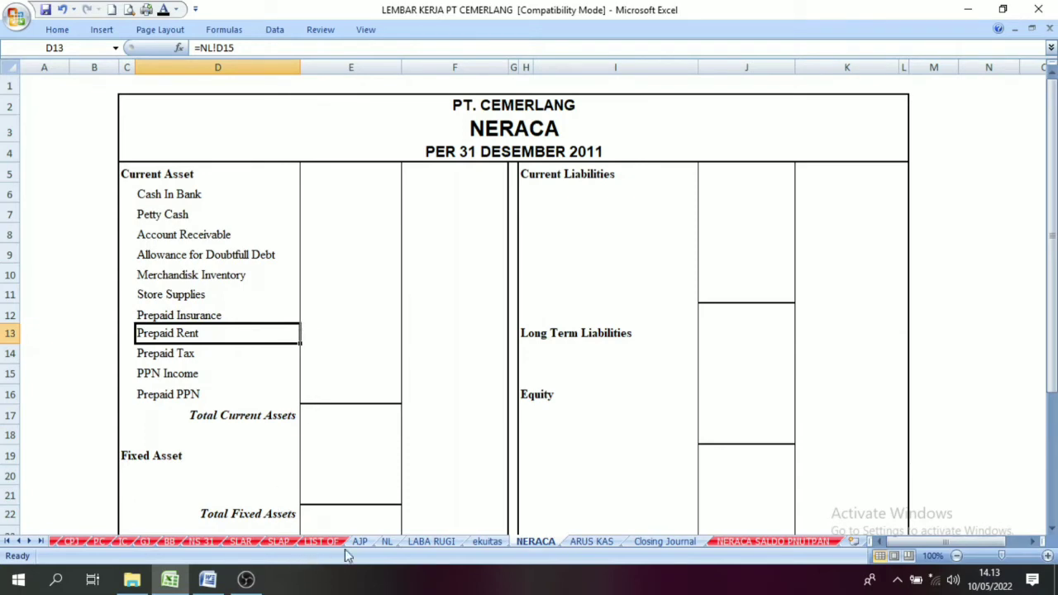
Check the current asset balances in M8:N18 of the NL sheet, and colour the linked amounts in E6:E16 of the NERACA sheet black
left_click(385, 542)
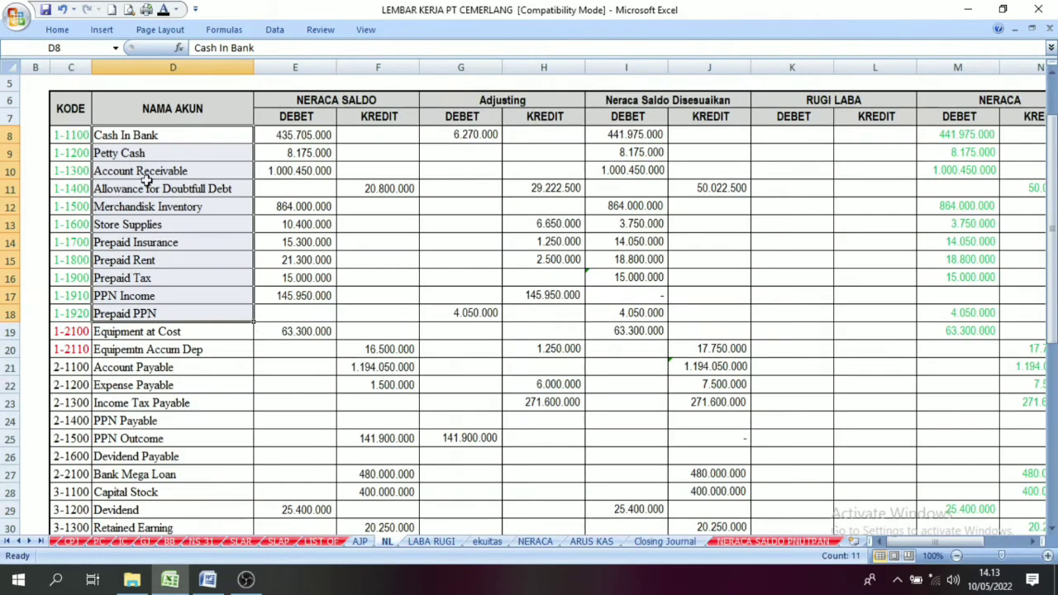
left_click(1031, 542)
left_click(1032, 542)
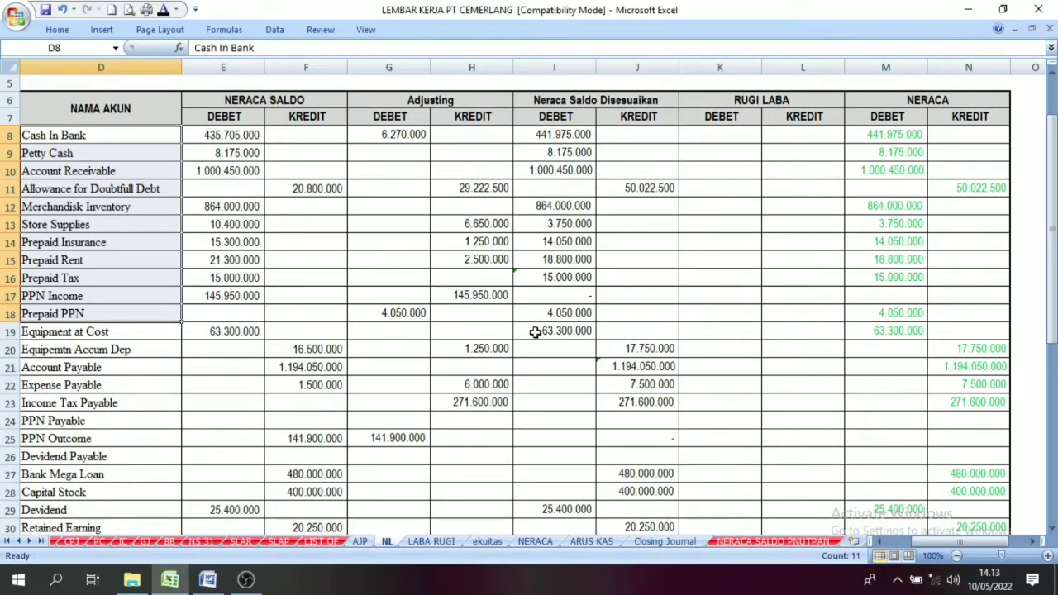
left_click_drag(910, 315, 935, 134)
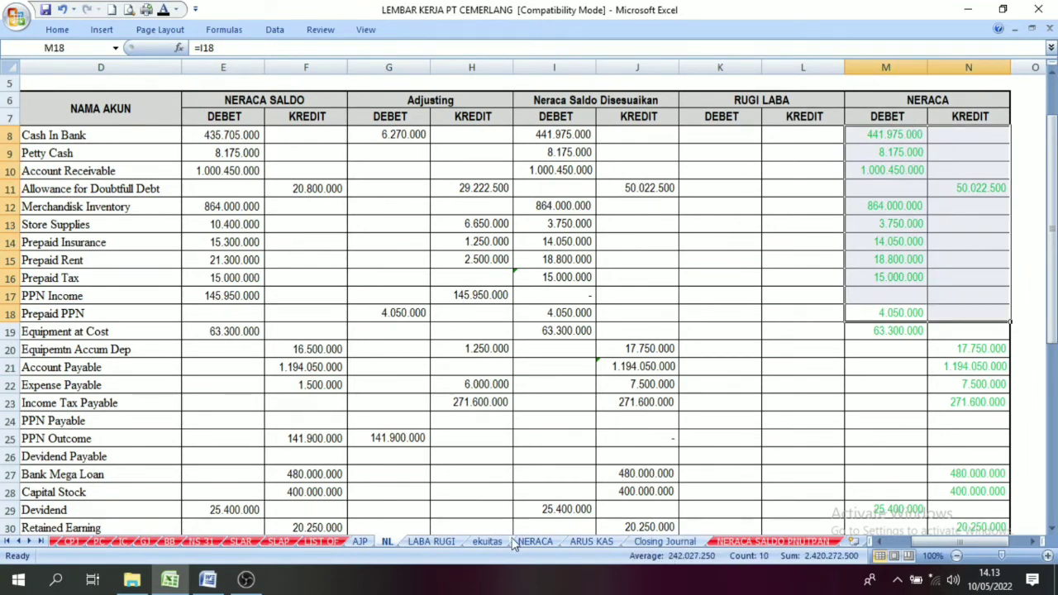
left_click(539, 546)
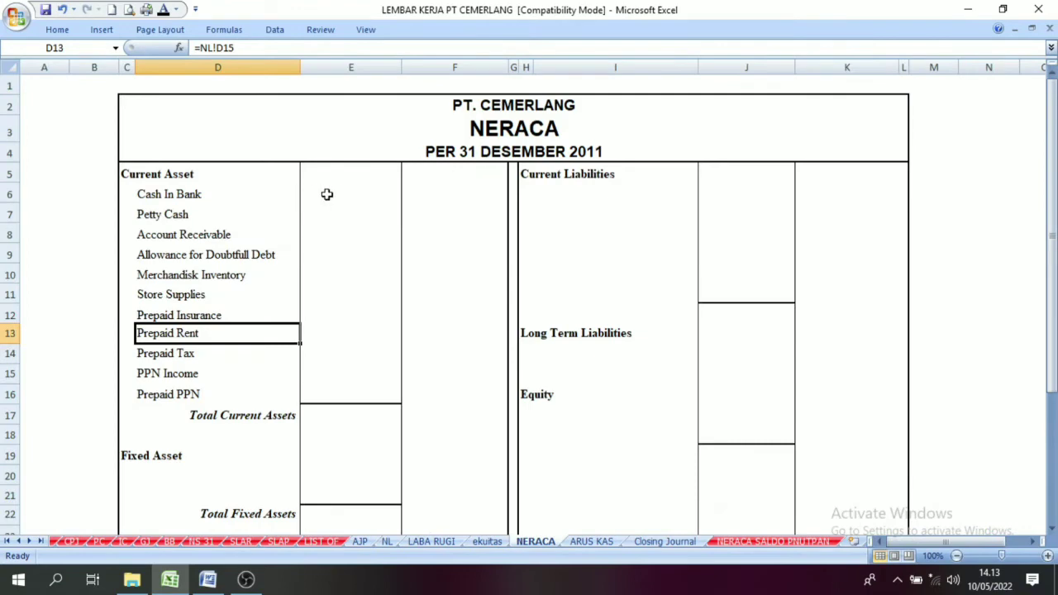
left_click_drag(327, 194, 364, 388)
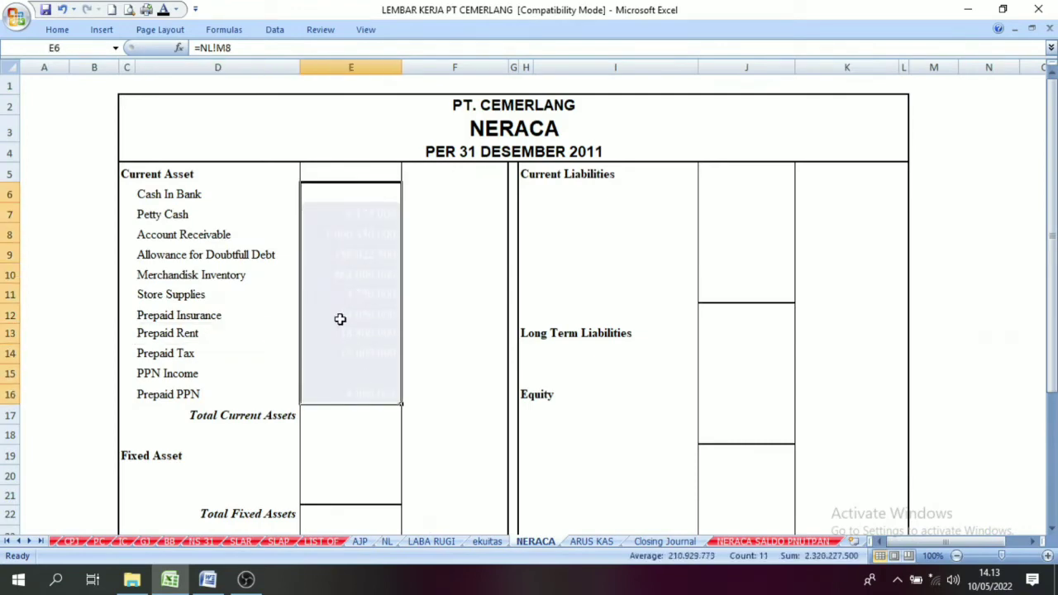
left_click(163, 9)
left_click(640, 372)
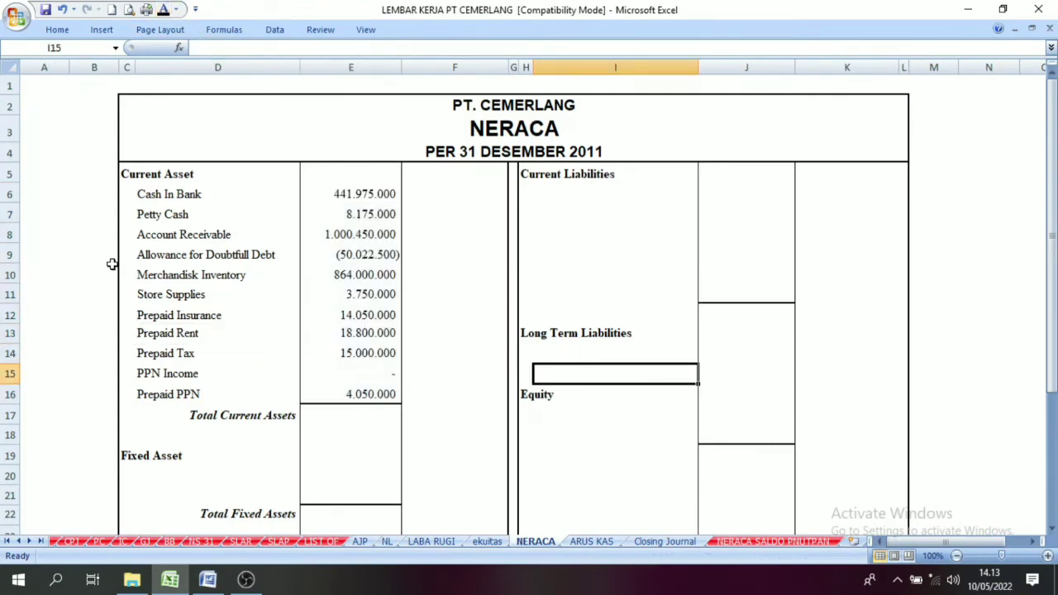
Examine the Allowance for Doubtfull Debt formula in E9 of the NERACA sheet against the neighbouring current asset amounts
left_click(388, 258)
left_click(396, 298)
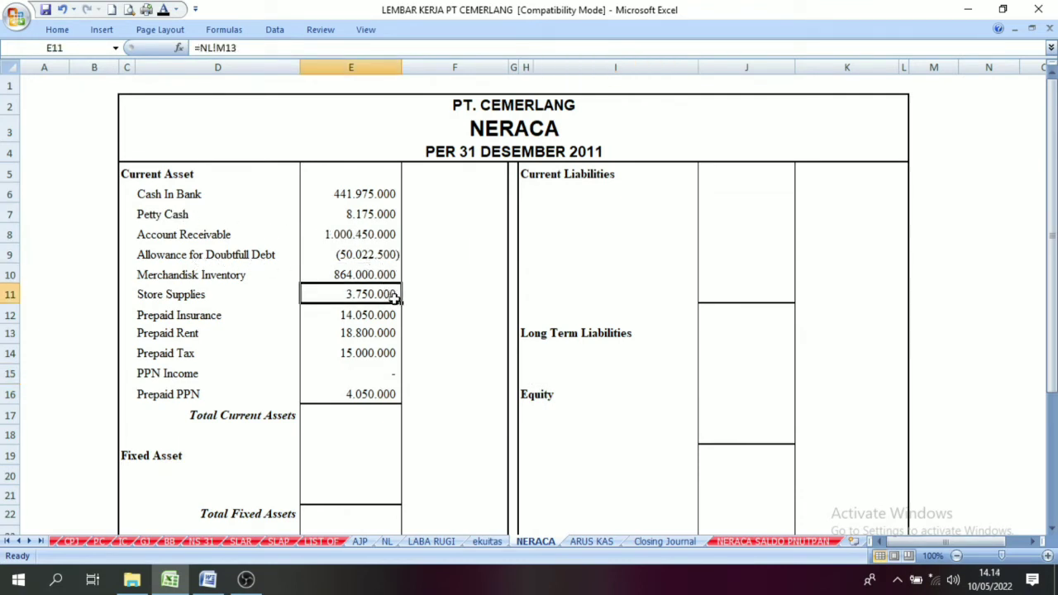
left_click(370, 275)
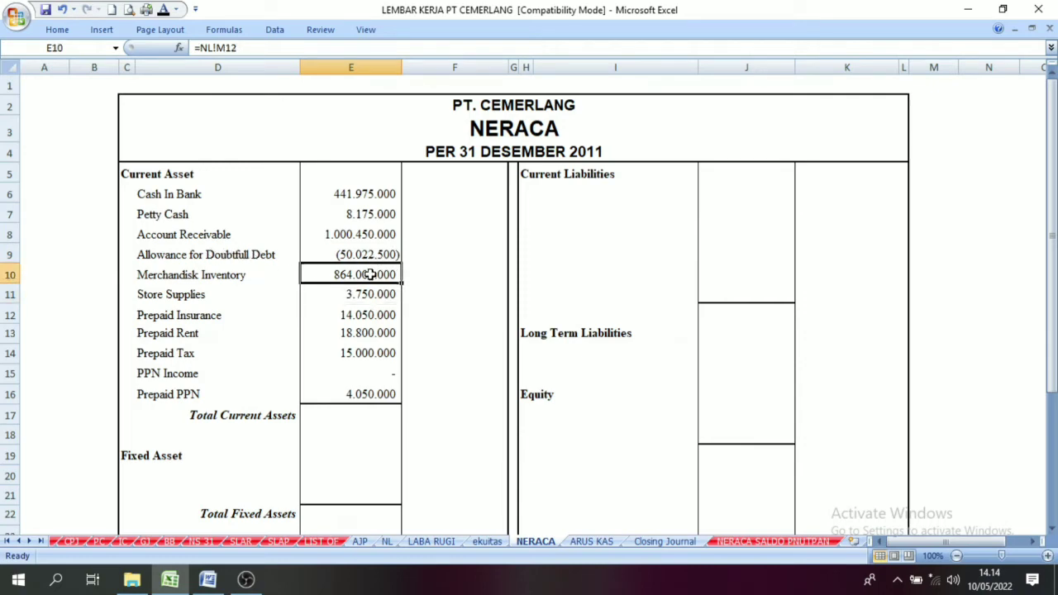
left_click(368, 252)
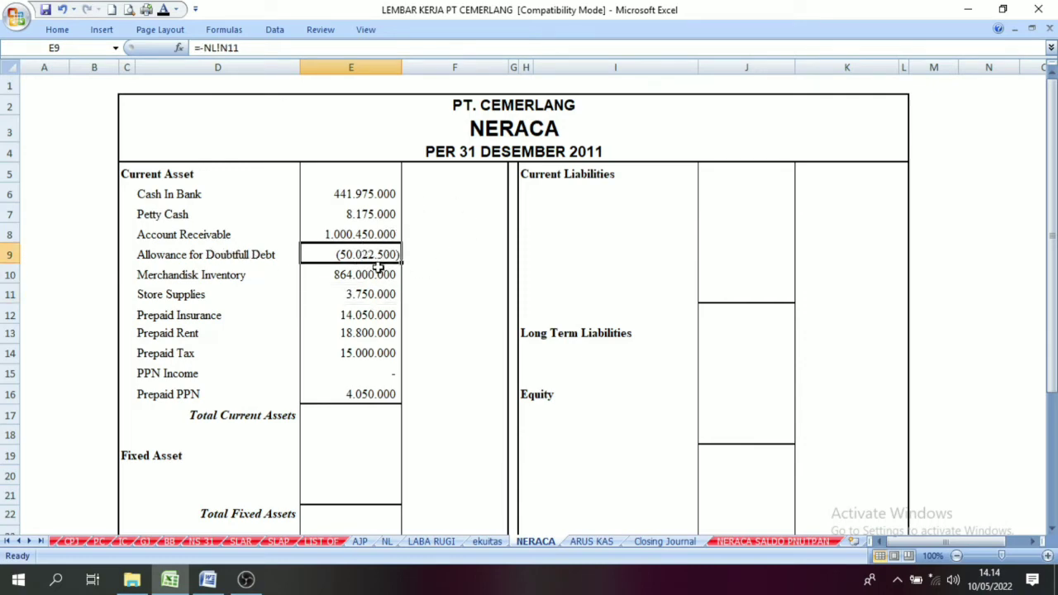
left_click(301, 275)
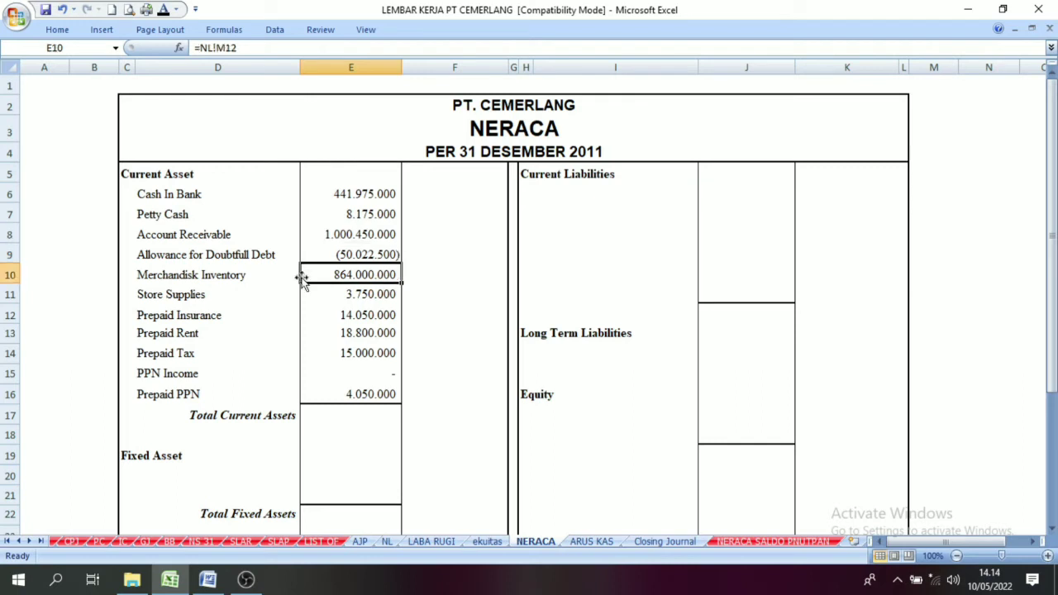
left_click(395, 257)
left_click(348, 312)
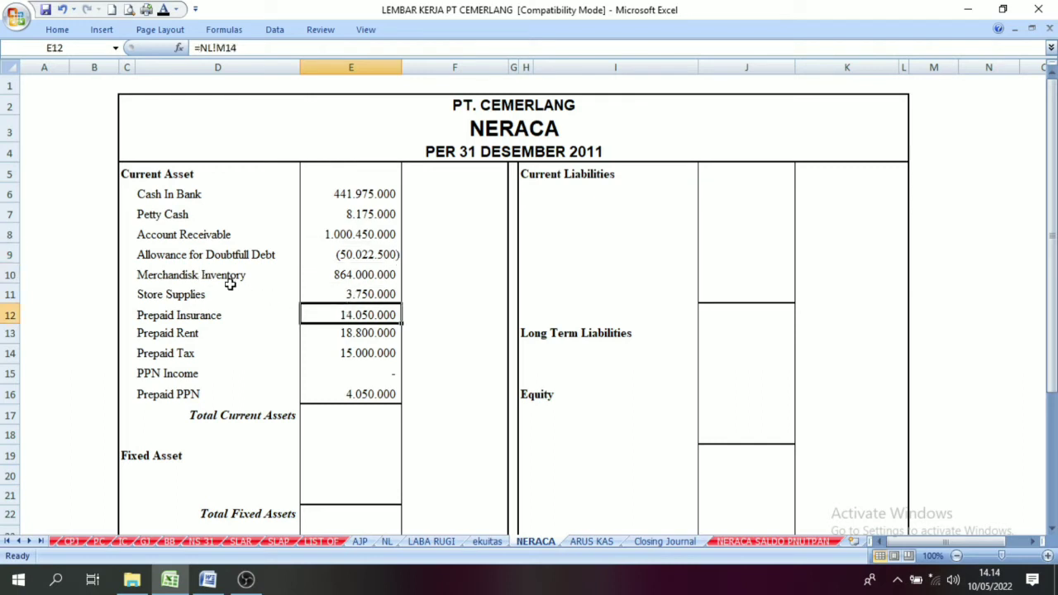
left_click(356, 259)
left_click(360, 289)
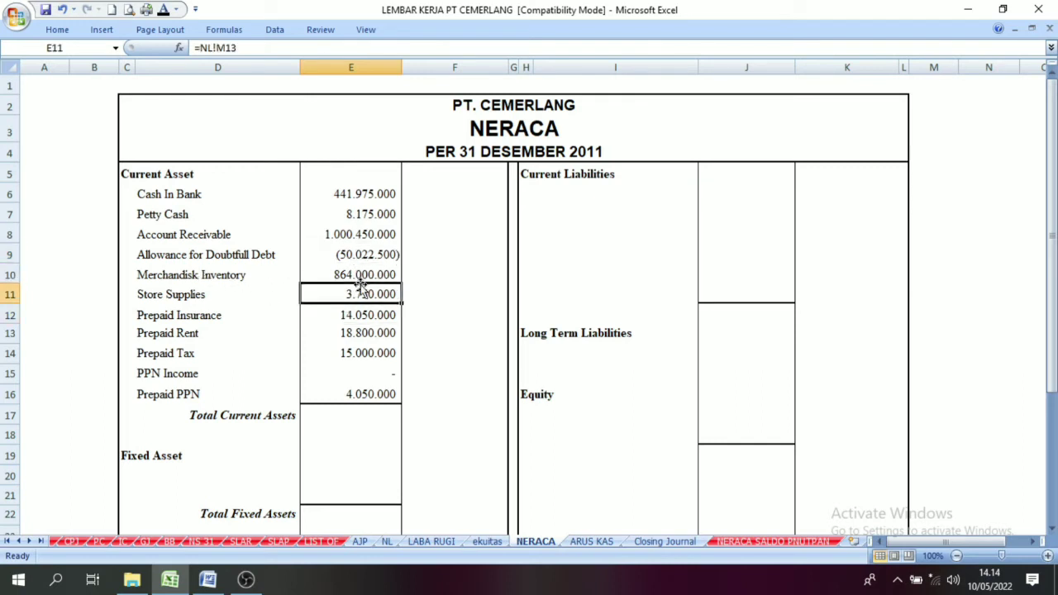
left_click(355, 256)
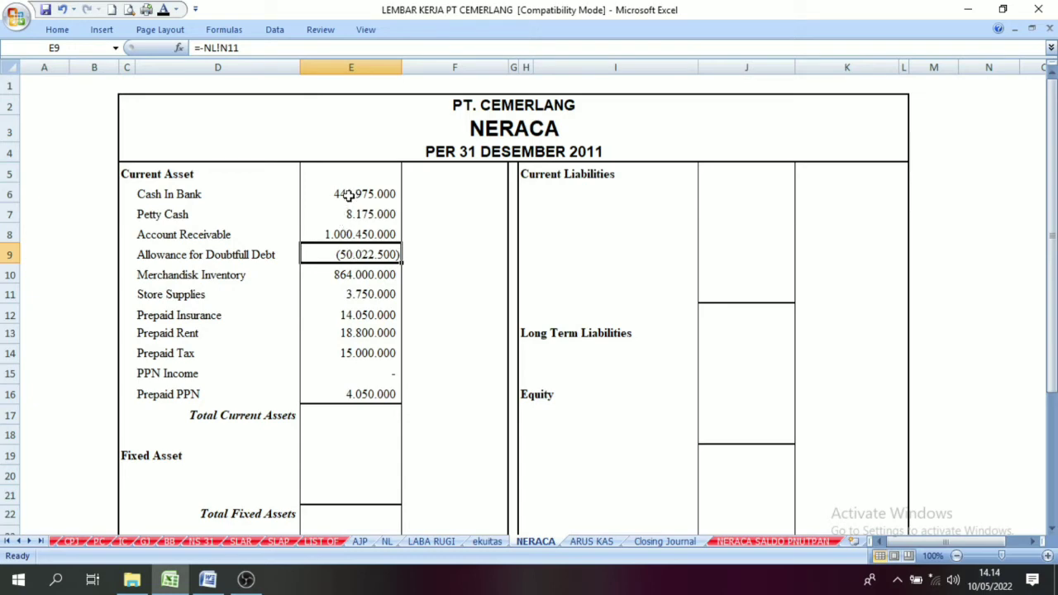
left_click_drag(348, 194, 340, 240)
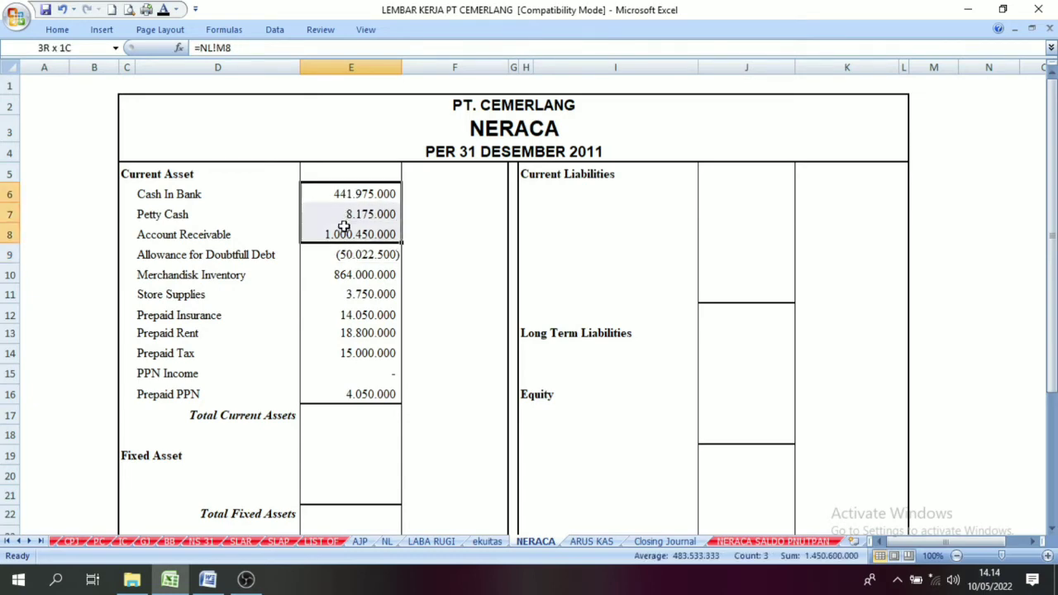
Compare the allowance's credit balance in N11 of the NL sheet with the other current assets' debit balances, and recheck E9 on the NERACA sheet
left_click(386, 541)
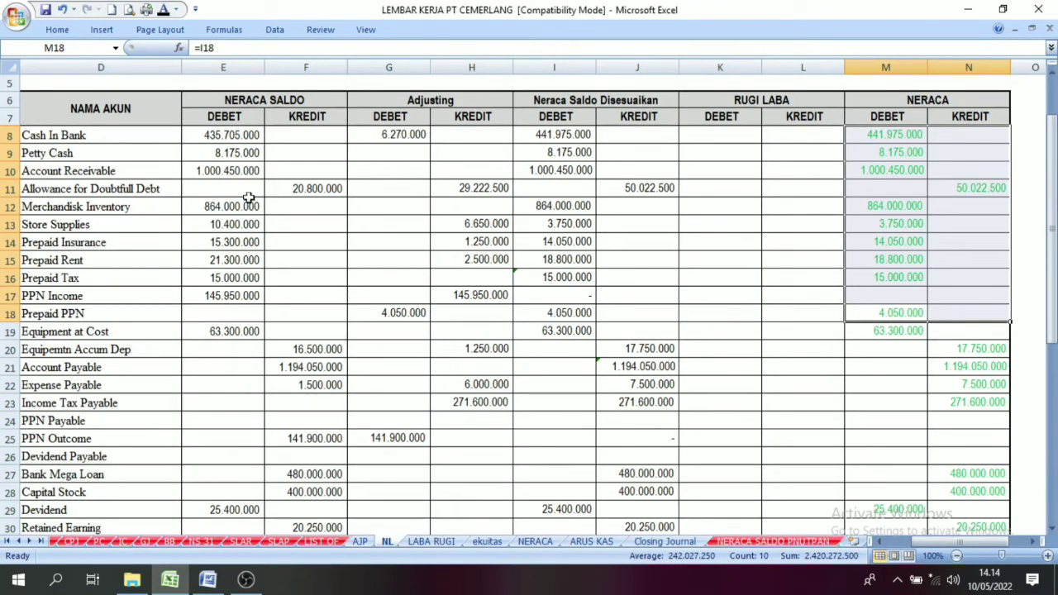
left_click(981, 189)
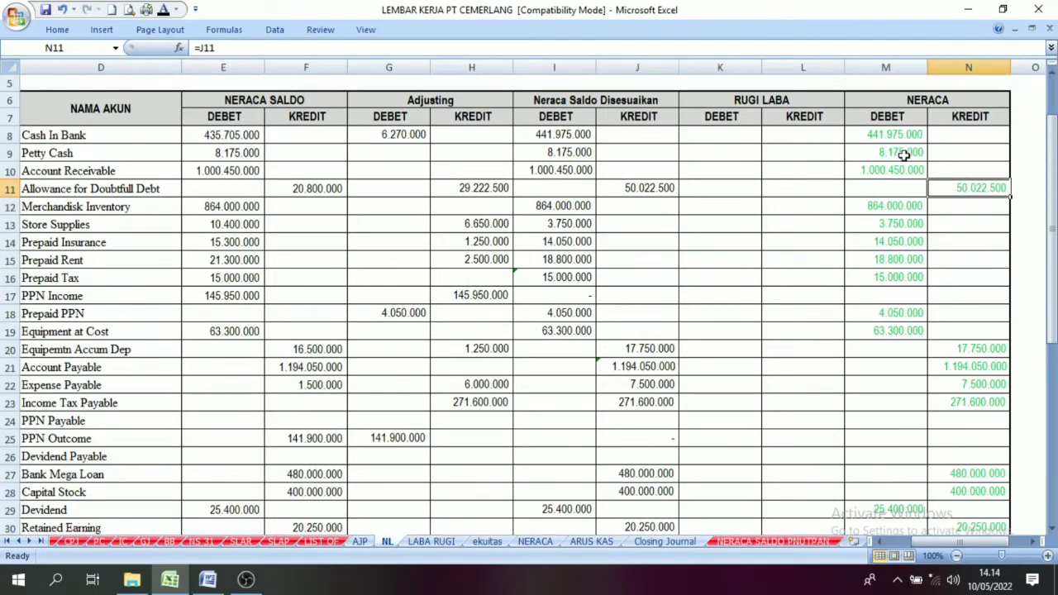
left_click_drag(873, 138, 900, 295)
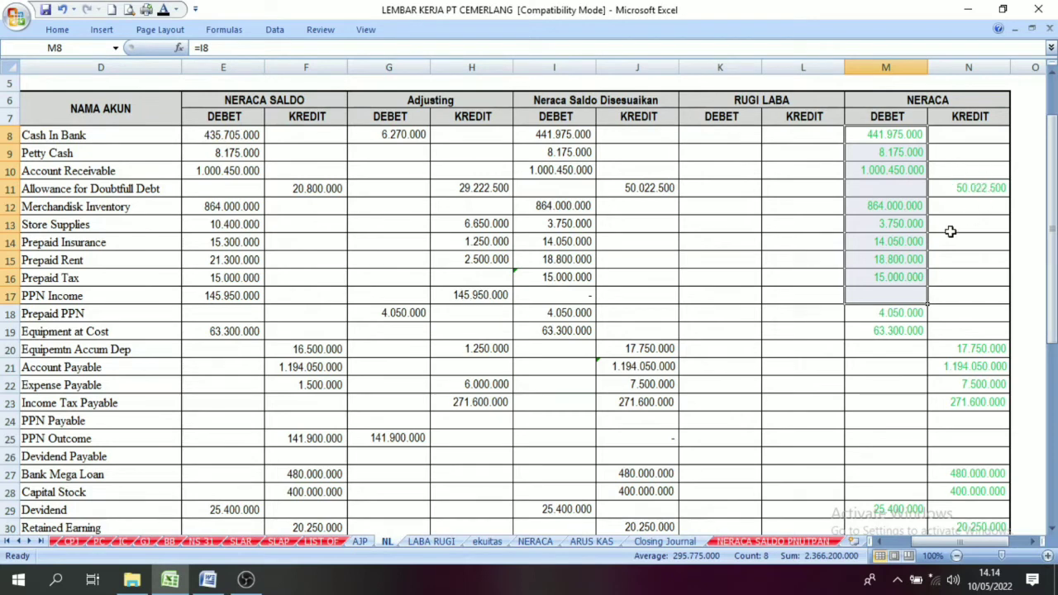
left_click_drag(869, 151, 878, 281)
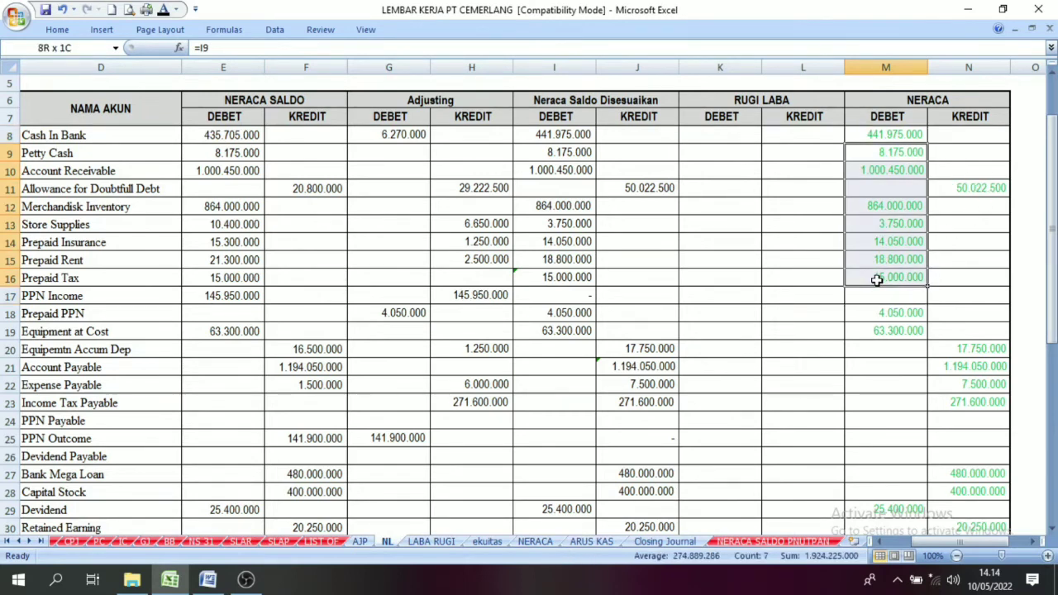
left_click(582, 542)
left_click(534, 541)
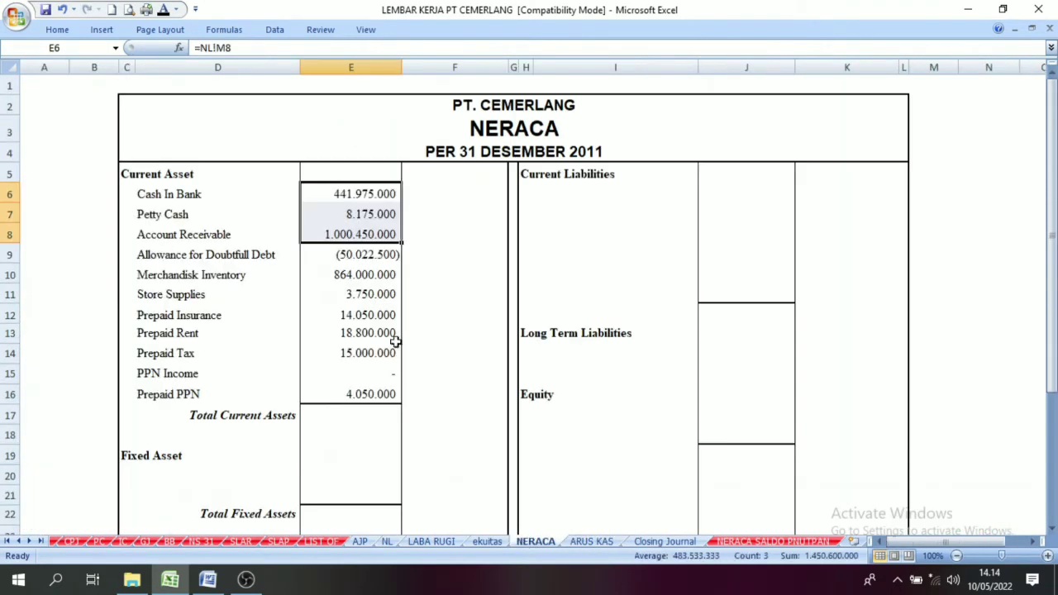
left_click(362, 257)
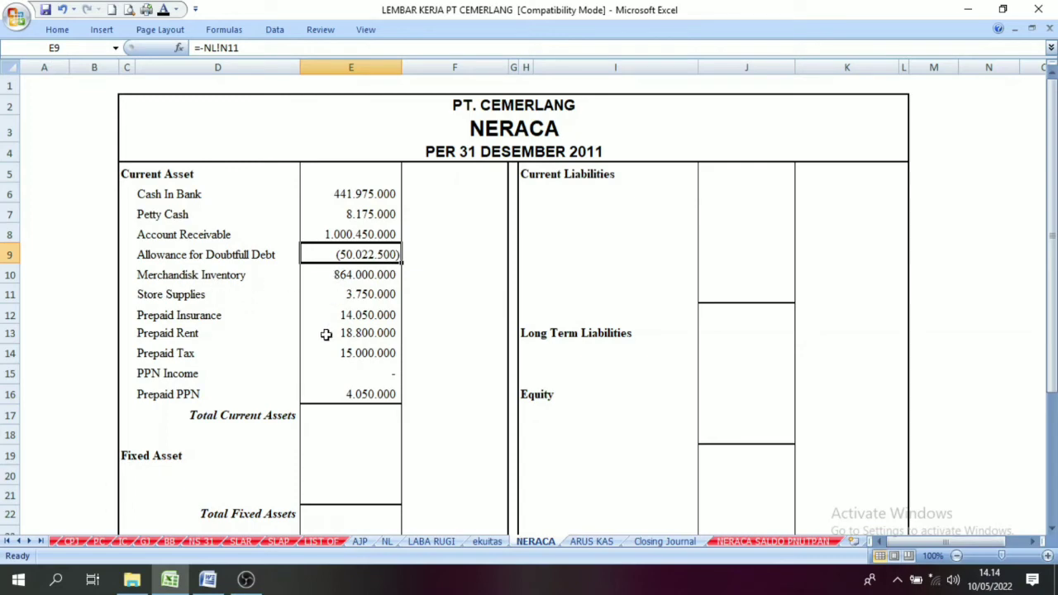
Colour the Total Current Assets amount in F17 of the NERACA sheet black and point out its label and sum
left_click(468, 413)
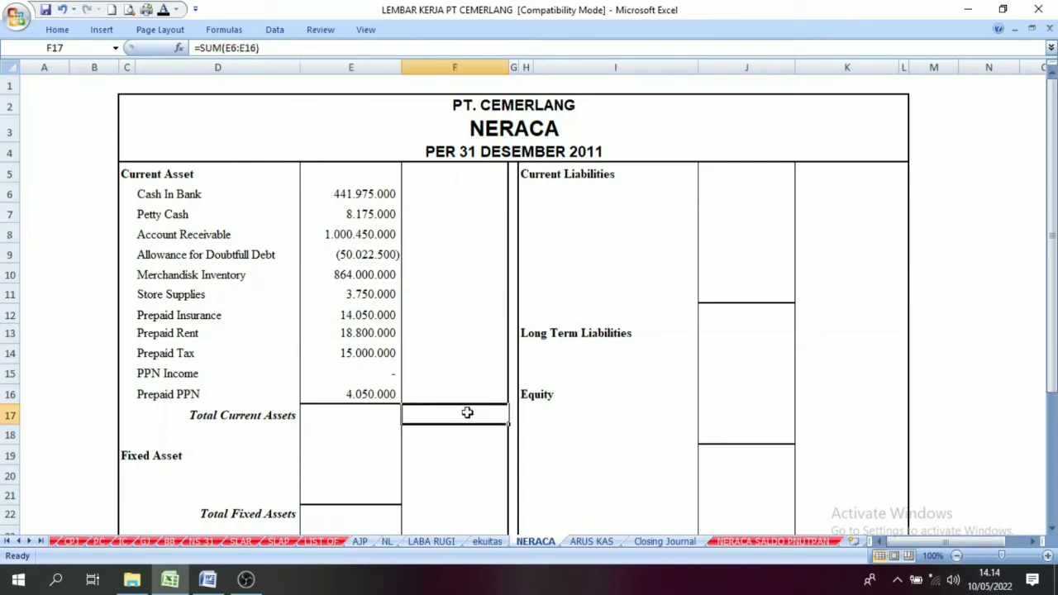
left_click(163, 10)
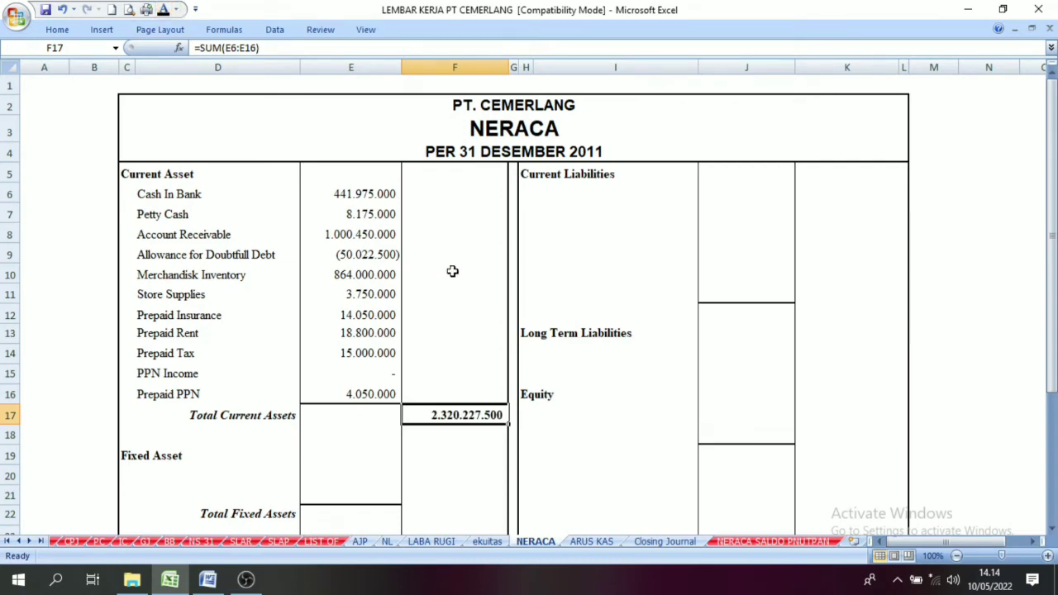
left_click(209, 413)
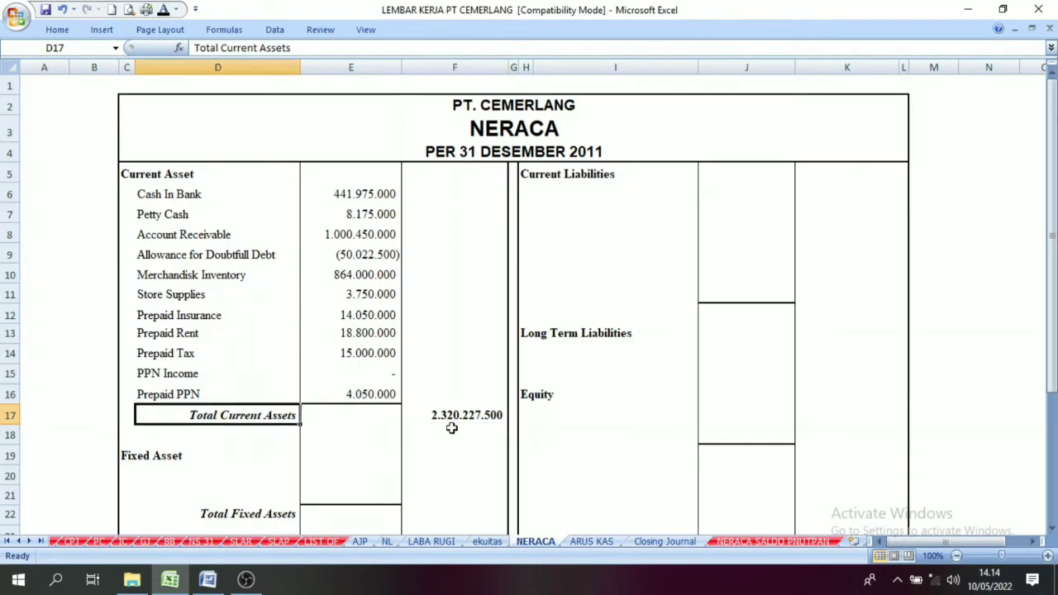
scroll(364, 418, "down", 2)
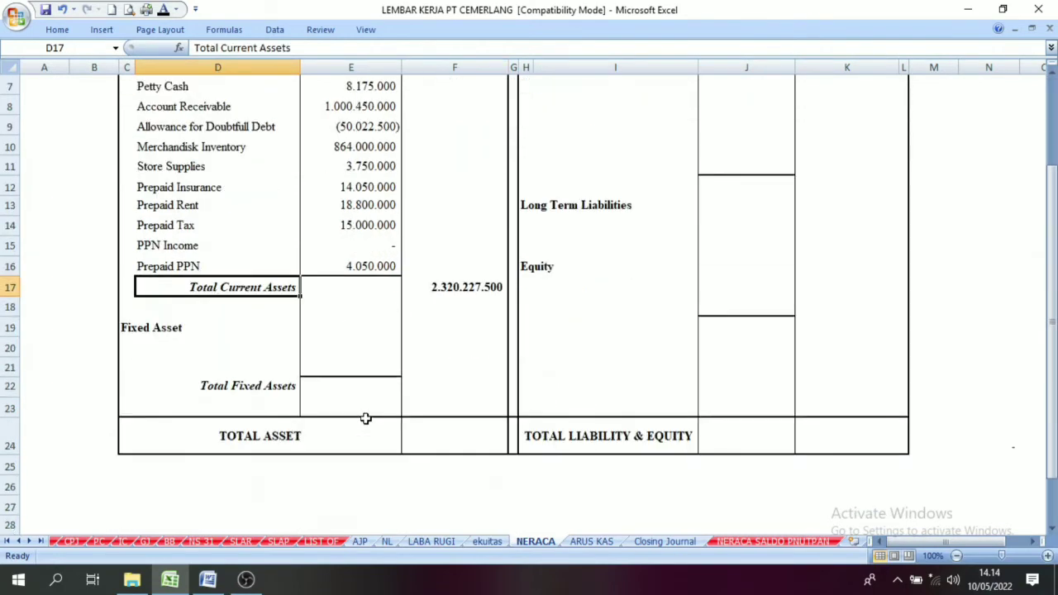
left_click(472, 285)
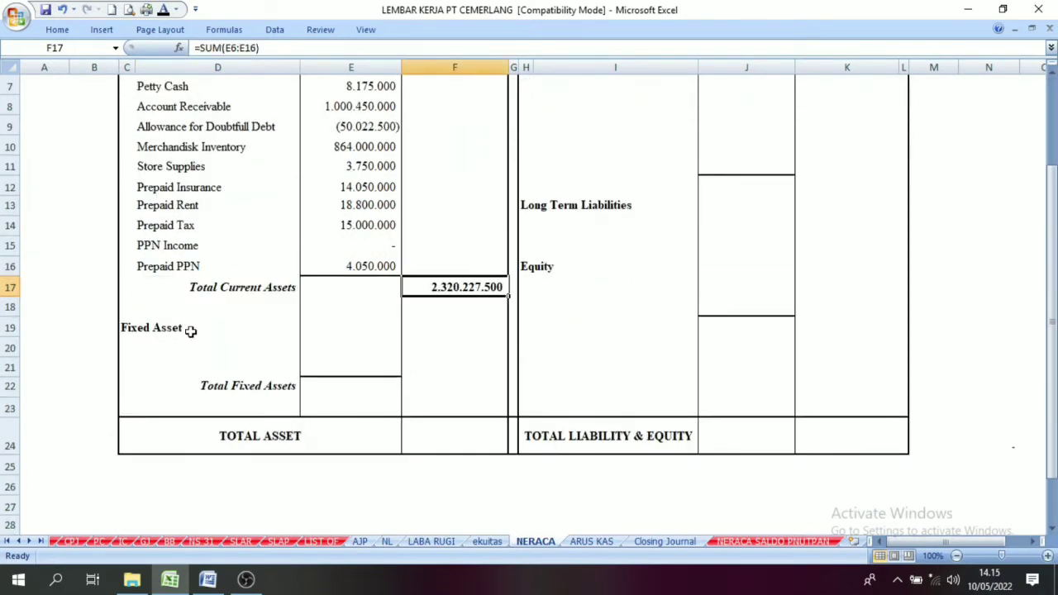
Examine the Equipment at Cost and Equipemtn Accum Dep balances in M19:N20 of the NL sheet, together with their account names
scroll(184, 199, "up", 2)
scroll(181, 203, "down", 2)
left_click(386, 543)
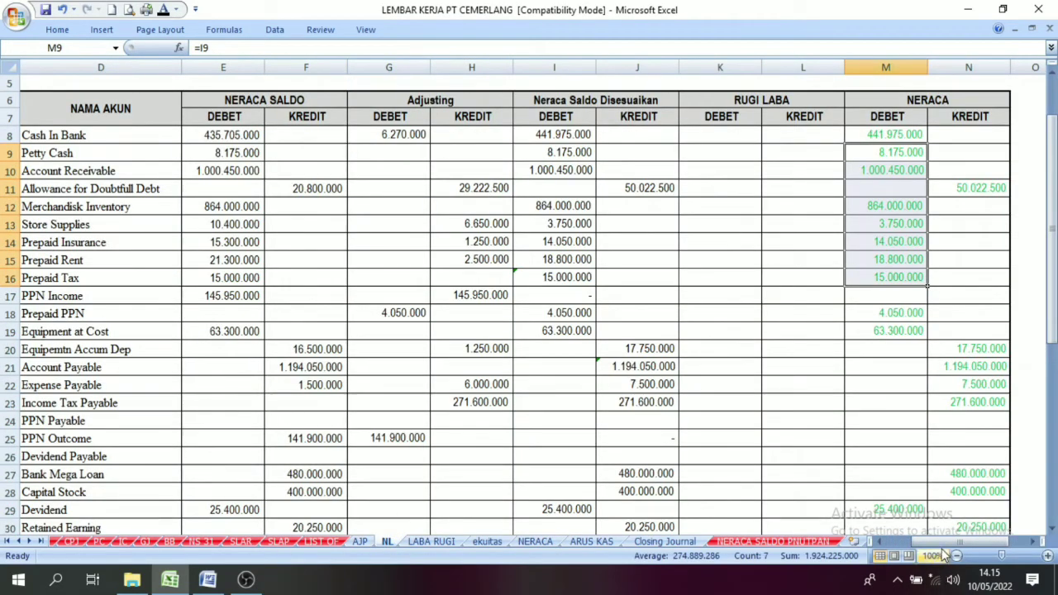
left_click(880, 542)
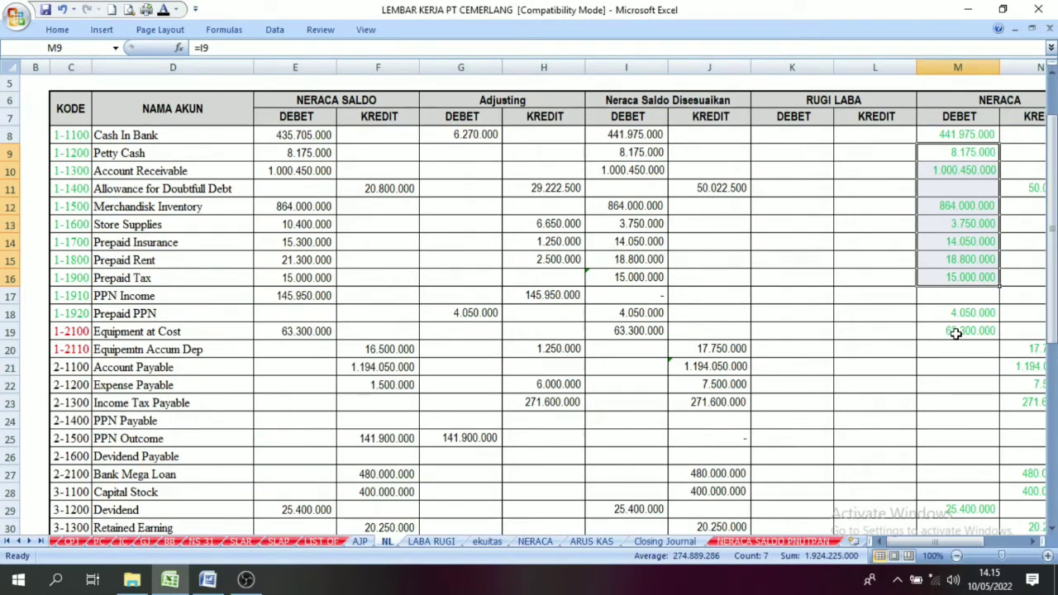
left_click_drag(955, 330, 1009, 353)
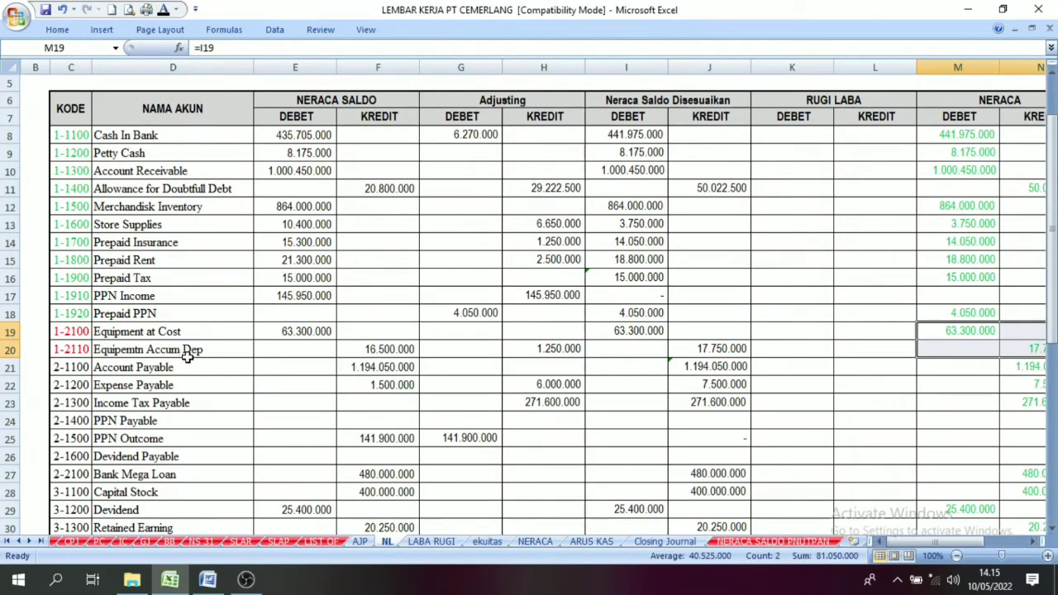
left_click(1038, 542)
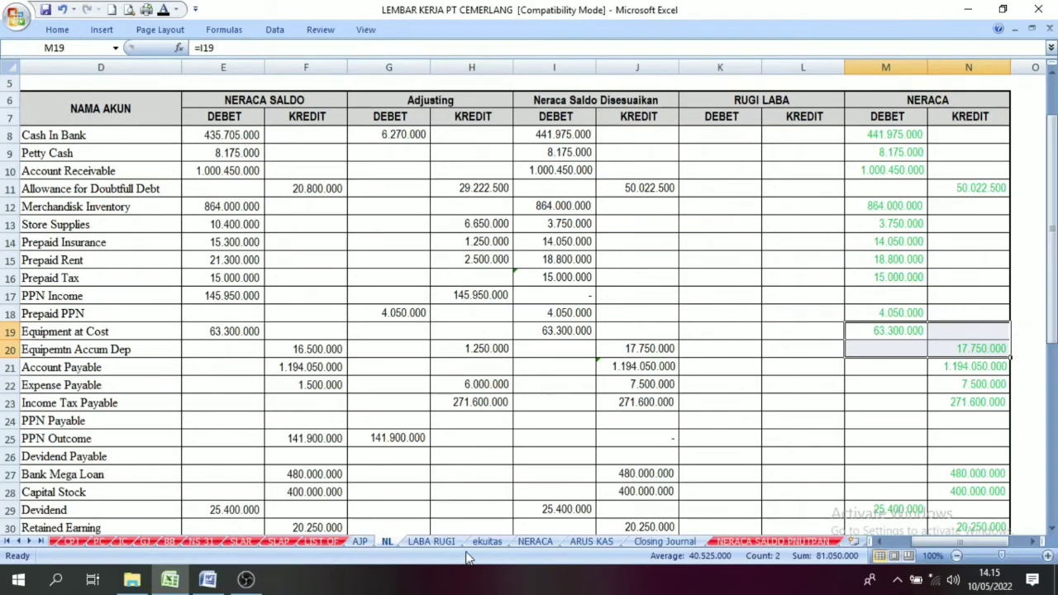
Colour the linked fixed asset names in D20:D21 and their amounts in E20:E21 of the NERACA sheet black
left_click(539, 541)
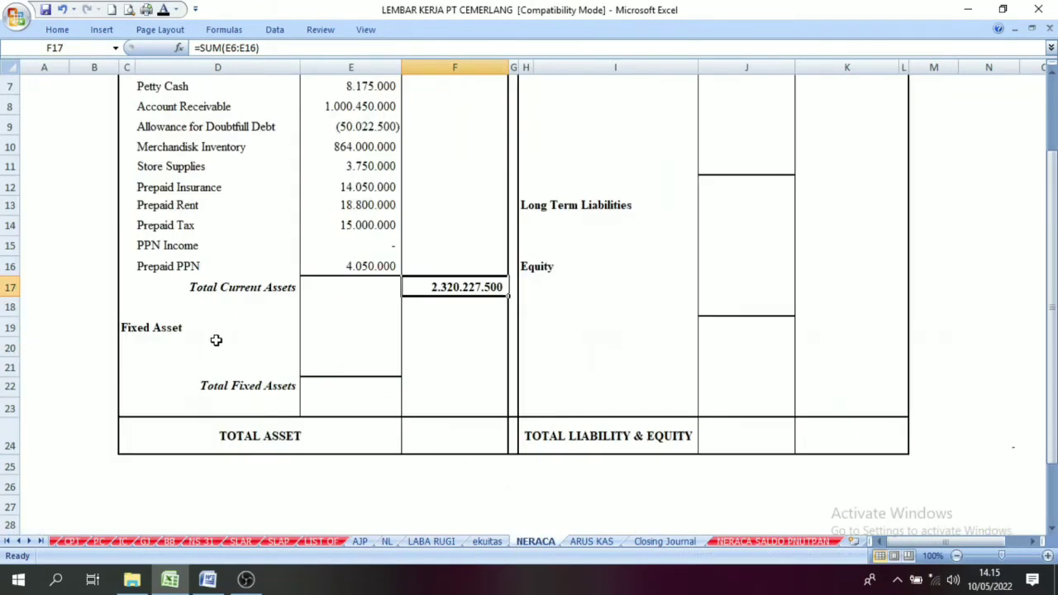
left_click_drag(216, 340, 224, 370)
left_click(163, 10)
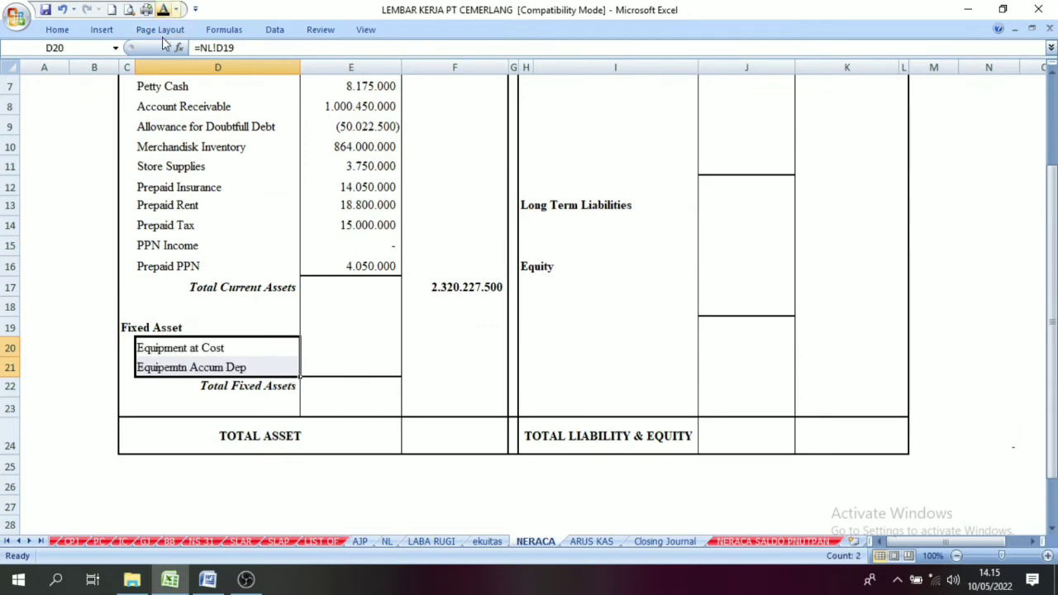
left_click(349, 380)
left_click_drag(345, 343, 343, 369)
left_click(163, 10)
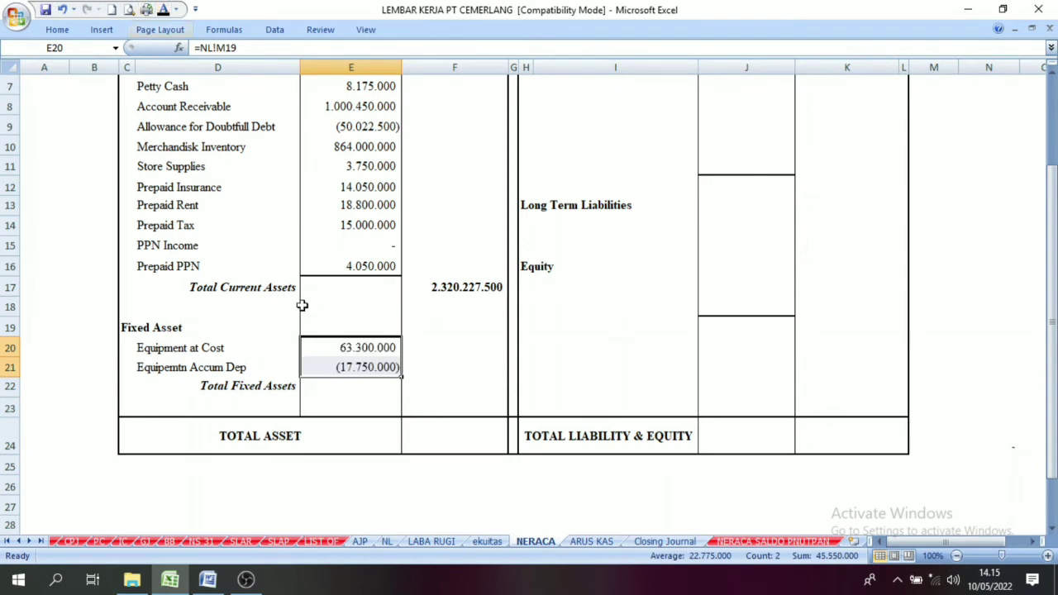
Point out the fixed asset amounts in E20:E21 and colour the Total Fixed Assets sum in F22 black
left_click(389, 387)
left_click(366, 425)
left_click(355, 382)
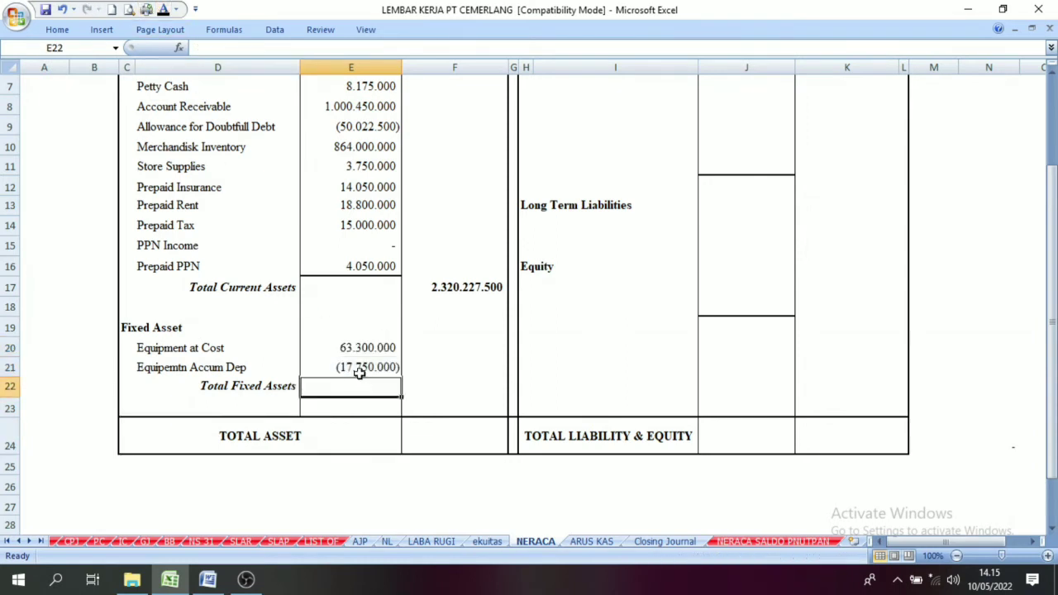
left_click(359, 371)
left_click(368, 406)
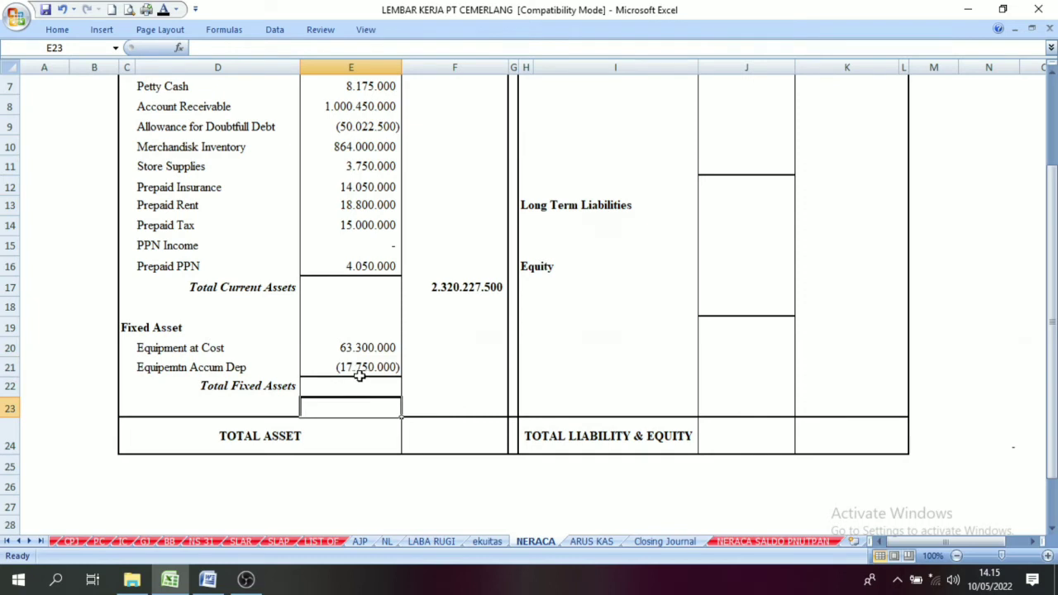
left_click(357, 372)
left_click_drag(356, 349, 358, 367)
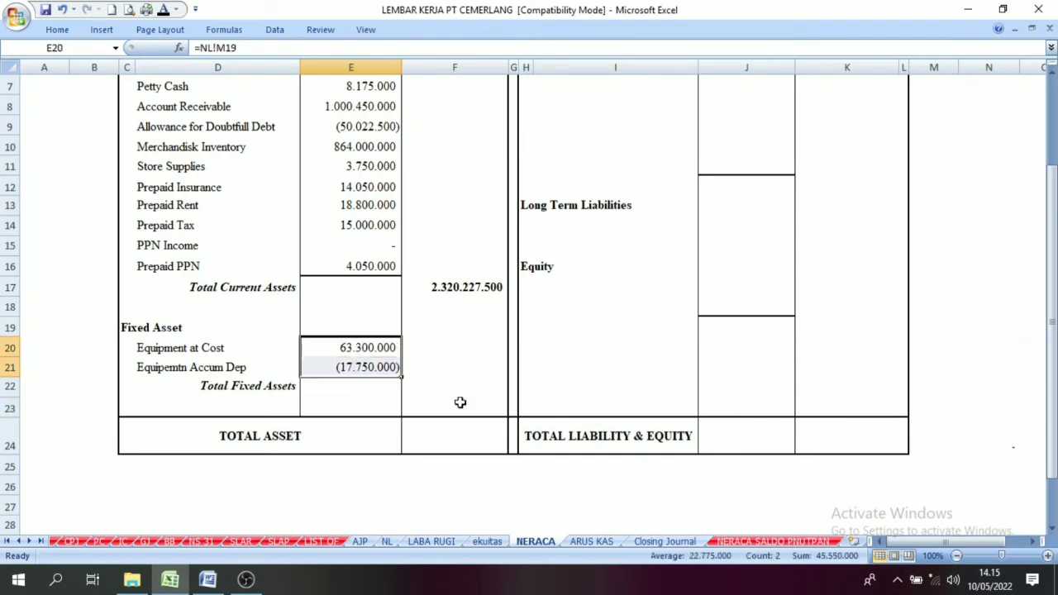
left_click(481, 388)
left_click(164, 10)
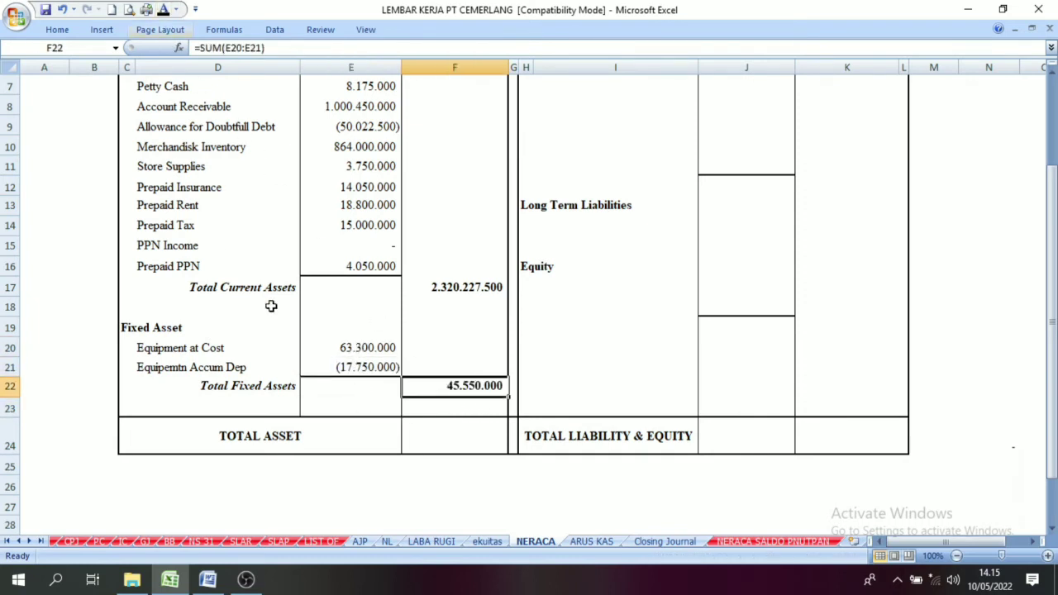
left_click(593, 382)
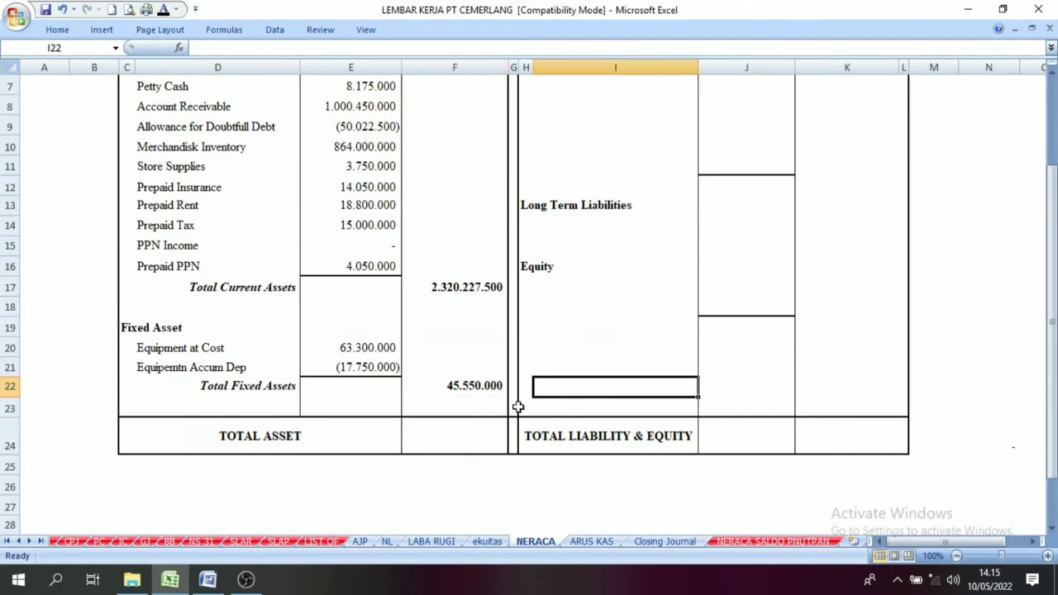